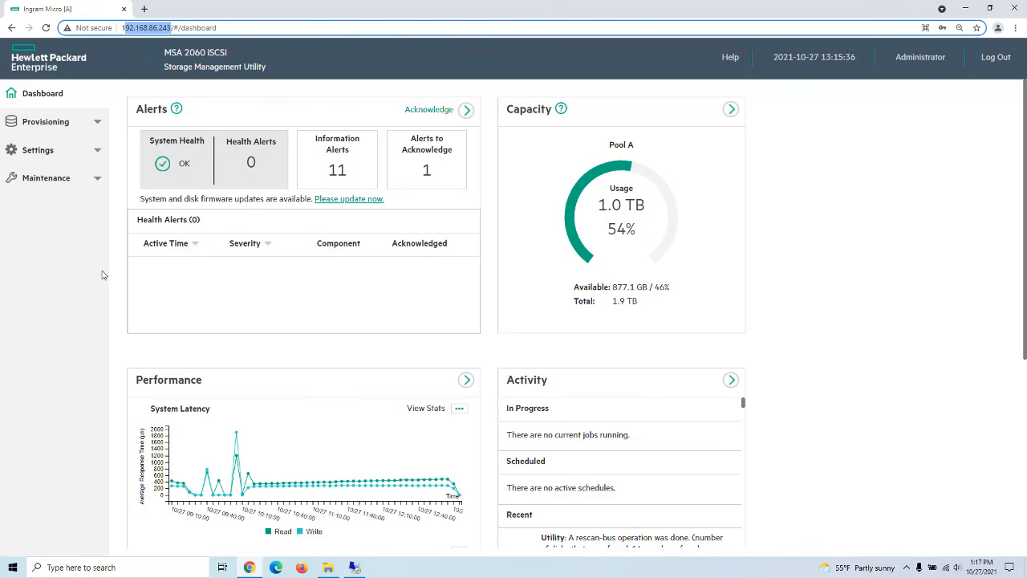
Open the hardware maintenance page and examine the details of Disk 1 in the front view of Enclosure 1
left_click(52, 184)
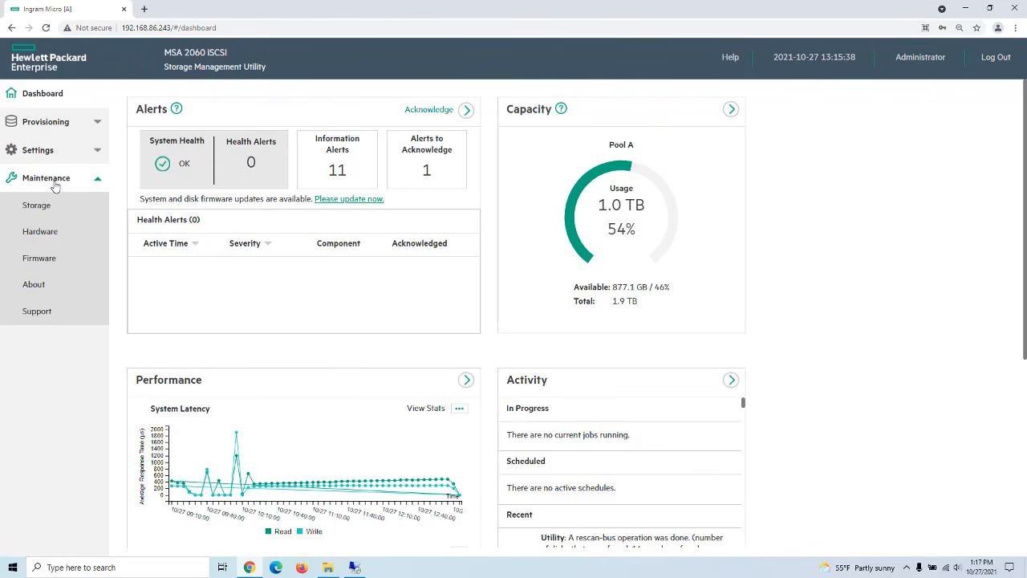
left_click(38, 240)
scroll(284, 415, "down", 2)
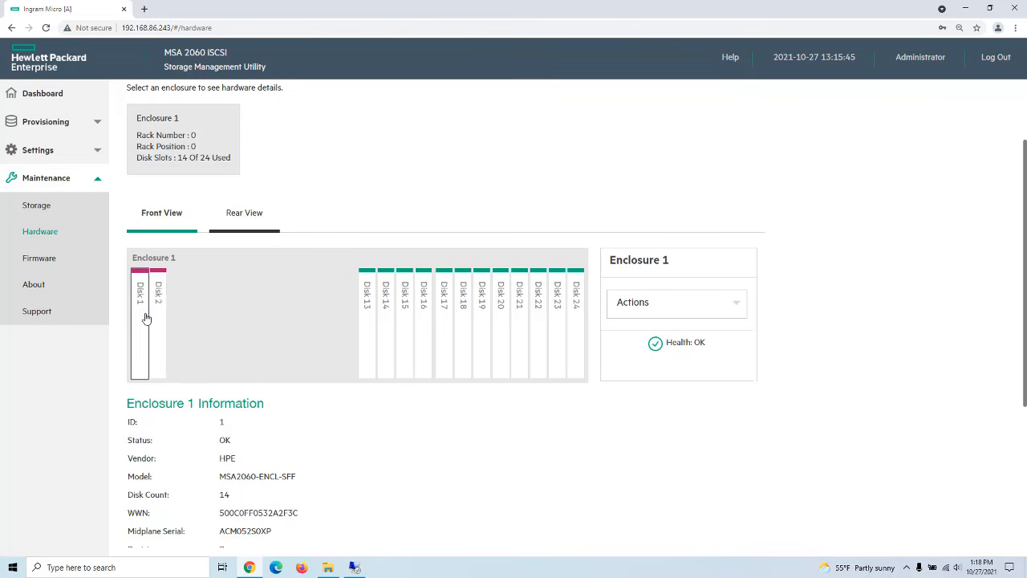
left_click(138, 343)
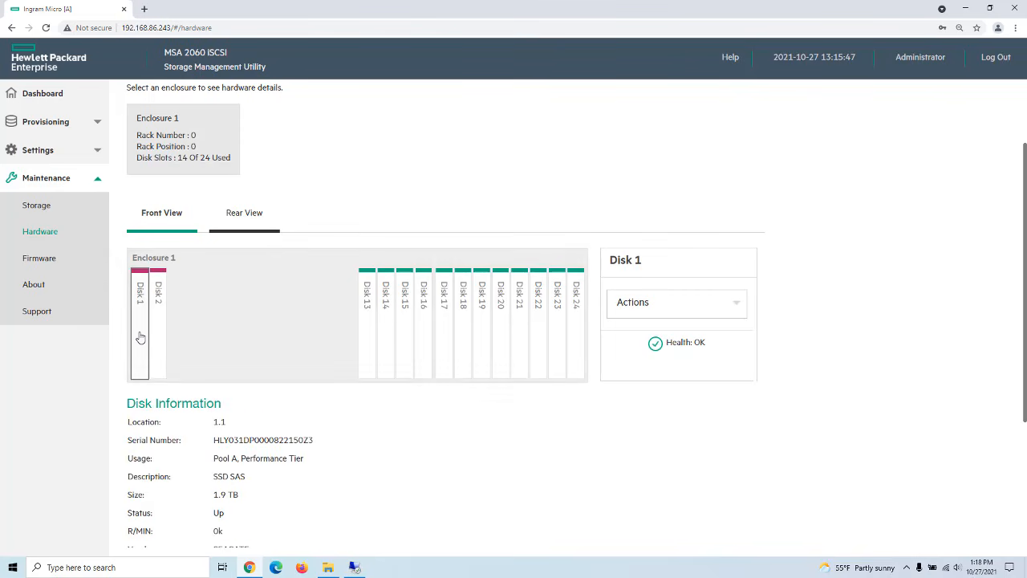
scroll(361, 437, "down", 2)
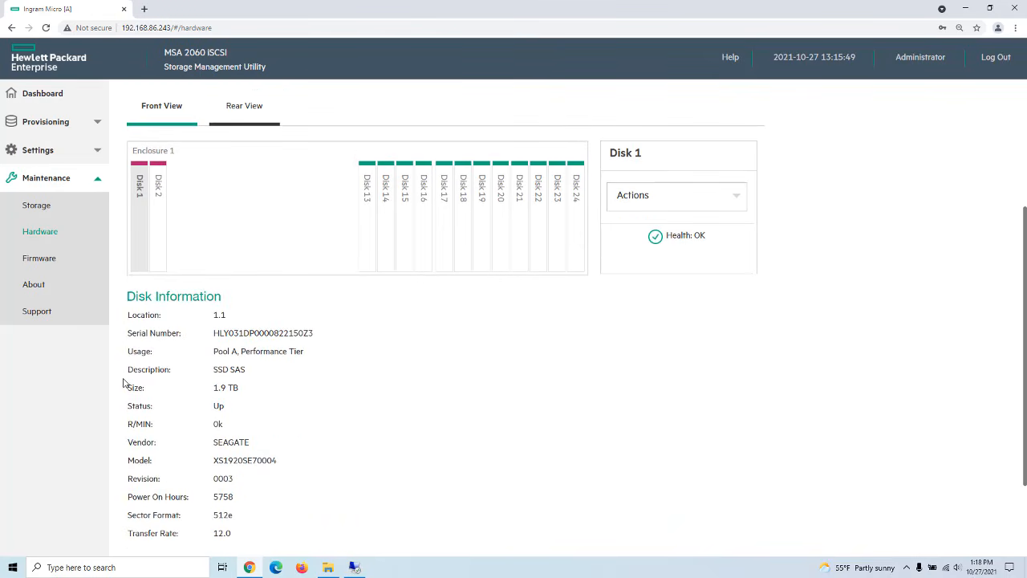
left_click(157, 232)
left_click(145, 240)
scroll(300, 377, "up", 4)
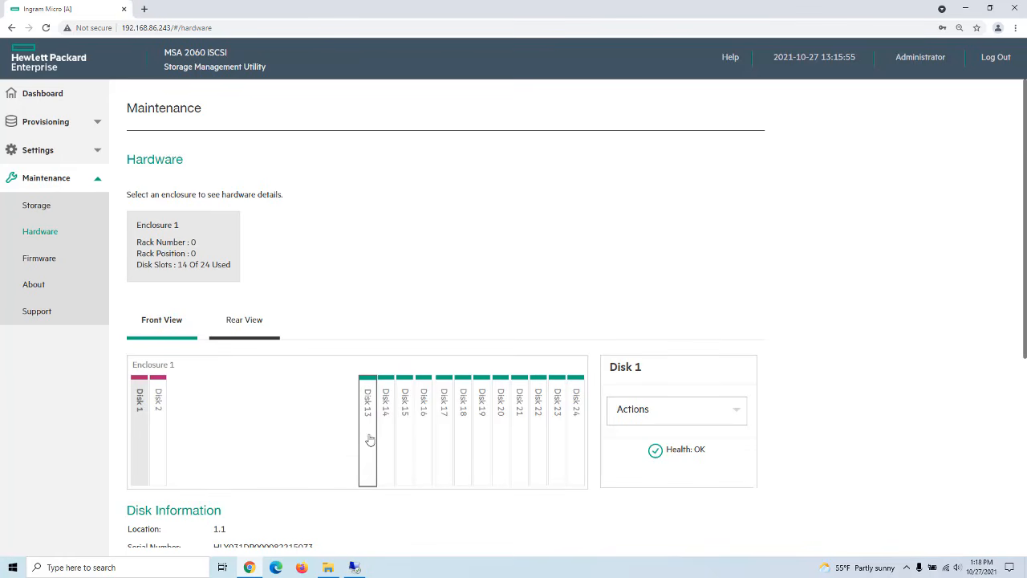
Examine the disk information for Disk 13 in Enclosure 1
left_click(369, 439)
scroll(380, 417, "down", 3)
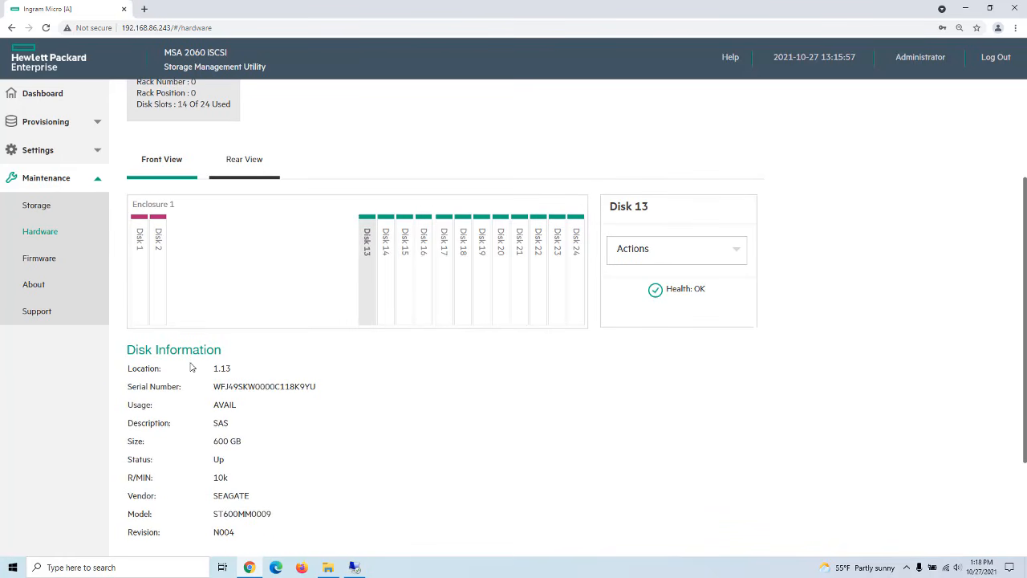
scroll(351, 403, "up", 1)
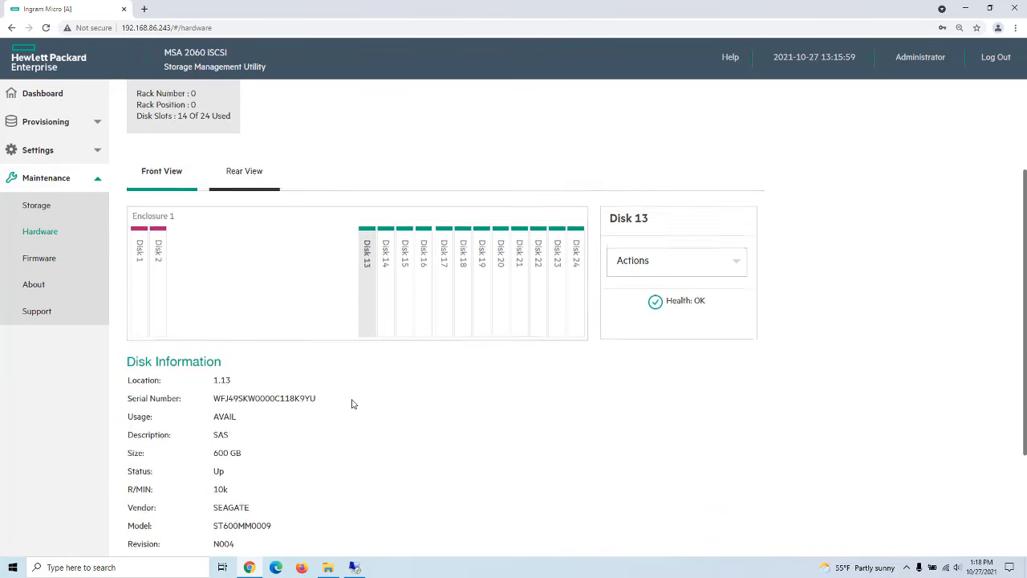
scroll(350, 403, "up", 2)
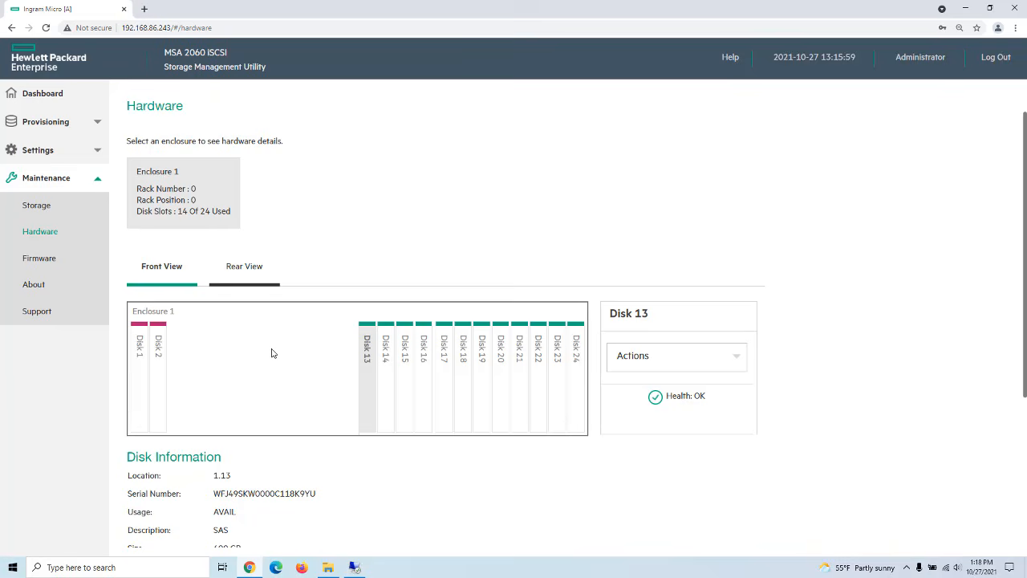
Show the rear of Enclosure 1 and inspect the details of Controller A and Controller B
left_click(246, 276)
scroll(441, 474, "down", 1)
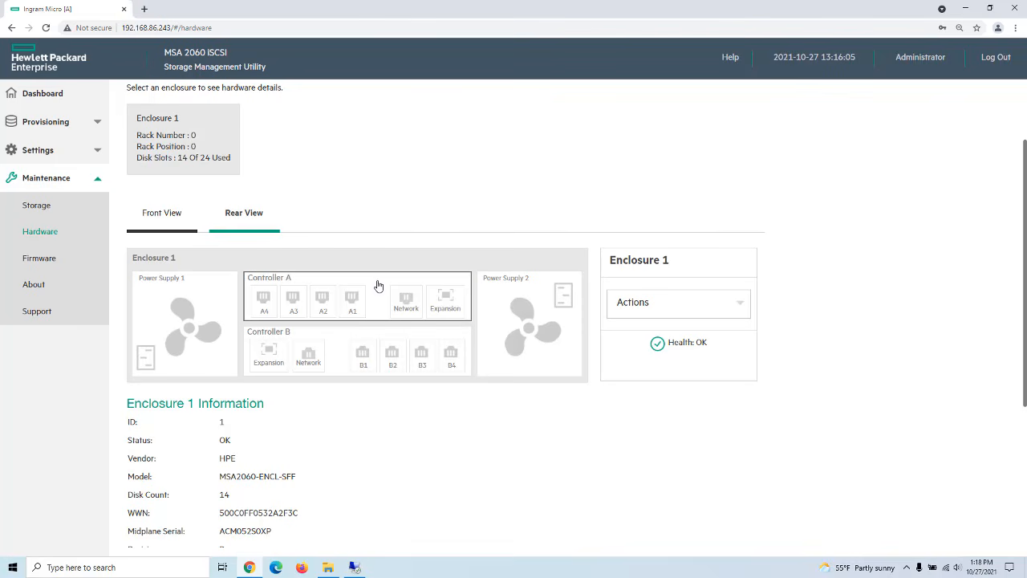
left_click(377, 287)
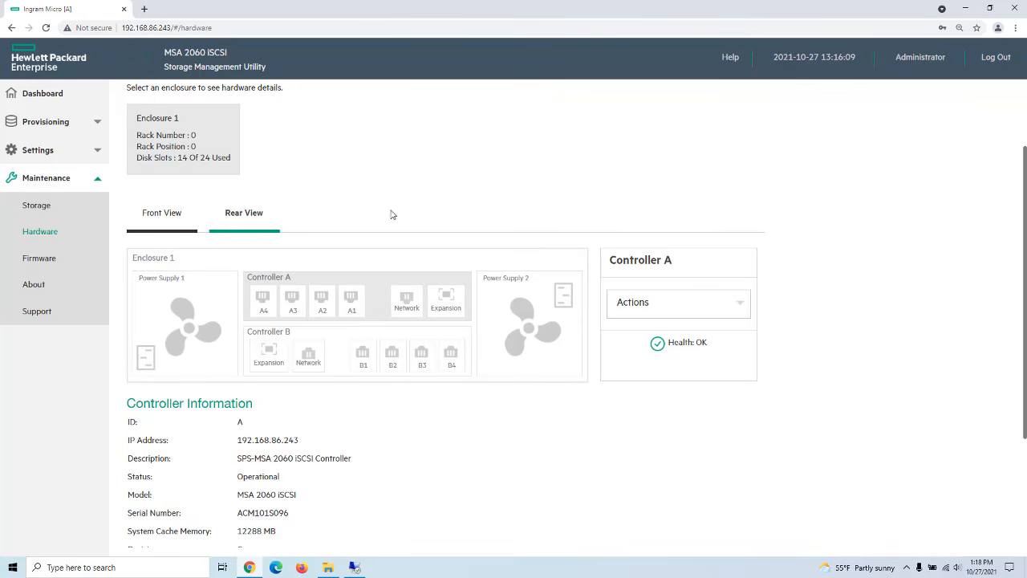
left_click(349, 345)
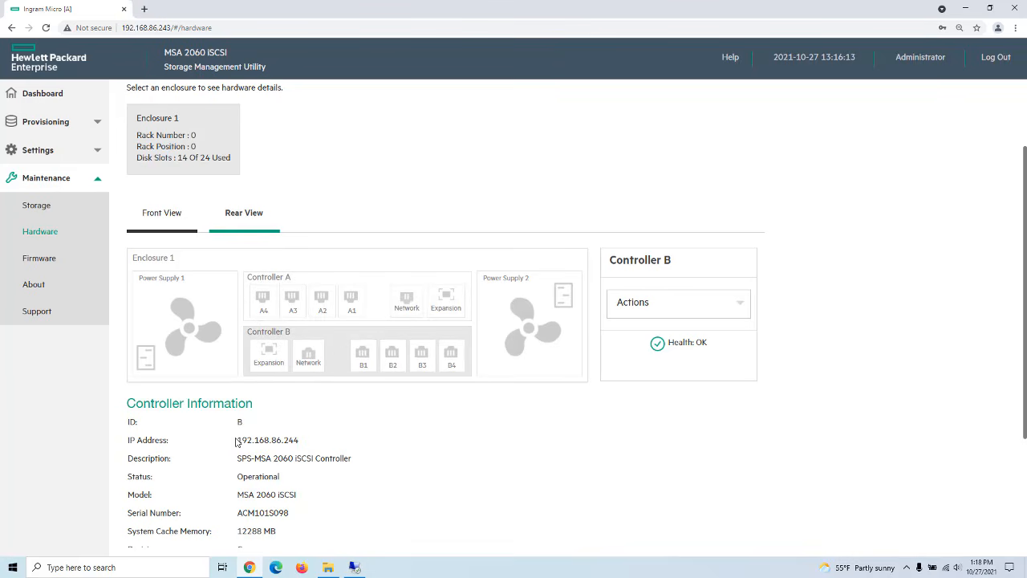
Copy Controller B's IP address 192.168.86.244 and load its management login page in a new browser tab
left_click_drag(239, 440, 296, 441)
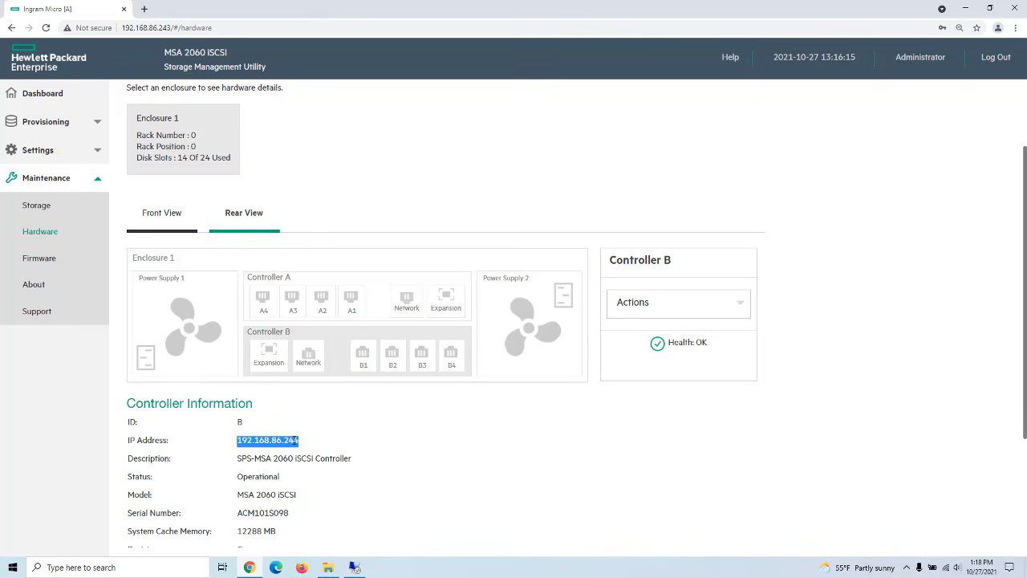
right_click(293, 440)
left_click(313, 451)
left_click(143, 9)
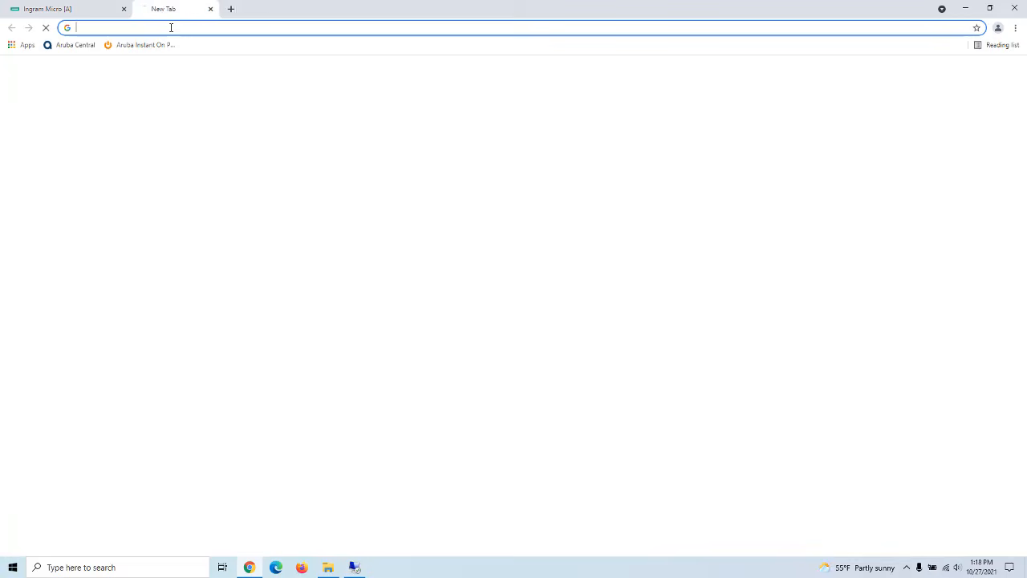
left_click(171, 27)
right_click(169, 26)
left_click(192, 101)
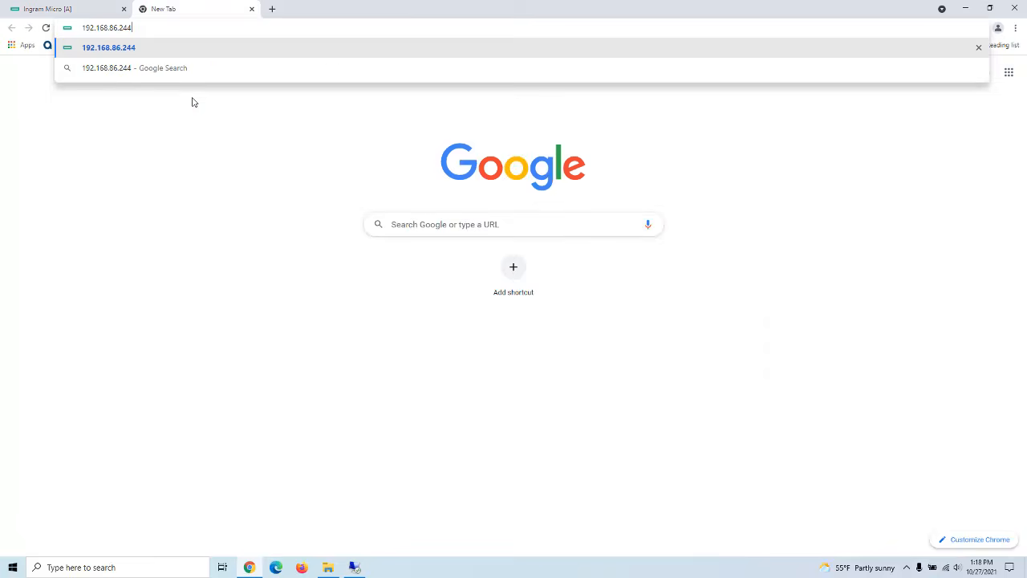
key("Return")
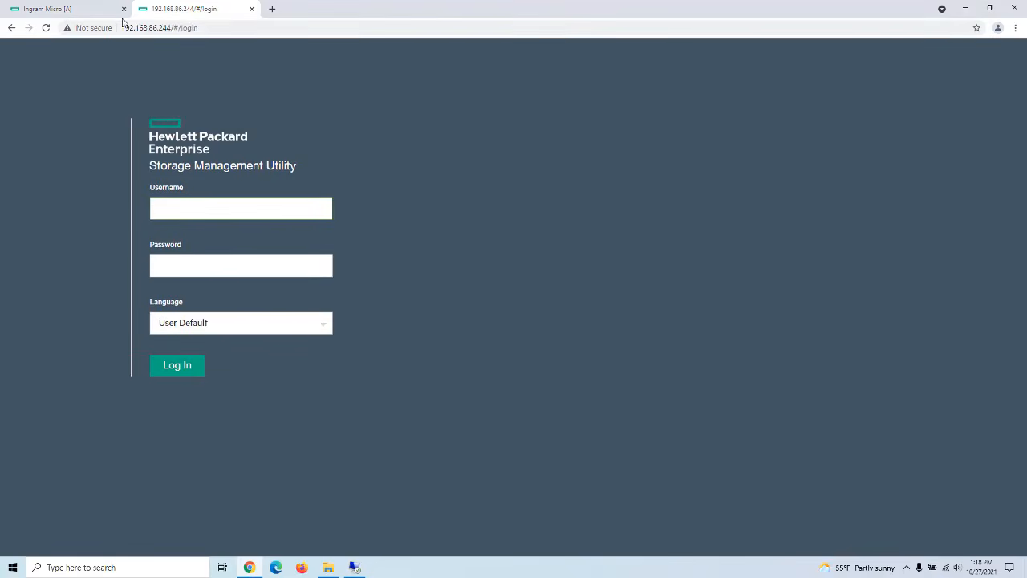
Return to the Controller A session and examine the details of Power Supply 2
left_click(72, 9)
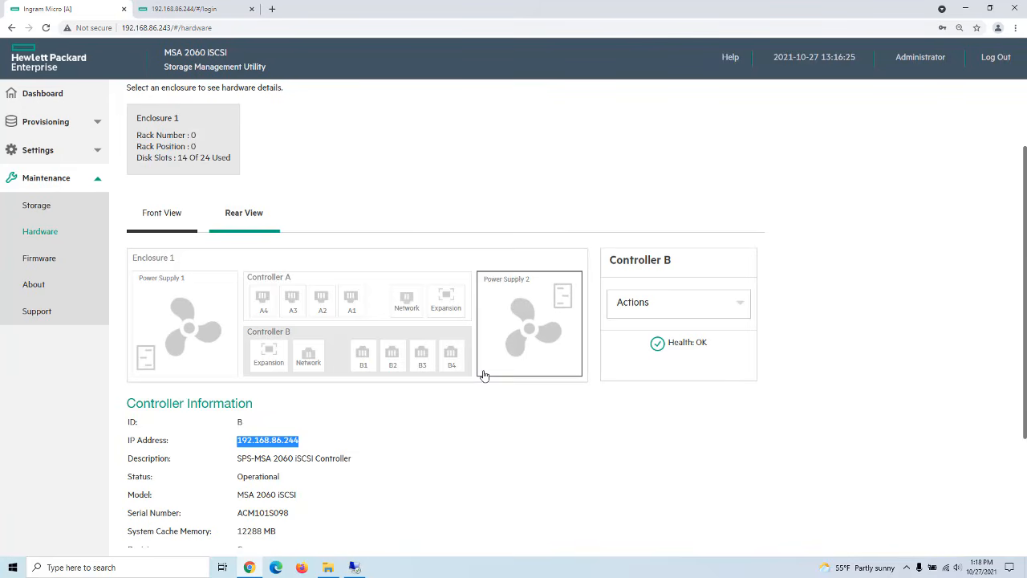
scroll(454, 387, "down", 1)
scroll(477, 369, "up", 1)
left_click(499, 306)
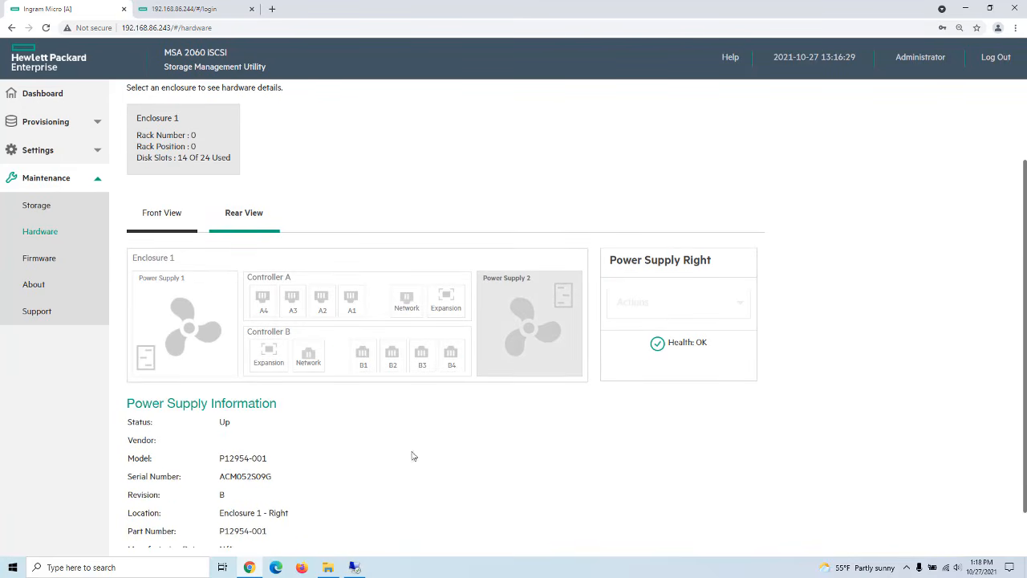
scroll(414, 454, "down", 1)
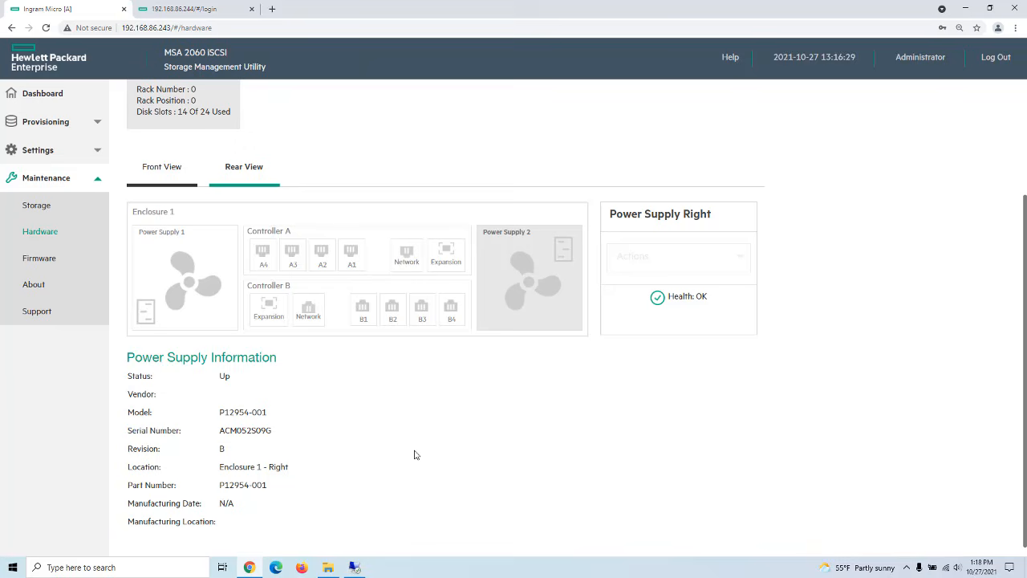
Inspect the information for Controller A's network port and its host port A4
left_click(407, 256)
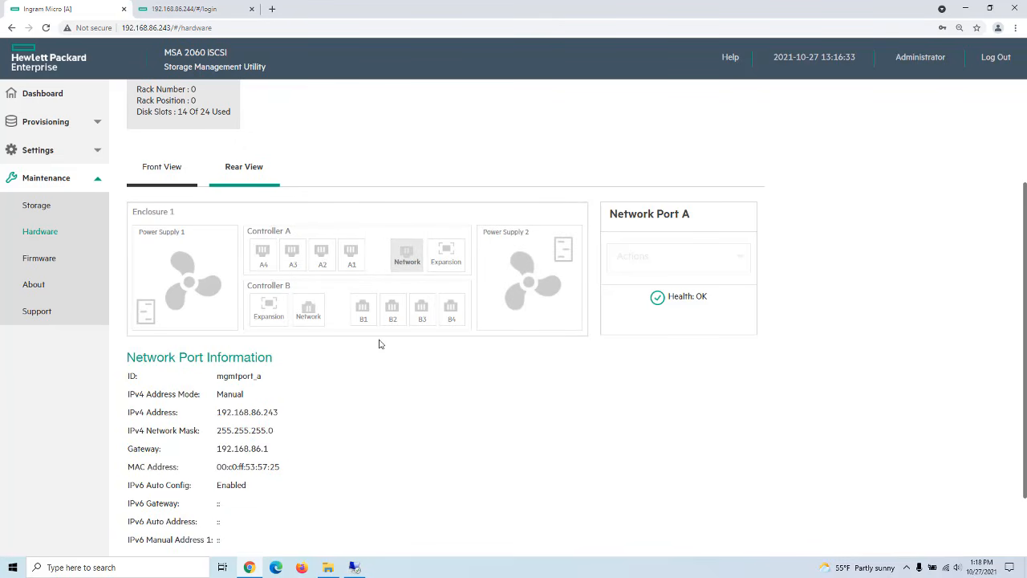
left_click(263, 256)
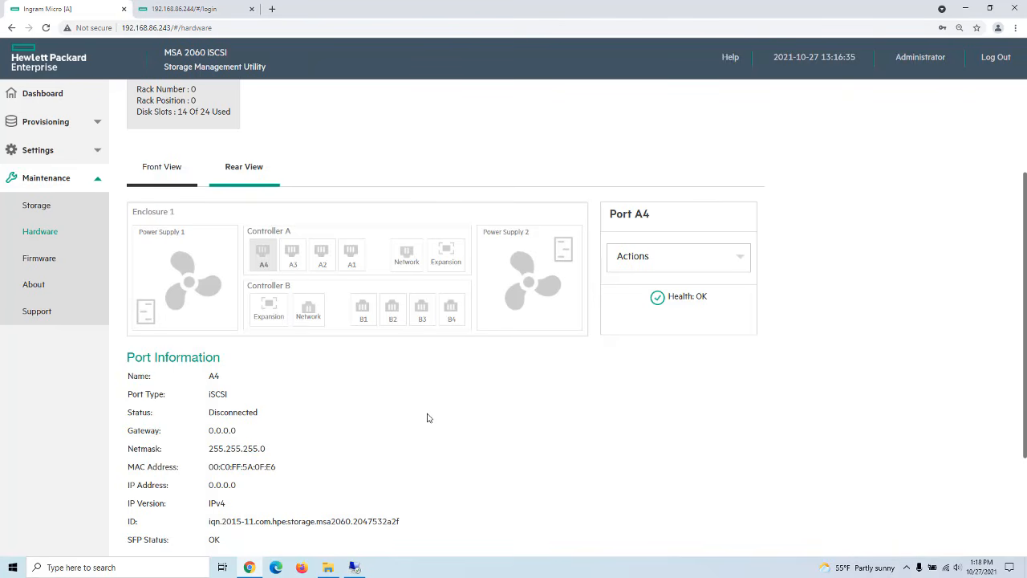
scroll(427, 418, "down", 2)
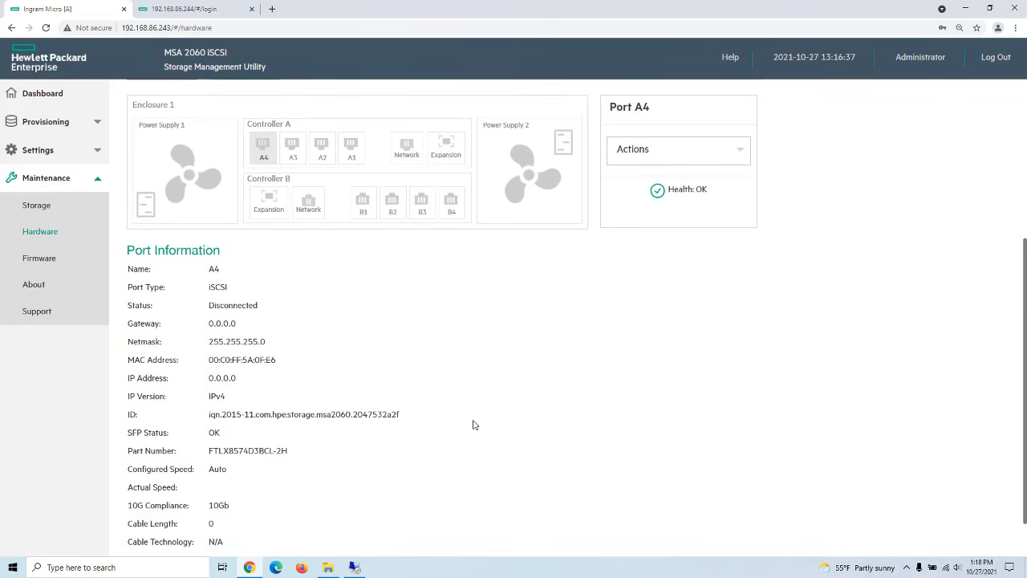
scroll(473, 425, "up", 3)
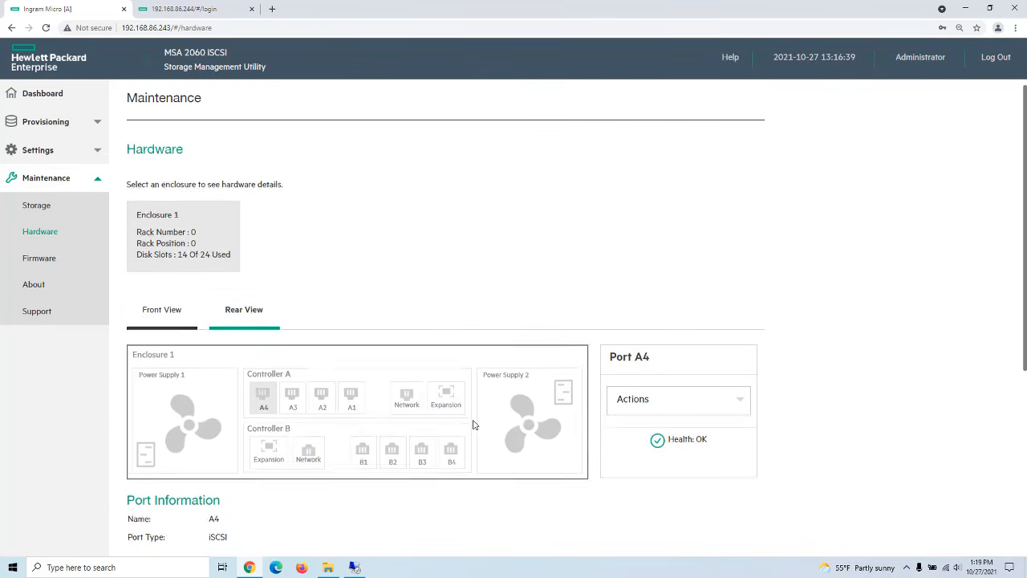
Go back to the dashboard and look over its performance graphs and recent activity
left_click(39, 93)
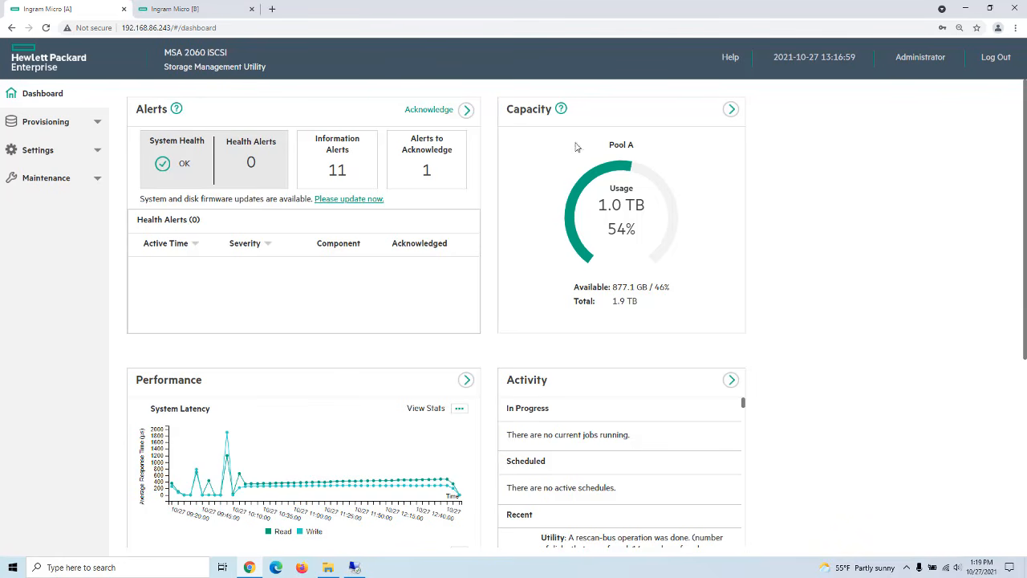
scroll(364, 297, "down", 2)
scroll(364, 297, "down", 1)
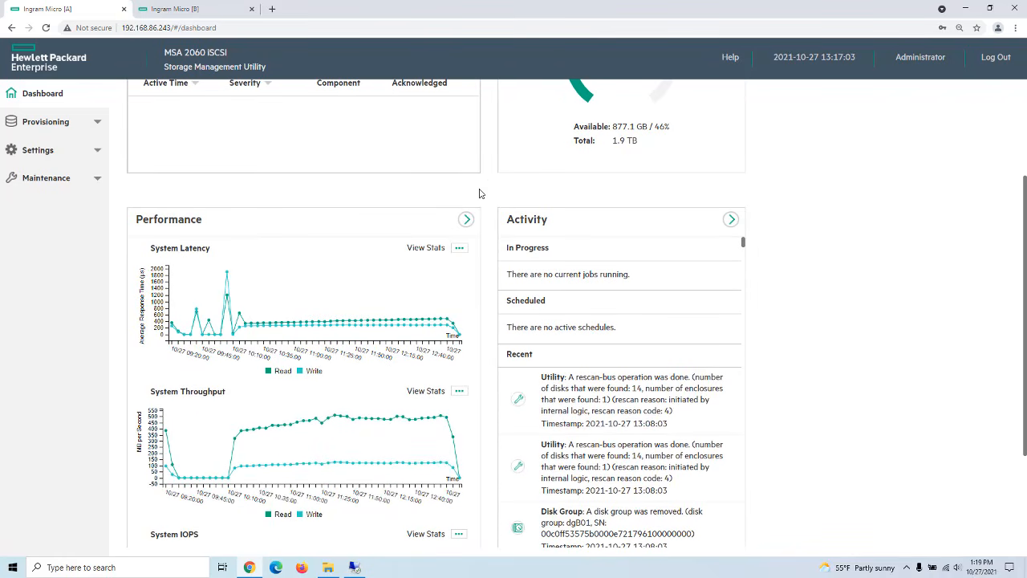
scroll(355, 233, "up", 3)
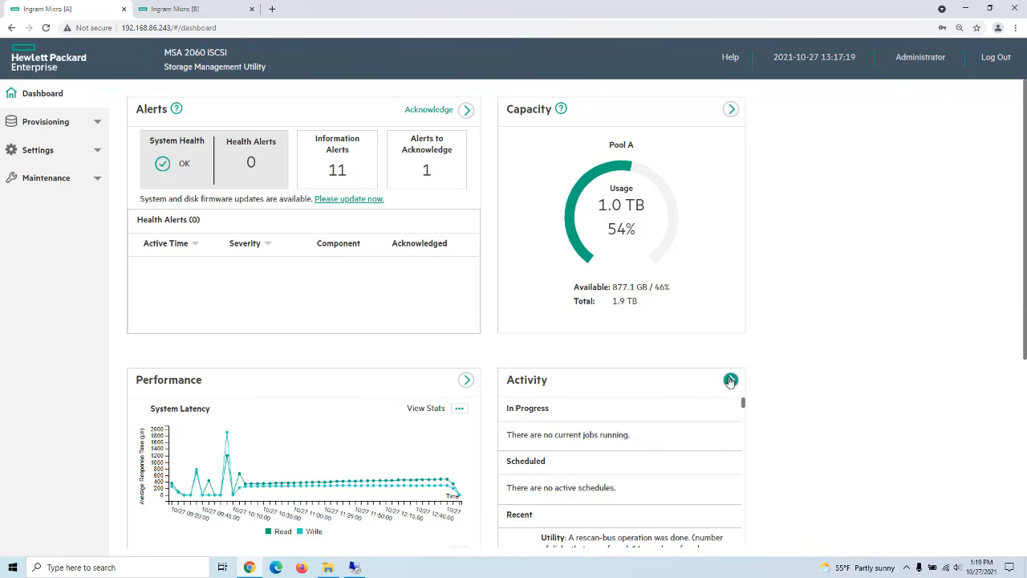
Expand the system alert awaiting acknowledgement, and review the health alerts, information alerts and alert history
left_click(466, 111)
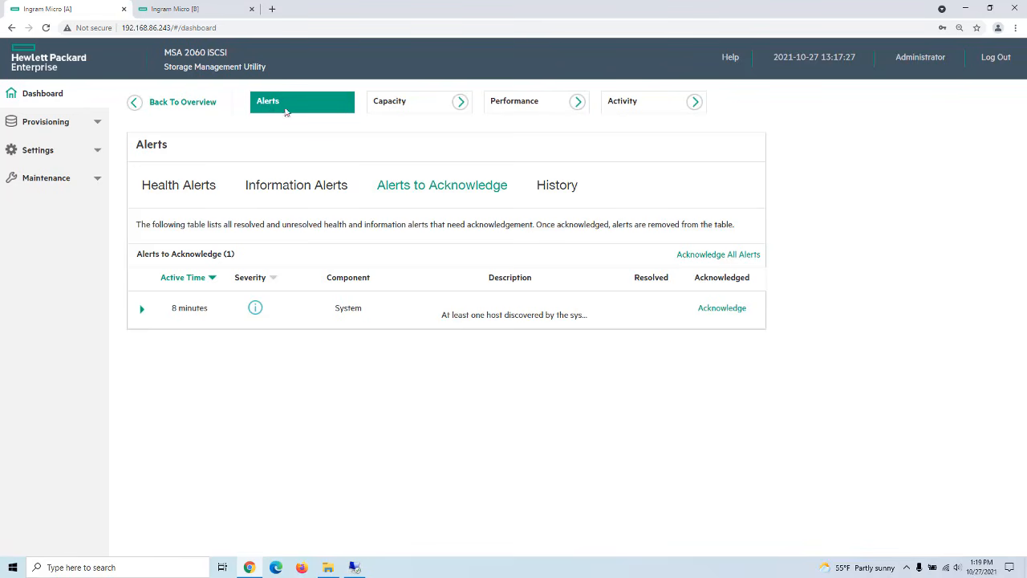
left_click(143, 311)
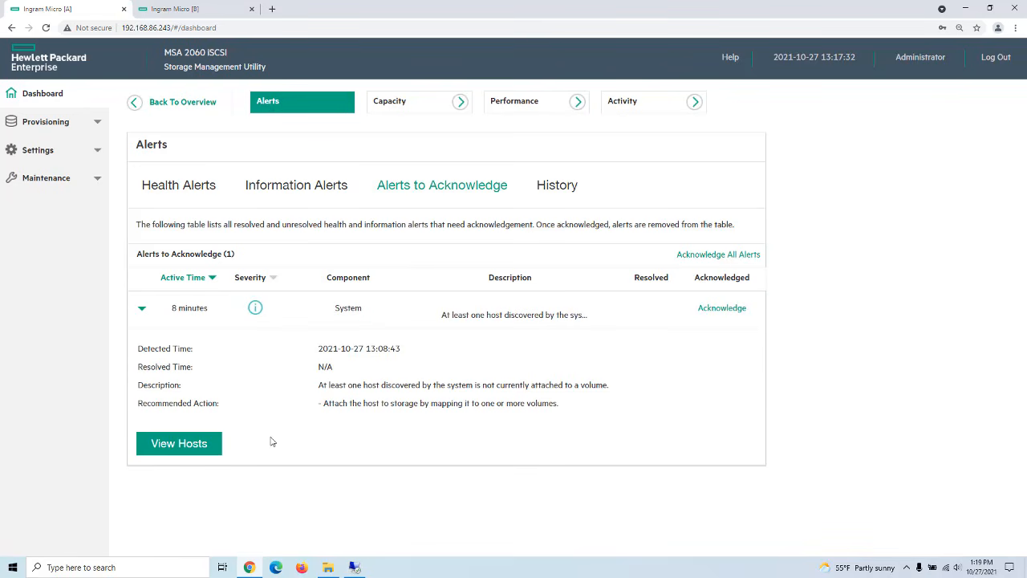
left_click(191, 186)
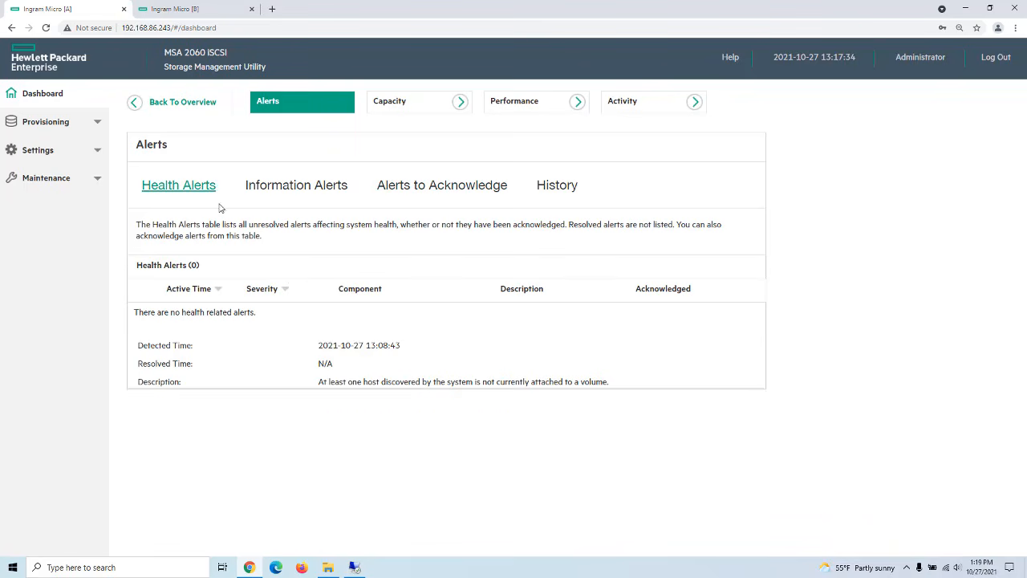
left_click(317, 186)
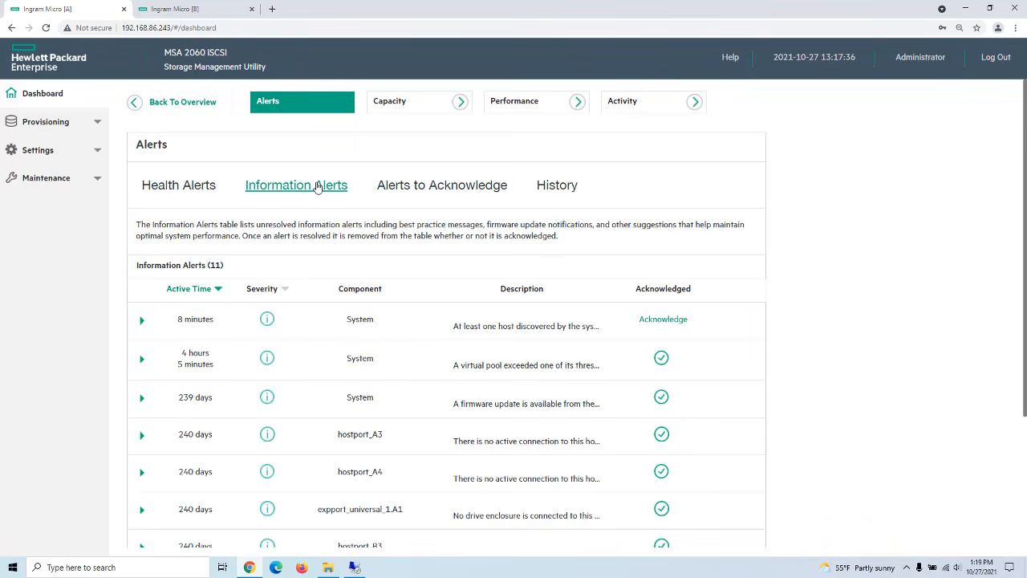
left_click(446, 189)
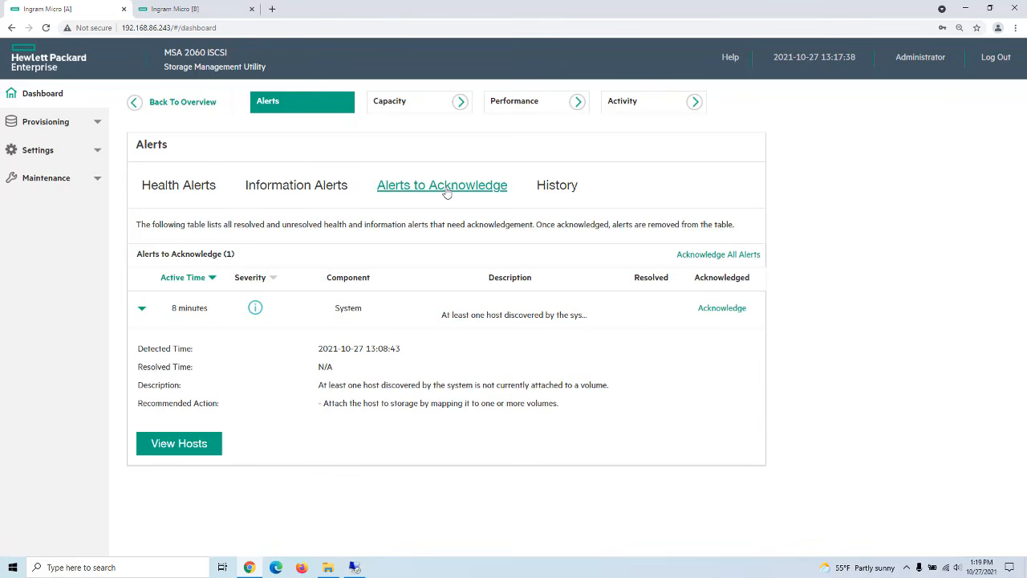
left_click(562, 187)
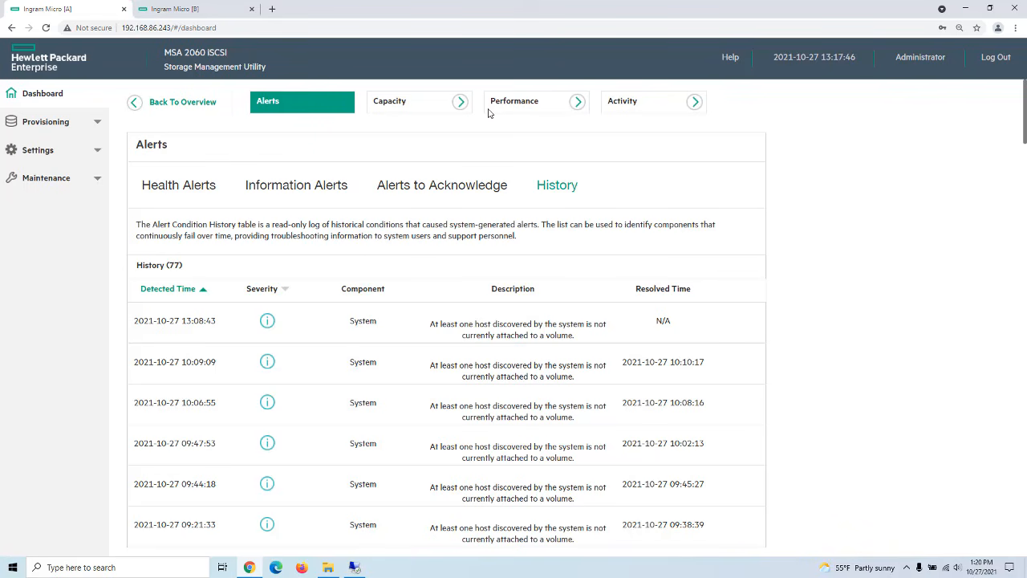
Return to the dashboard overview and examine the detailed capacity page, including system level counts and Pool A's allocation
left_click(134, 104)
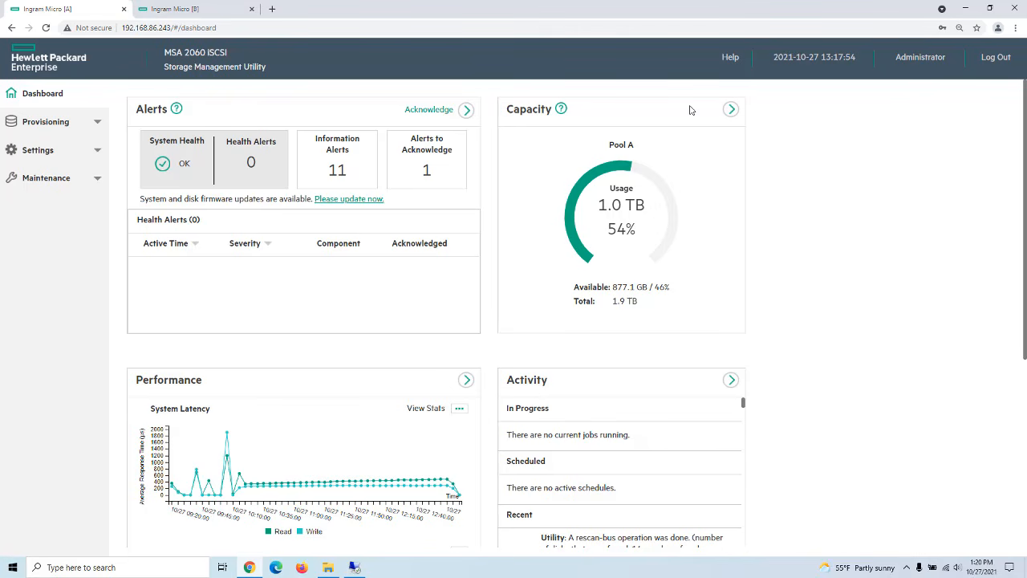
left_click(731, 109)
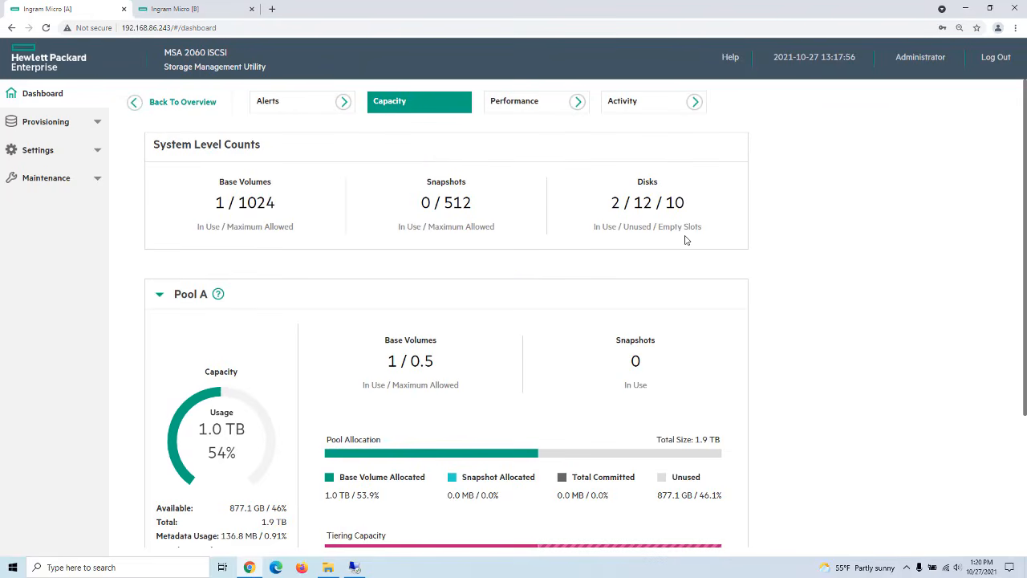
scroll(552, 285, "down", 3)
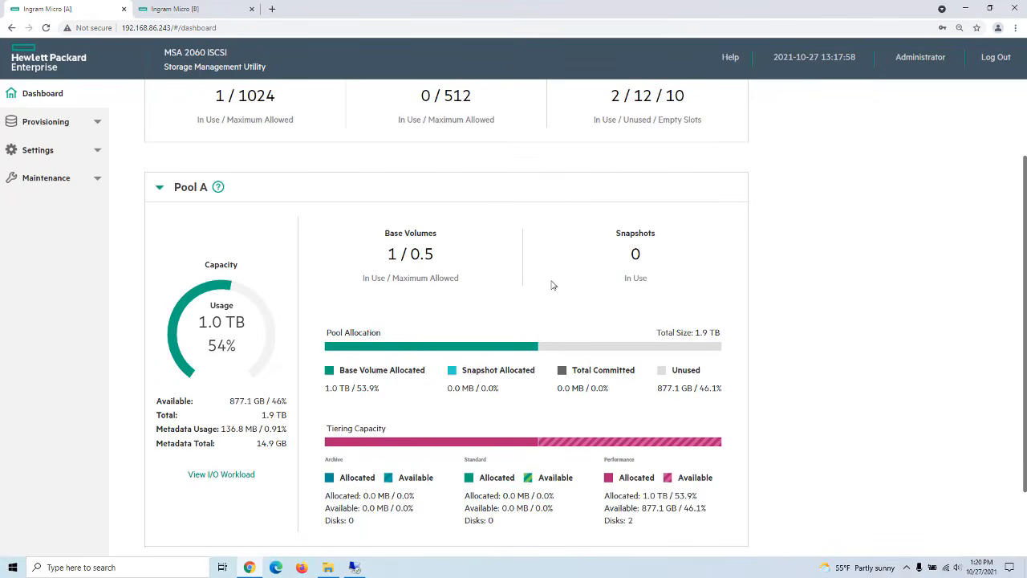
scroll(550, 280, "up", 3)
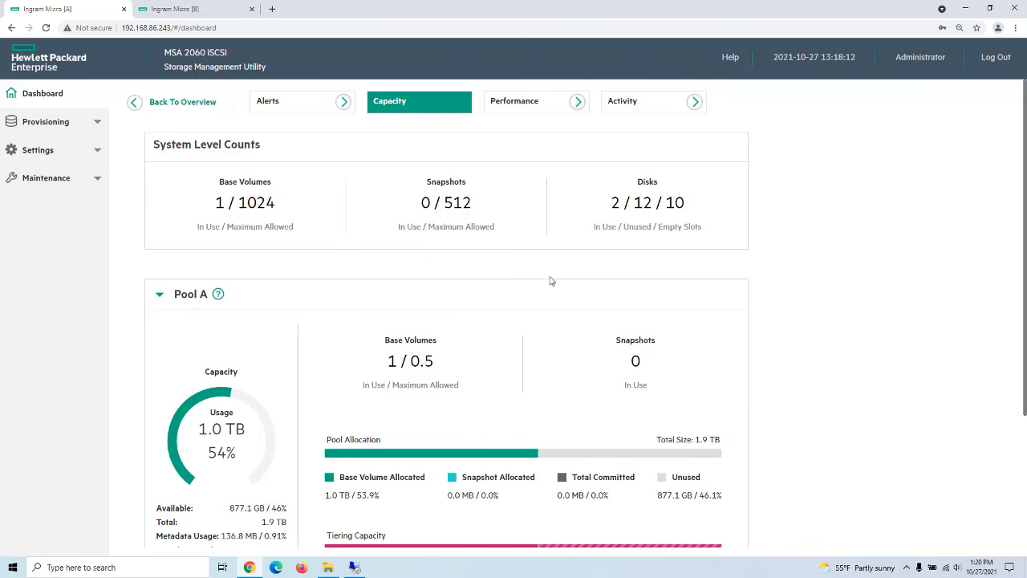
Look over Pool A's base volumes, pool allocation and tiering capacity on the detailed capacity page
scroll(543, 291, "down", 2)
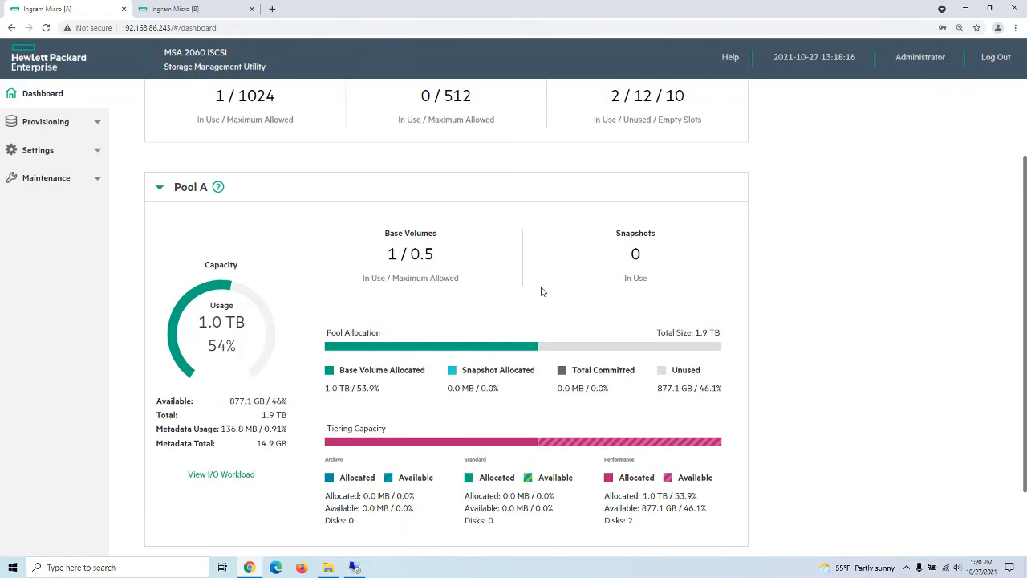
scroll(541, 291, "down", 1)
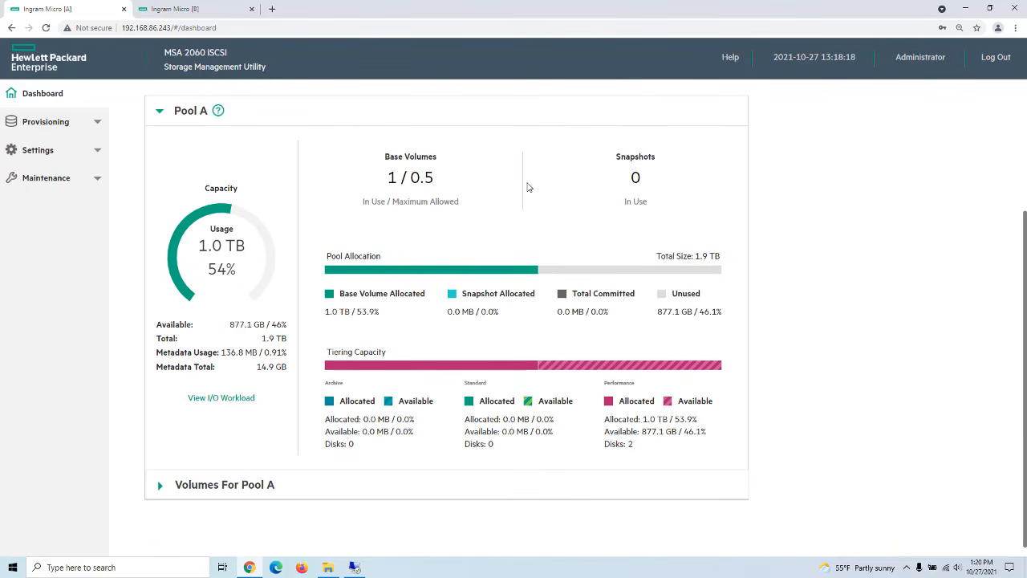
scroll(569, 202, "up", 1)
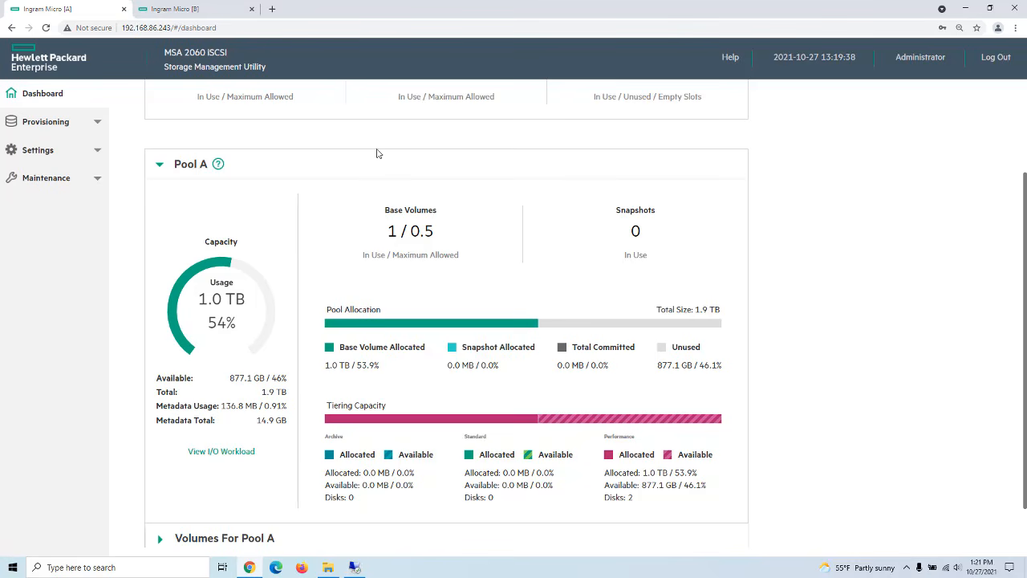
Open the storage maintenance page, expand Pool A's disk groups, and view its Add Disk Group options without adding one
left_click(42, 184)
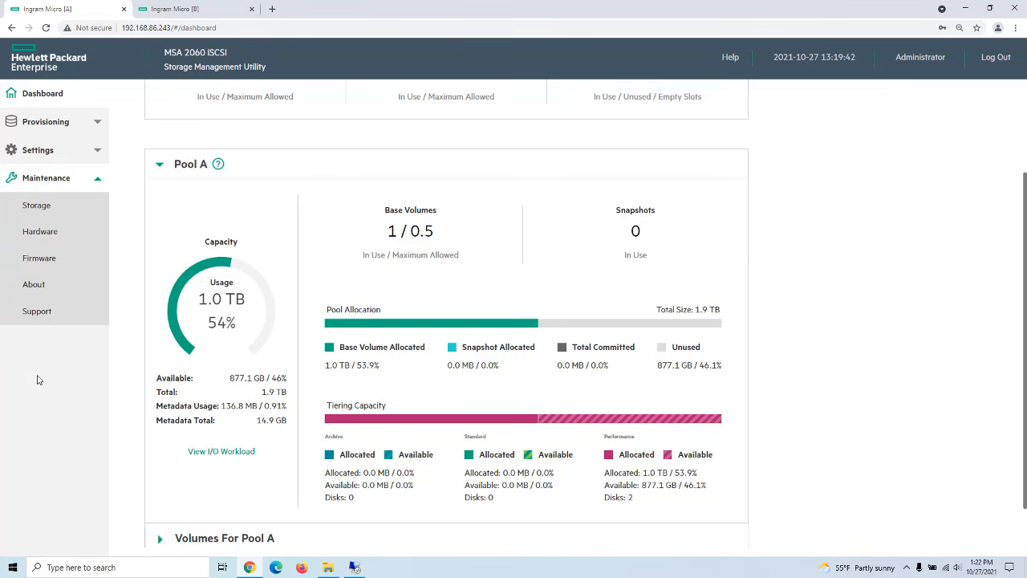
left_click(37, 207)
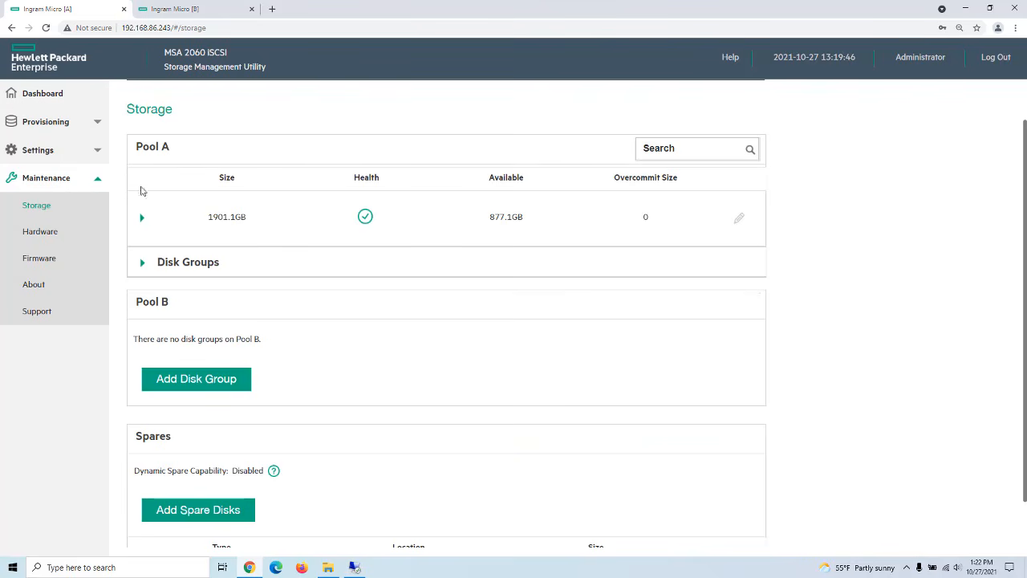
left_click(142, 262)
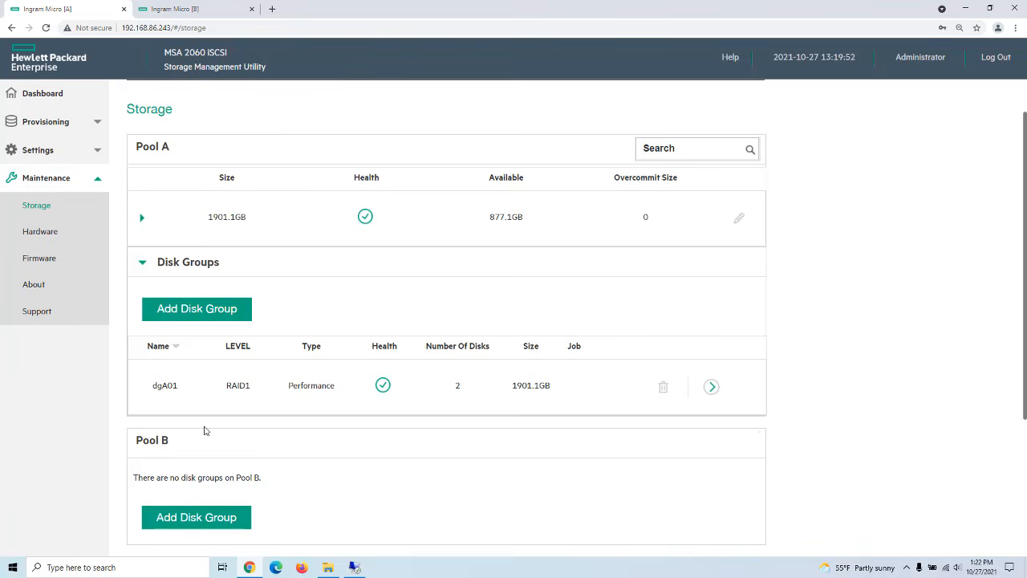
left_click(194, 316)
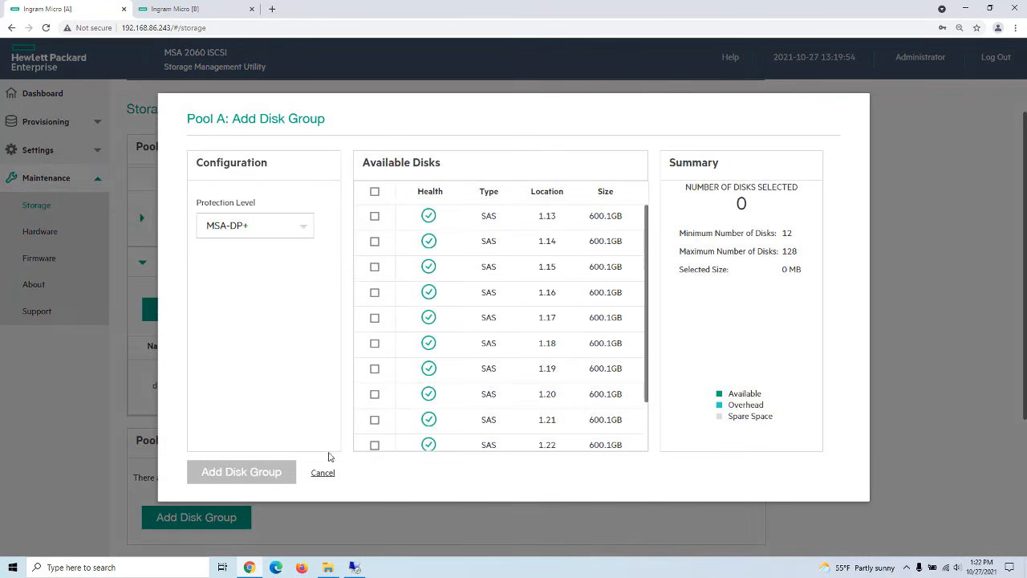
left_click(322, 473)
Add a RAID6 disk group to Pool B using the four SAS disks at locations 1.13 to 1.16
scroll(429, 486, "down", 2)
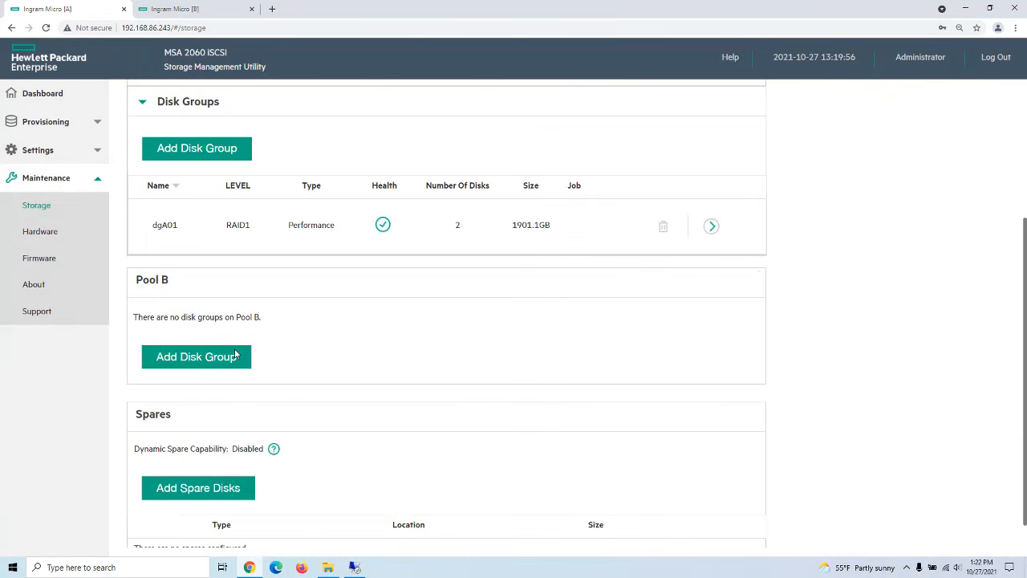
left_click(198, 362)
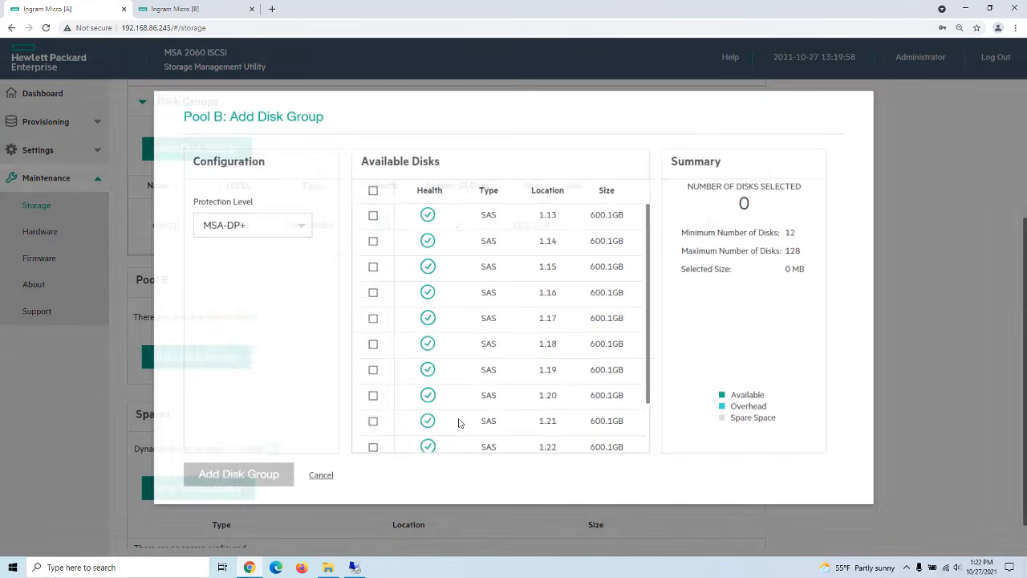
left_click(302, 229)
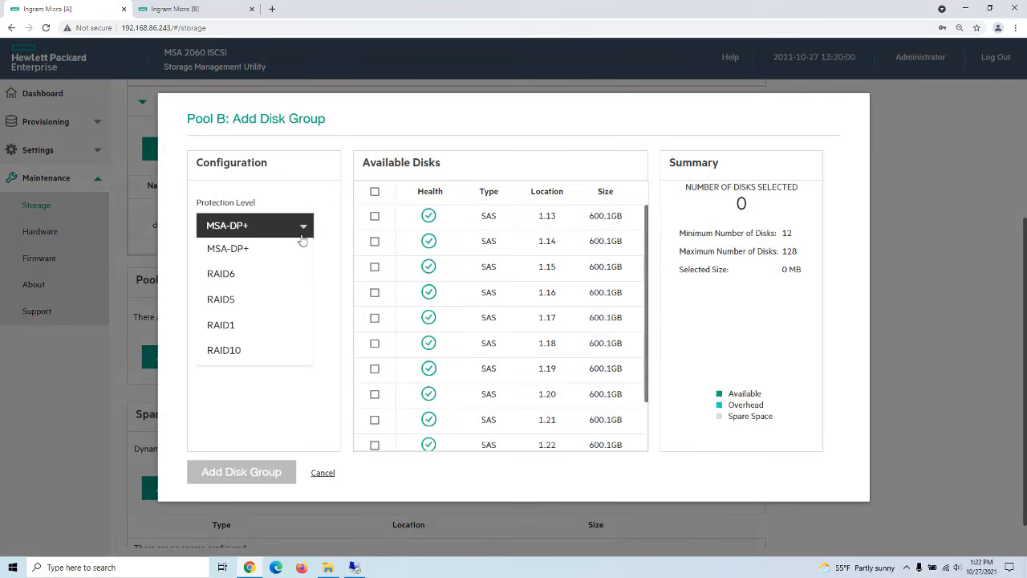
left_click(240, 275)
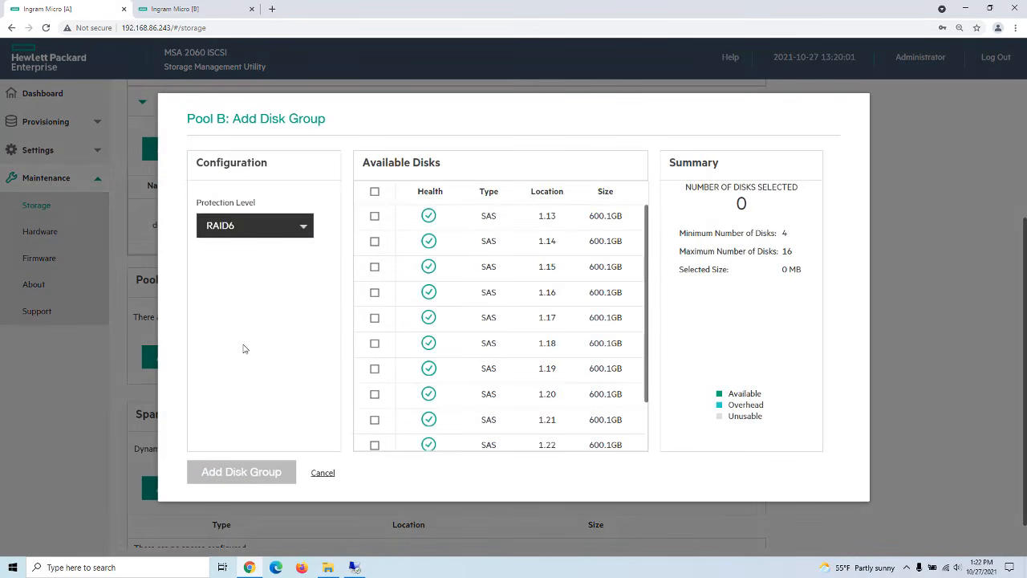
left_click(373, 216)
left_click(374, 240)
left_click(374, 266)
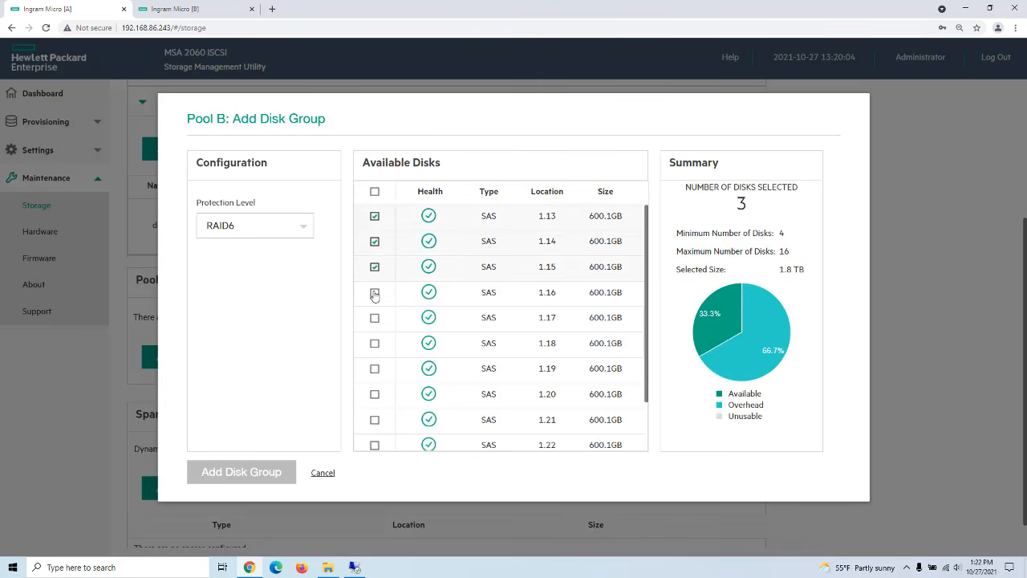
left_click(374, 292)
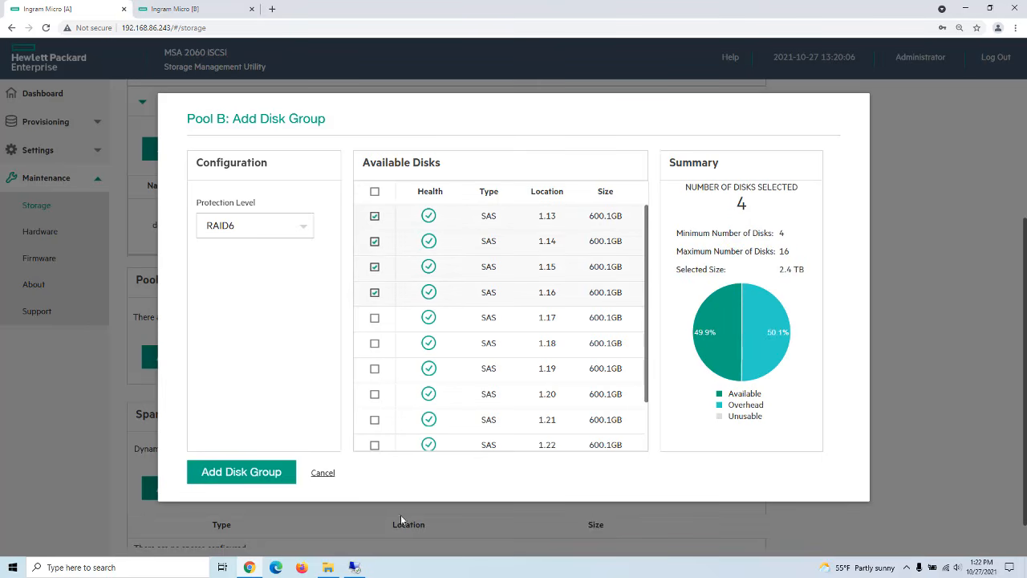
left_click(253, 473)
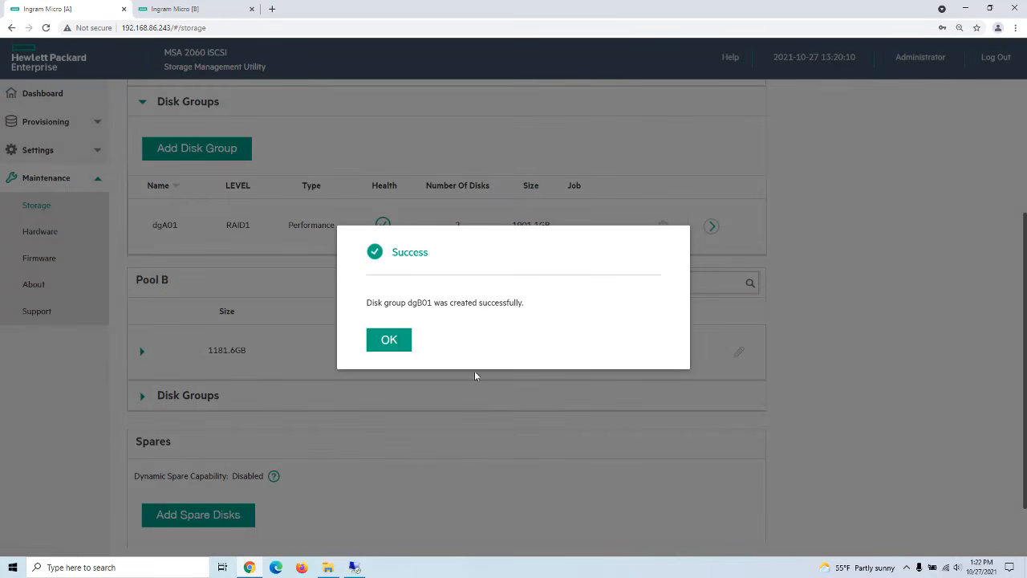
left_click(394, 342)
Look over Pool B's new storage entry and expand its disk groups
scroll(406, 430, "down", 2)
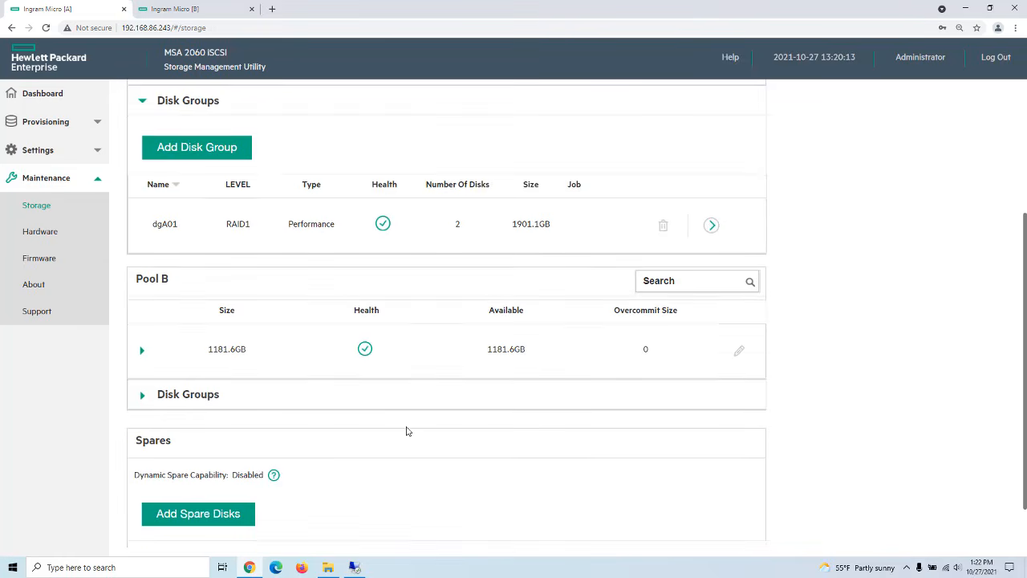
scroll(408, 430, "up", 2)
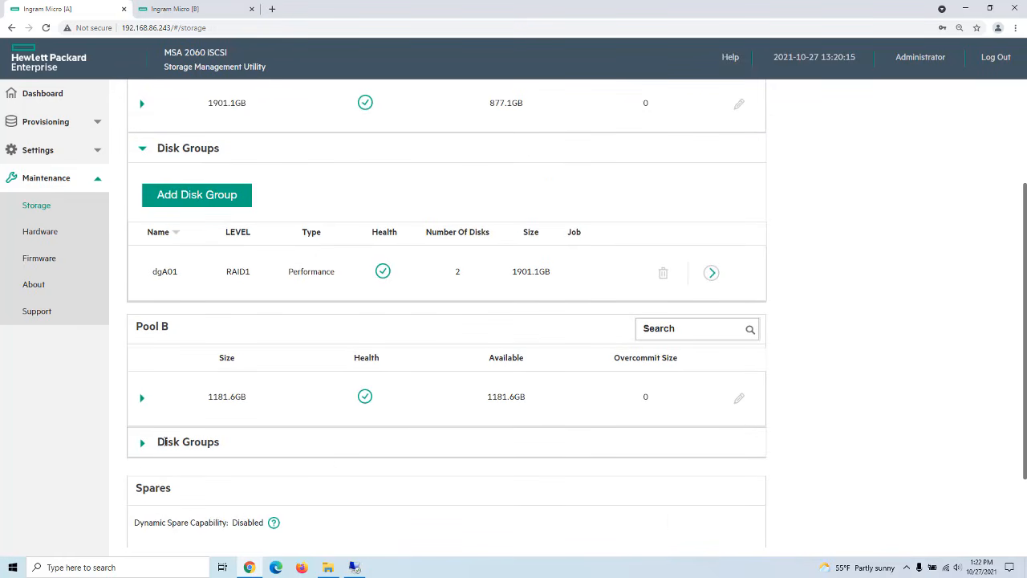
left_click(142, 445)
left_click(142, 442)
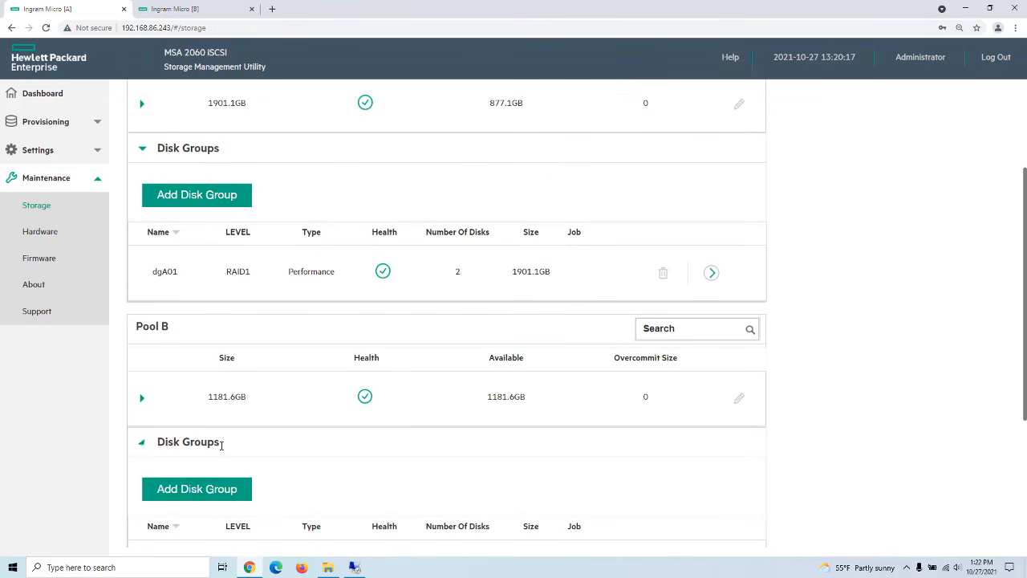
Return to the dashboard, compare the capacity of Pools A and B, and open the detailed capacity page
left_click(42, 96)
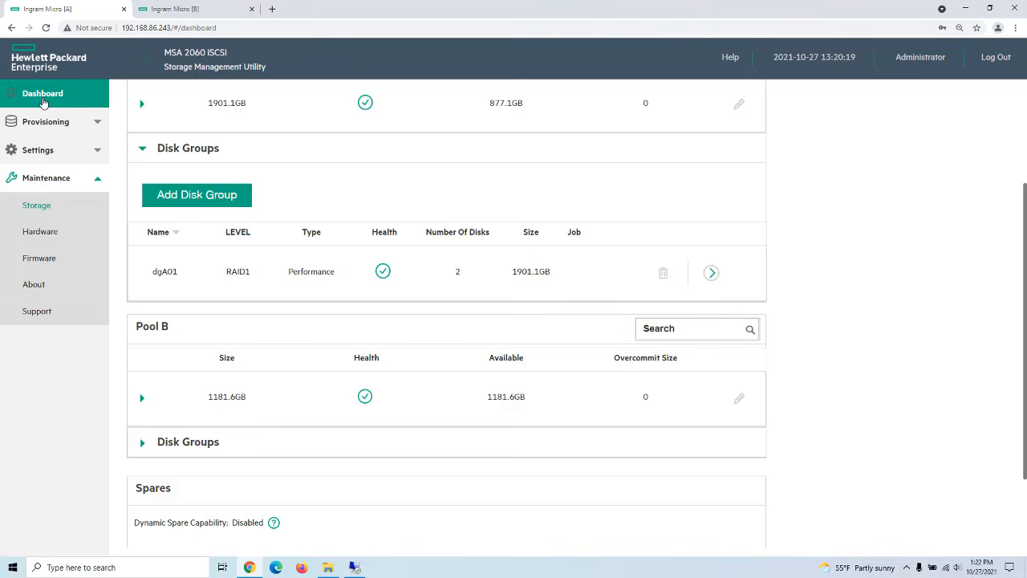
scroll(200, 191, "up", 3)
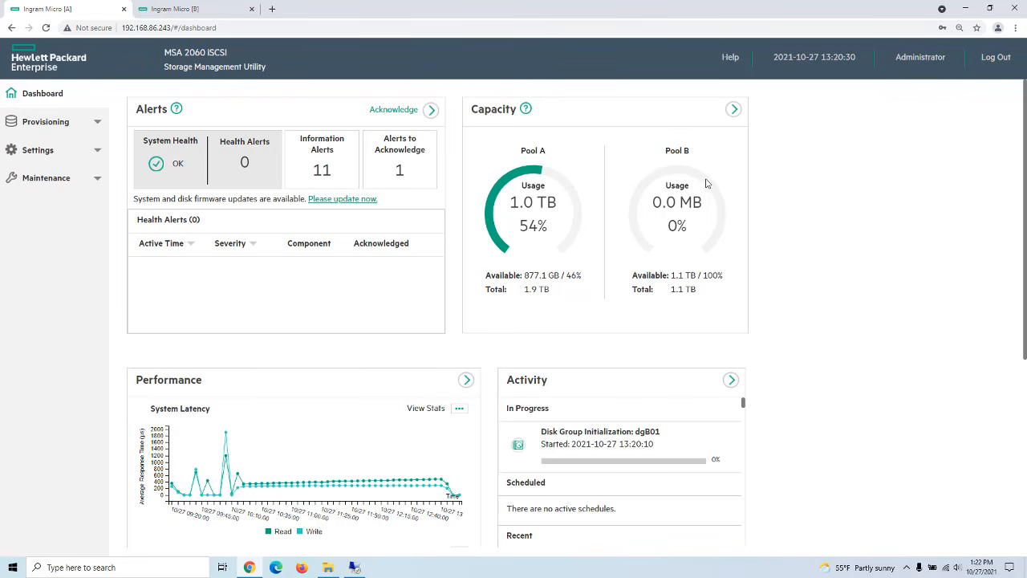
left_click(732, 109)
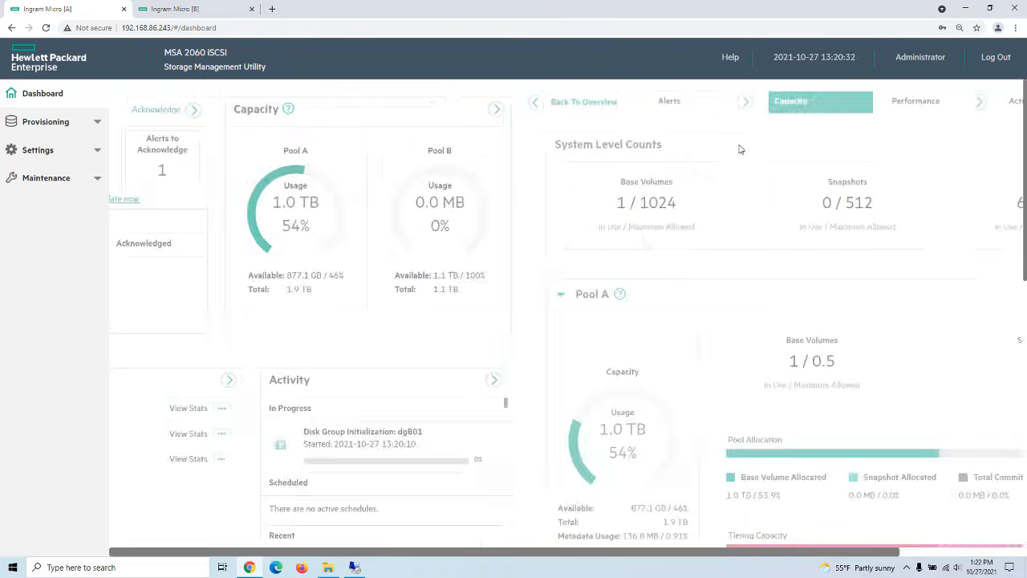
Examine the system level disk counts and Pool A's archive, standard and performance tiering capacity
scroll(815, 372, "down", 2)
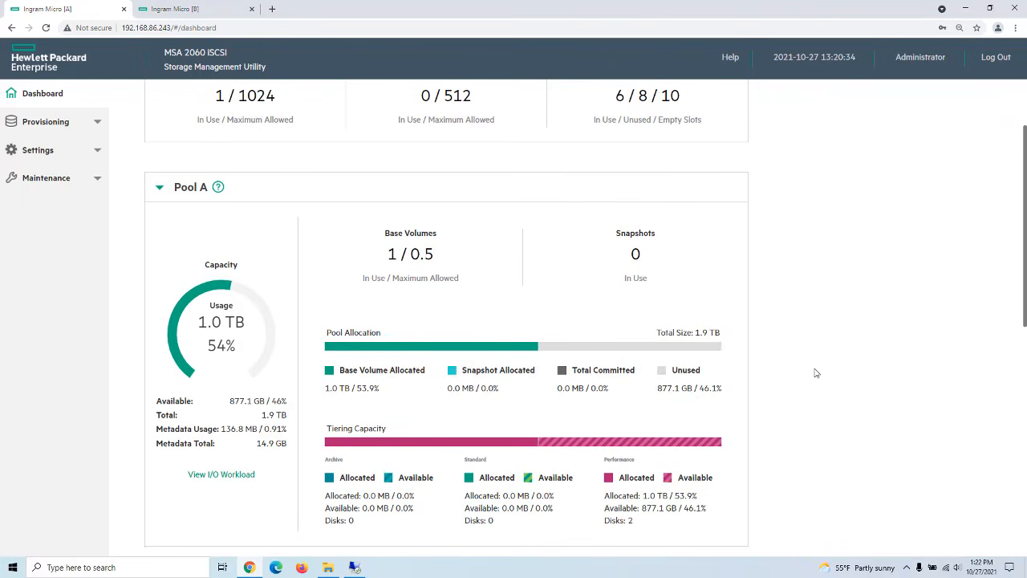
scroll(814, 372, "up", 2)
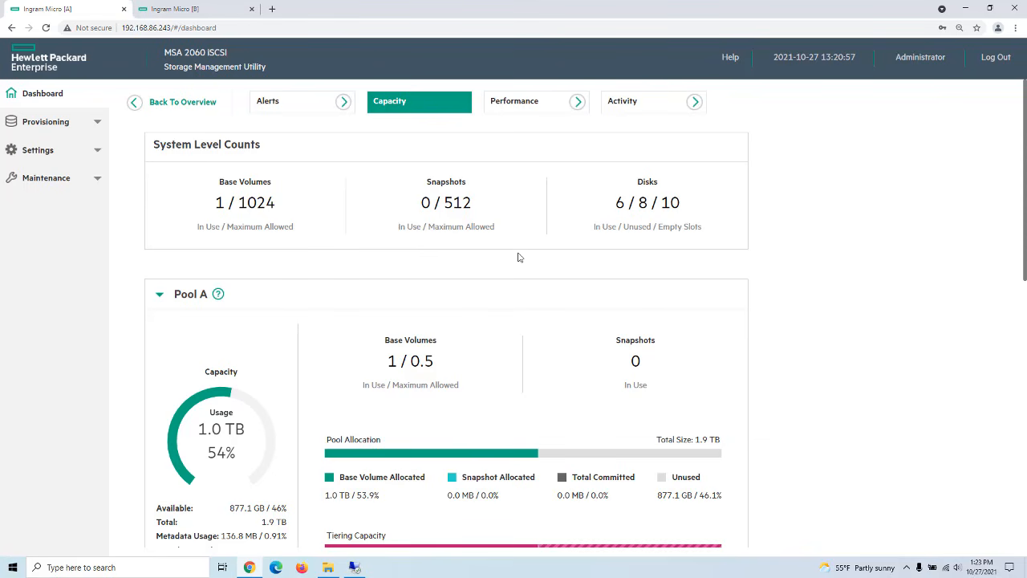
scroll(624, 452, "down", 1)
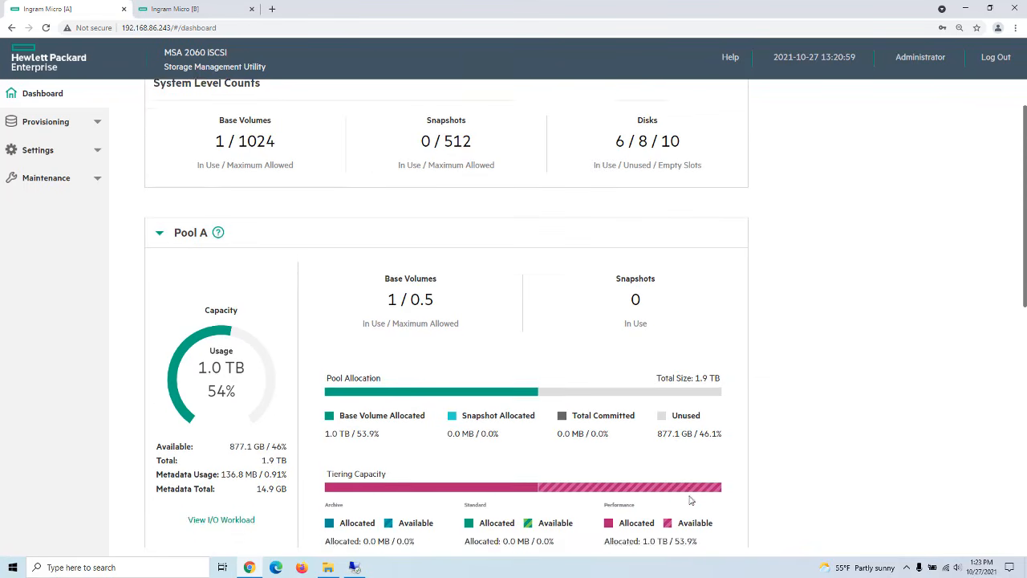
scroll(690, 500, "down", 1)
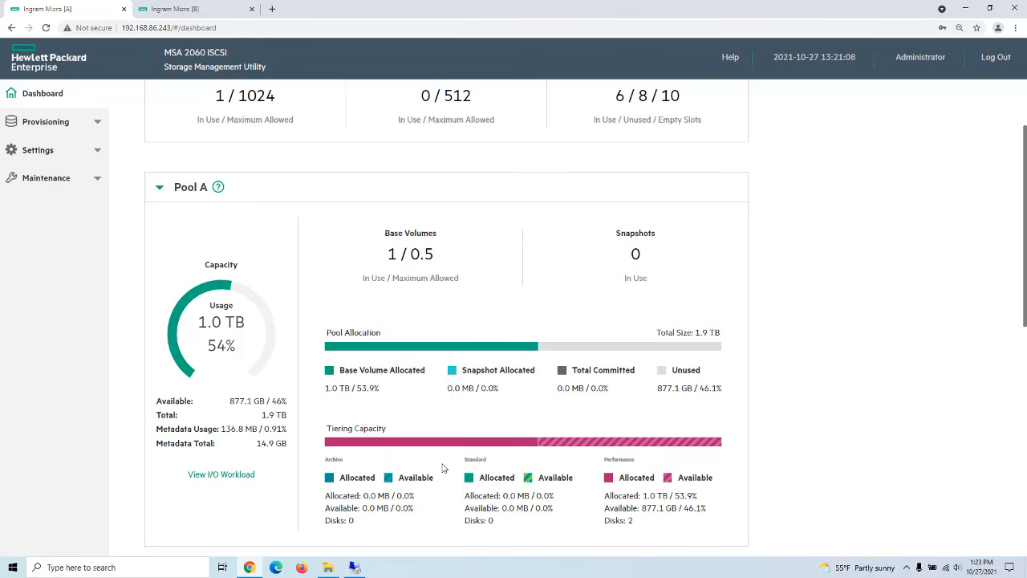
scroll(589, 363, "up", 1)
scroll(588, 364, "up", 2)
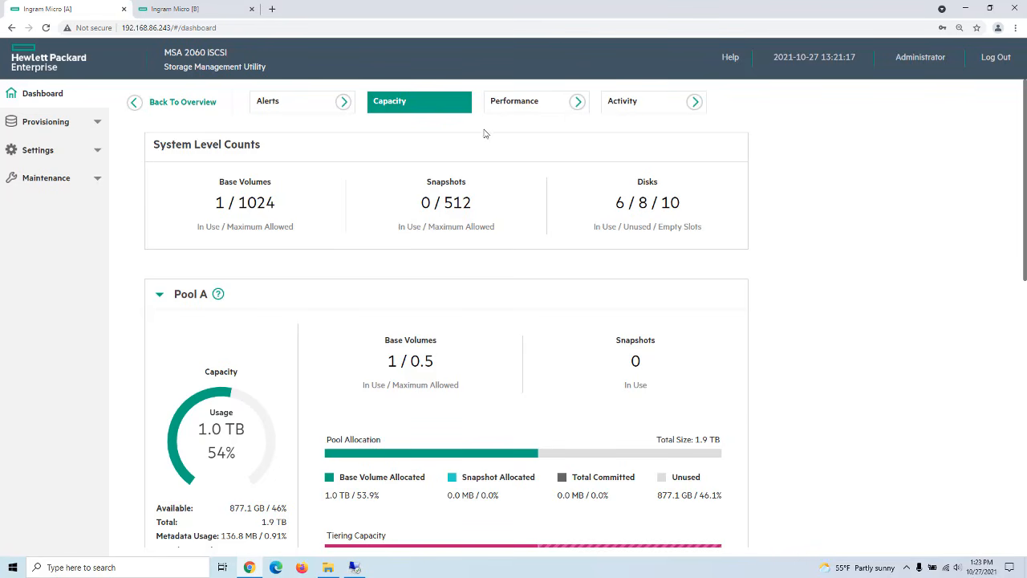
Review the live latency, throughput and IOPS graphs on the performance page, and view the System Latency graph's settings
left_click(577, 102)
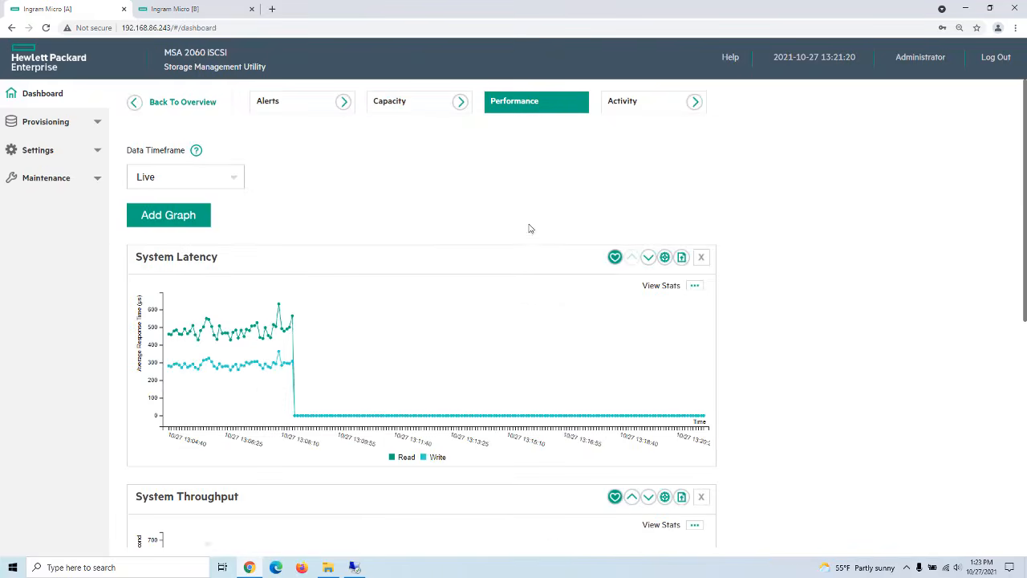
scroll(510, 258, "down", 3)
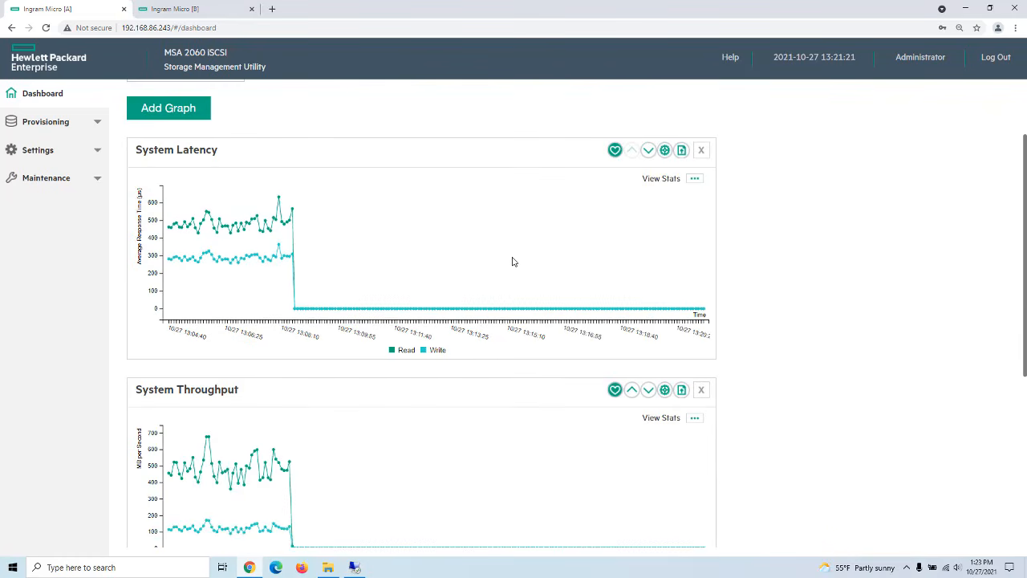
scroll(514, 262, "down", 3)
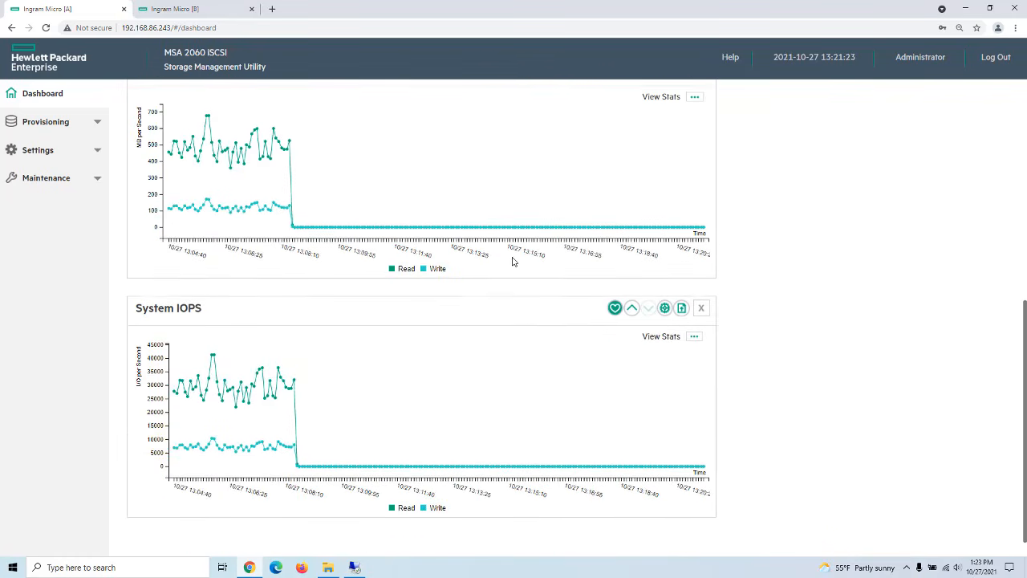
scroll(509, 276, "up", 6)
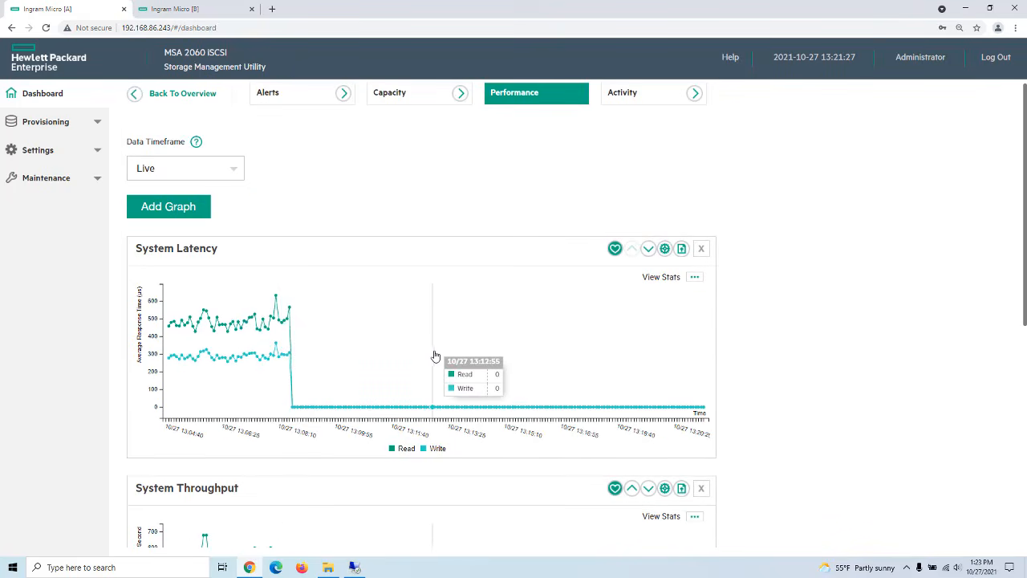
left_click(664, 249)
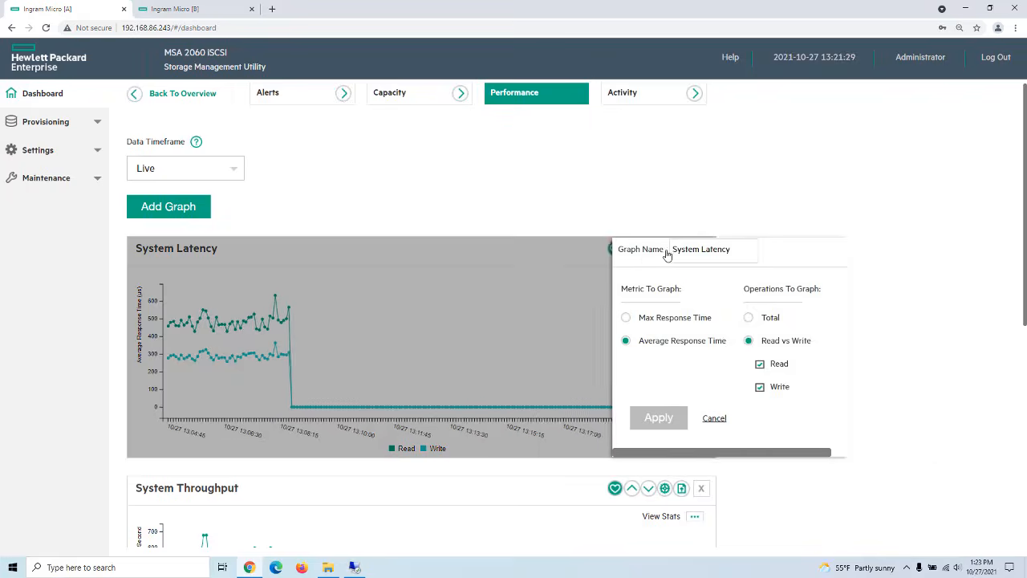
left_click(582, 419)
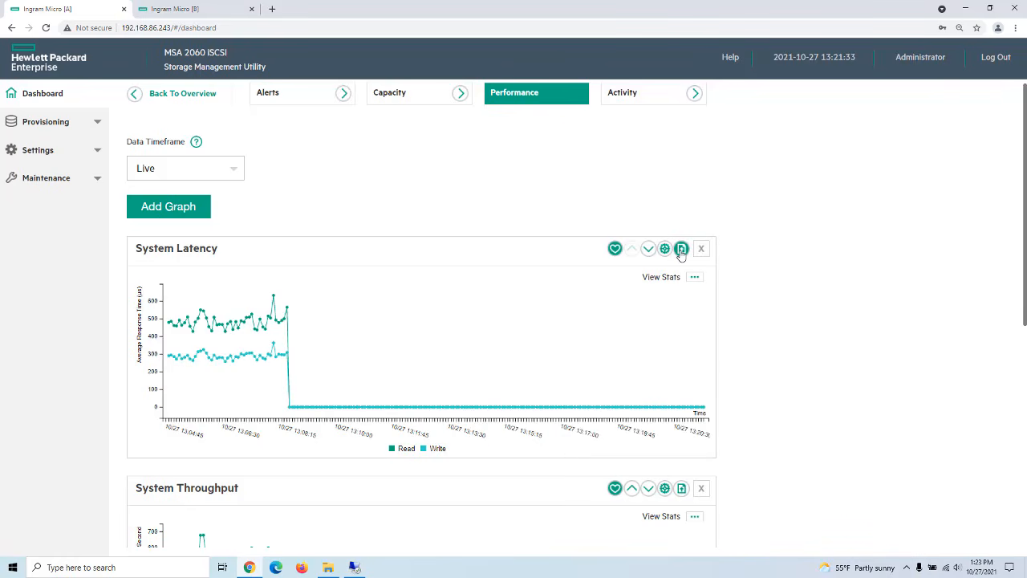
Browse the metrics available for a new graph, view the Host Port Average Queue Depth settings, and cancel without adding it
left_click(154, 211)
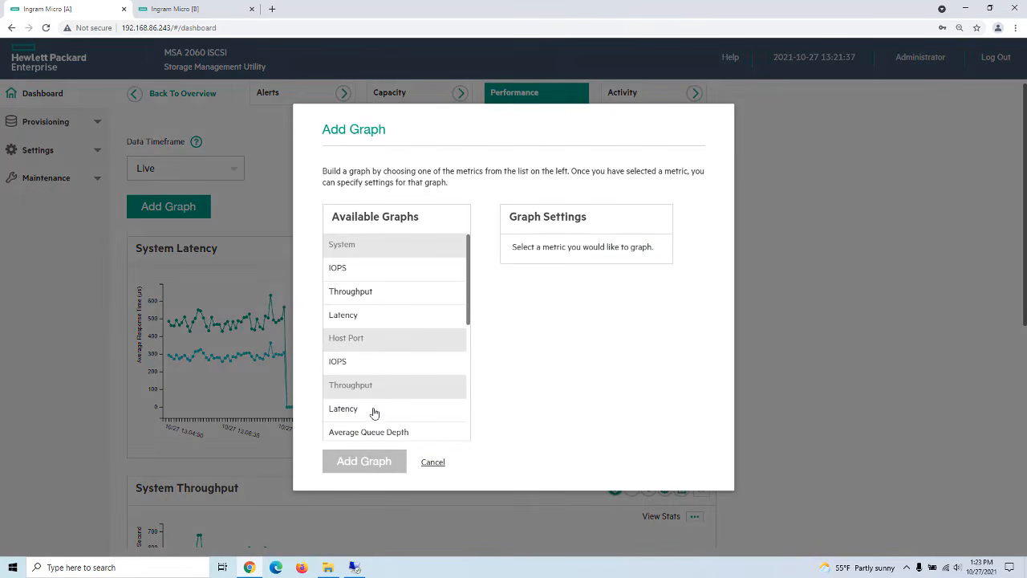
scroll(394, 399, "down", 1)
left_click(367, 382)
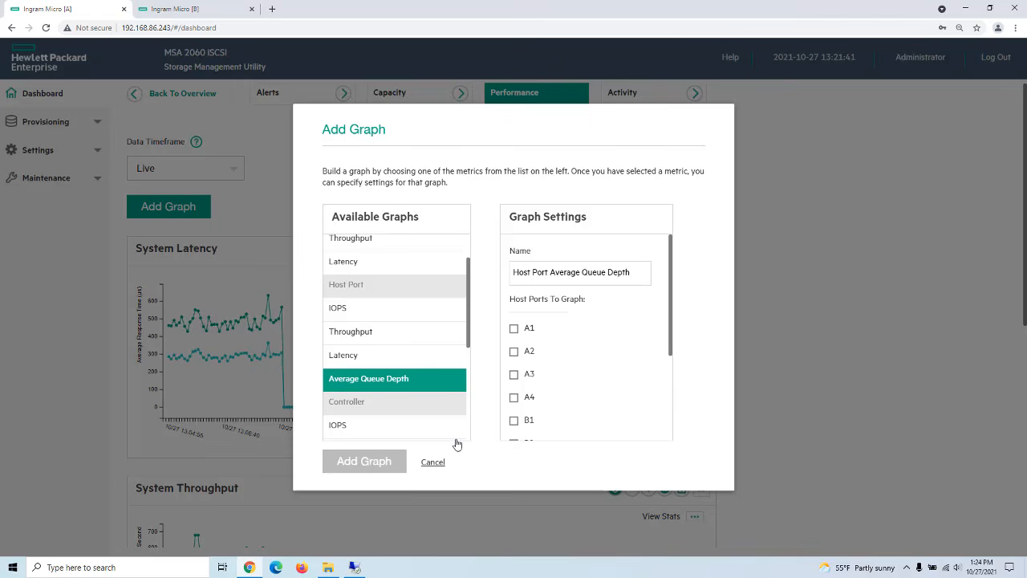
left_click(432, 462)
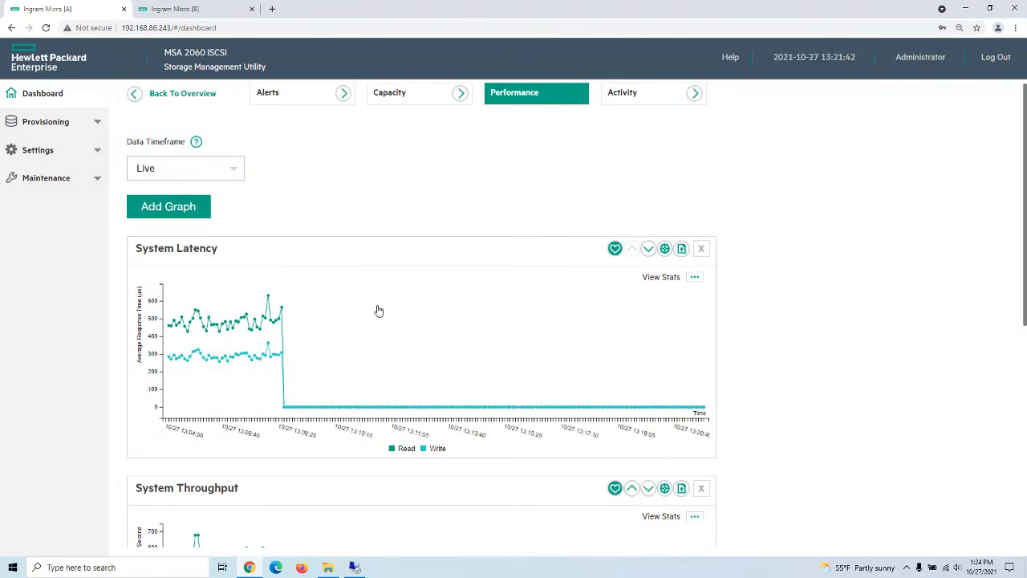
Browse the data timeframes available for the performance graphs, keep Live selected, and return to the dashboard overview
left_click(236, 170)
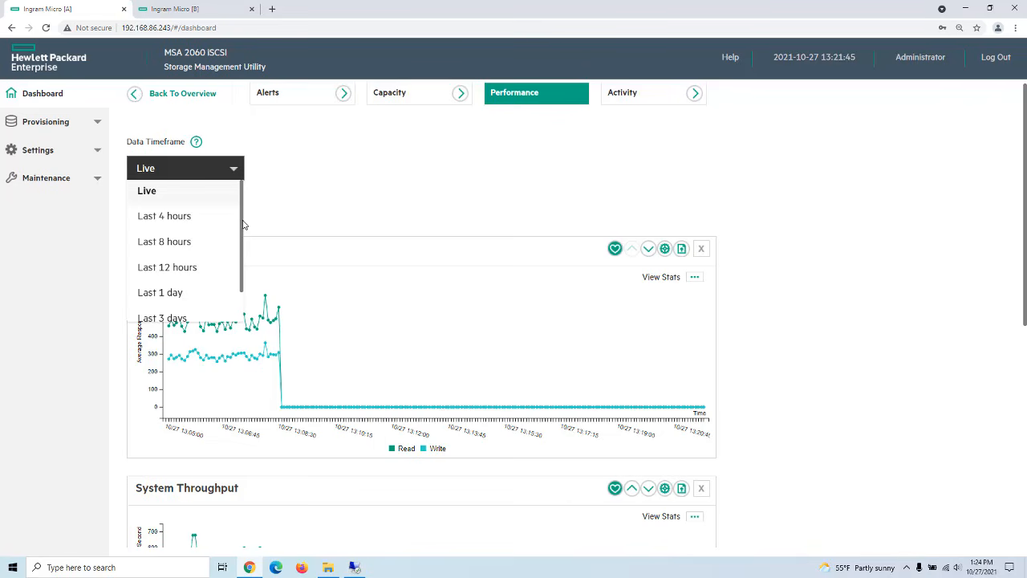
scroll(240, 272, "down", 1)
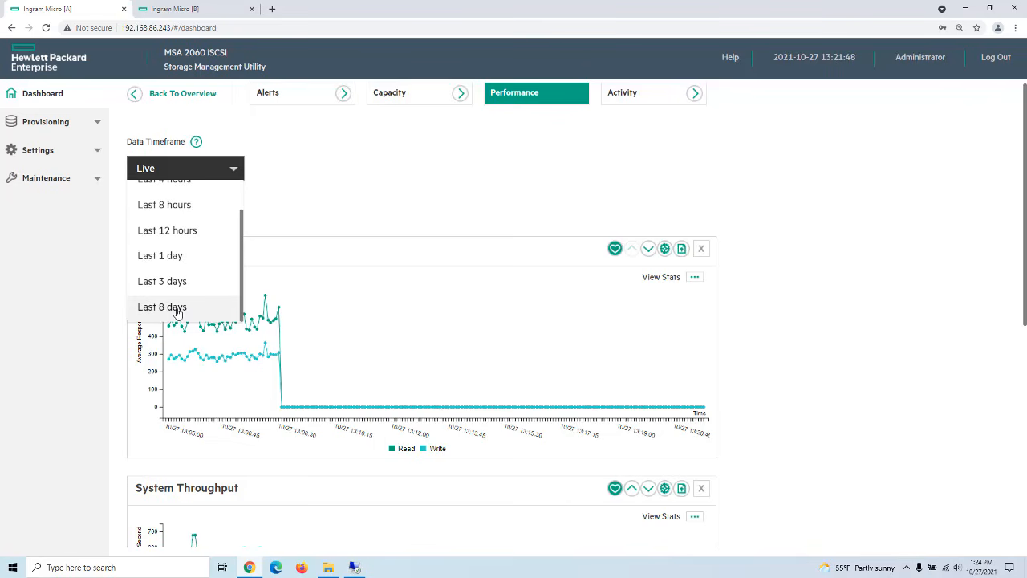
left_click(390, 188)
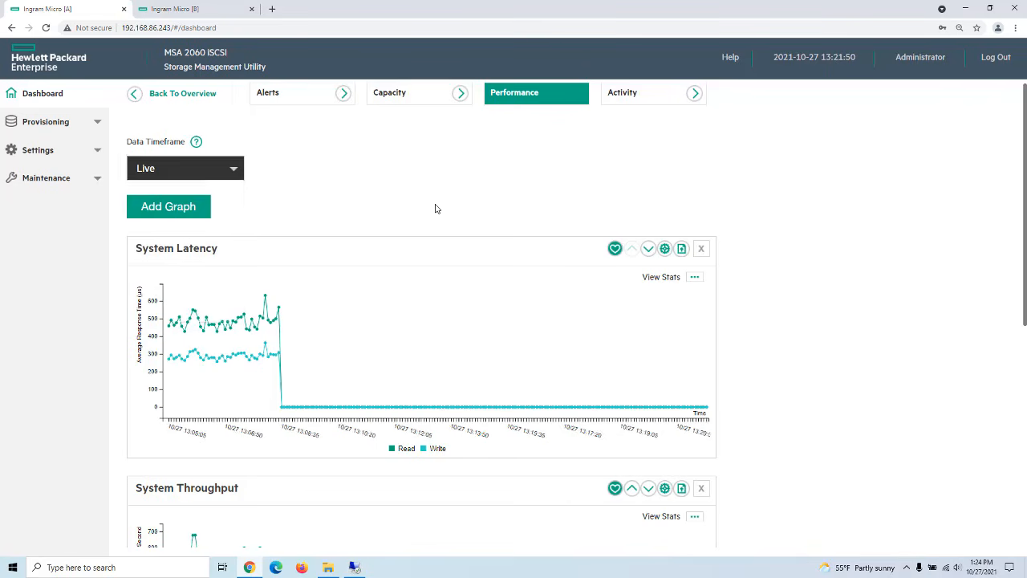
left_click(137, 96)
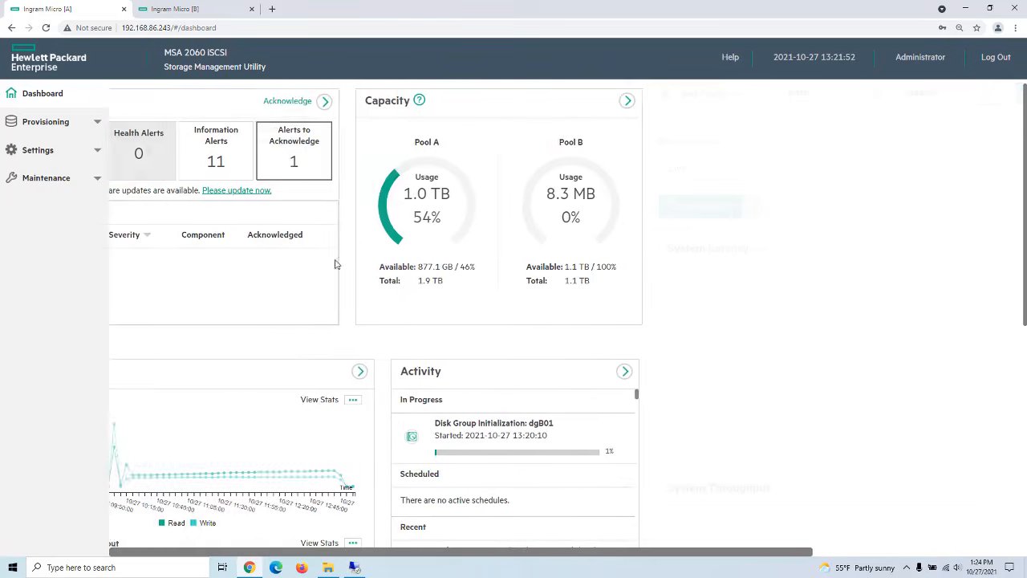
Review the dashboard's performance graphs, check the detailed in-progress, scheduled and recent activity lists, and go back to the overview
scroll(414, 355, "down", 3)
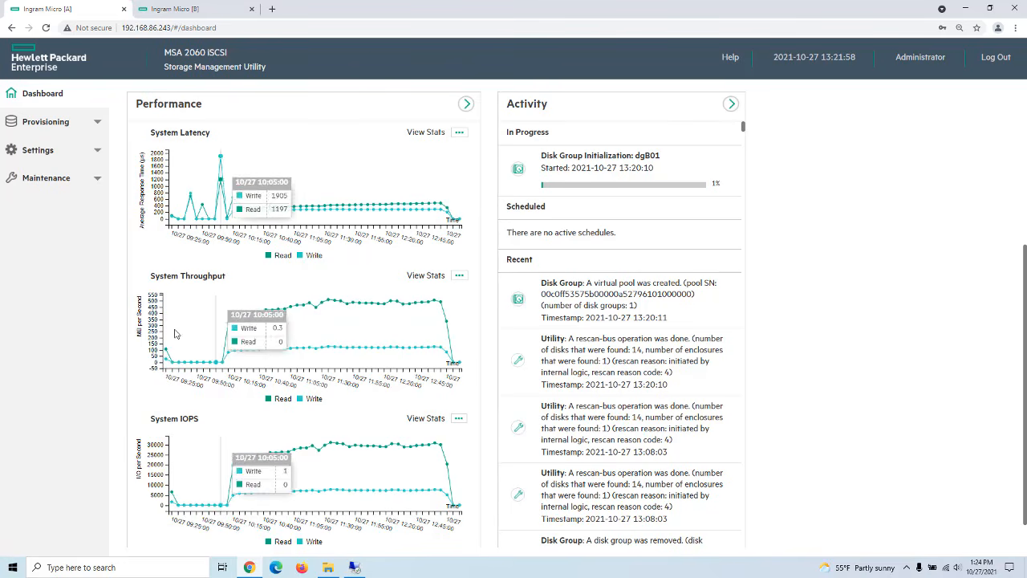
scroll(305, 355, "up", 2)
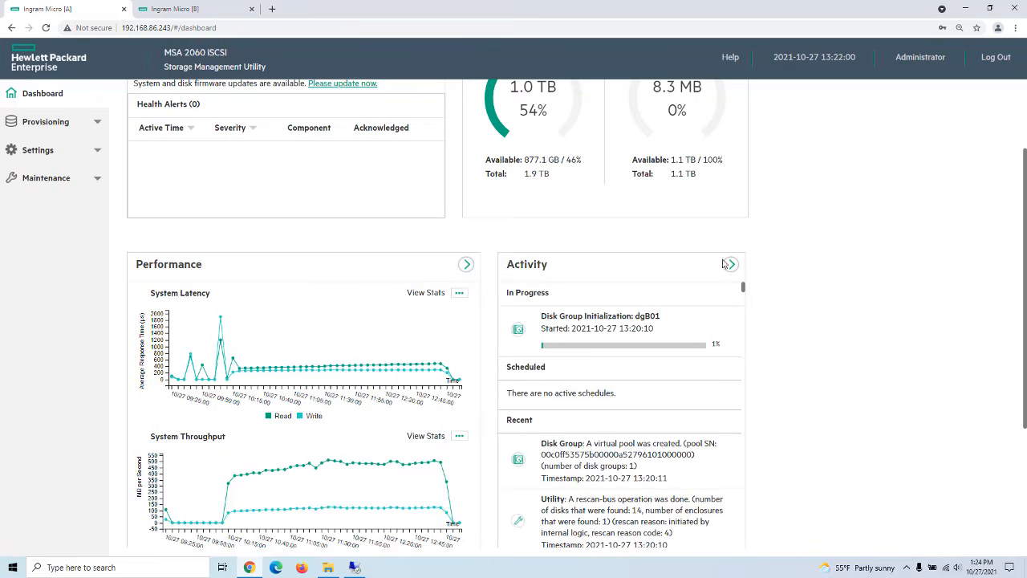
left_click(730, 264)
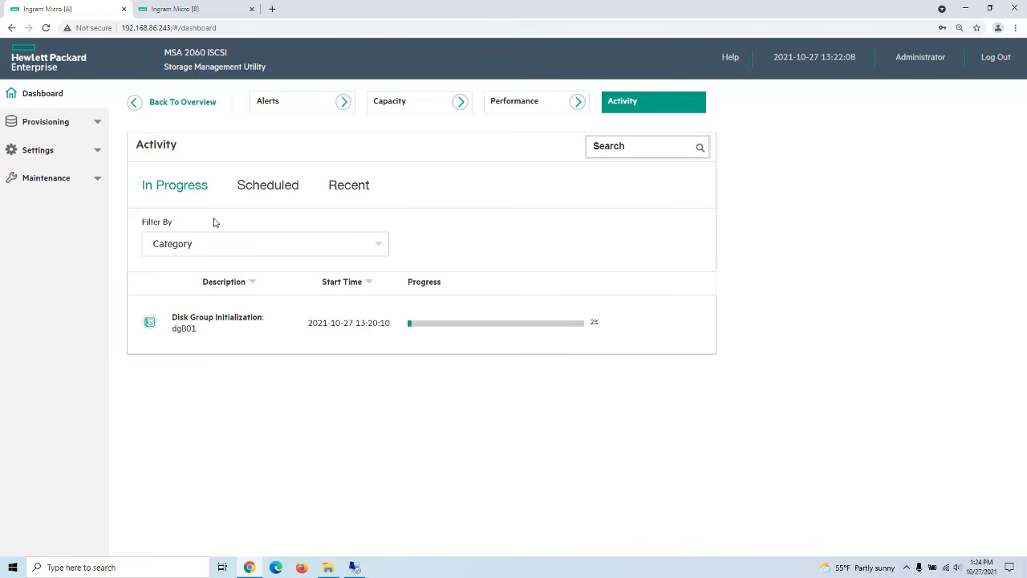
left_click(267, 186)
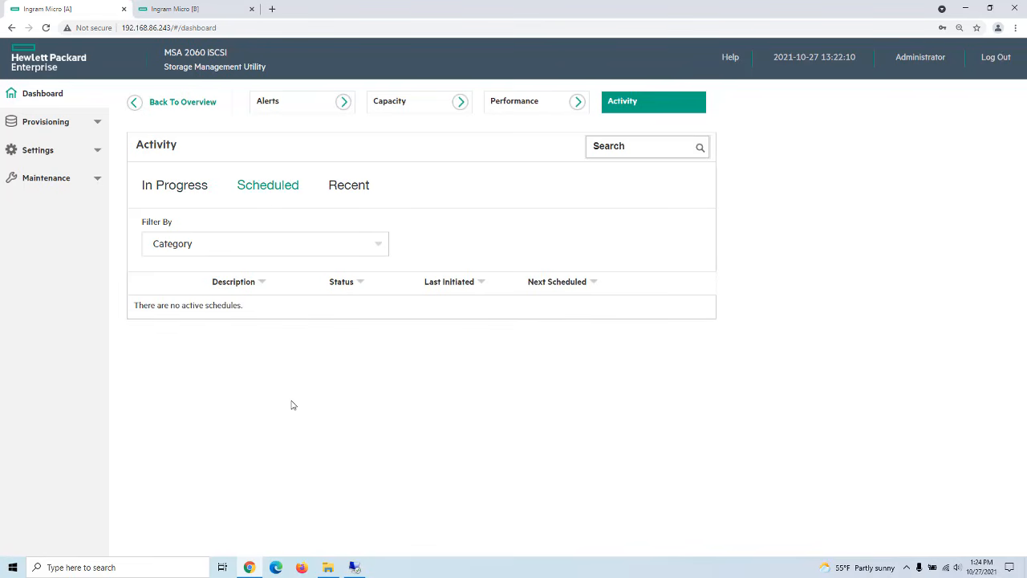
left_click(358, 188)
left_click(143, 104)
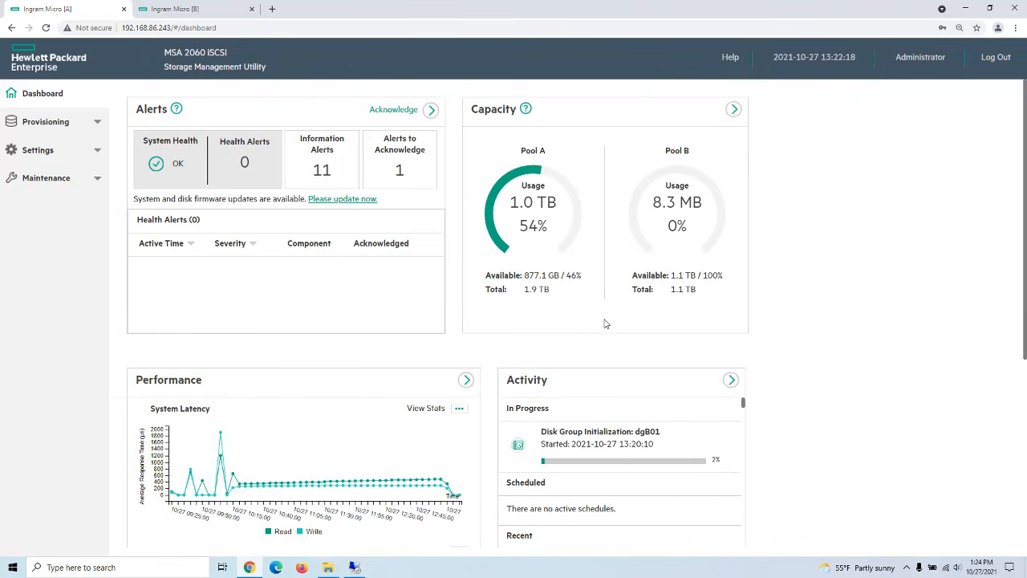
View the maintenance storage page, and examine Power Supply 2's details in the rear view of Enclosure 1 on the hardware page
left_click(95, 179)
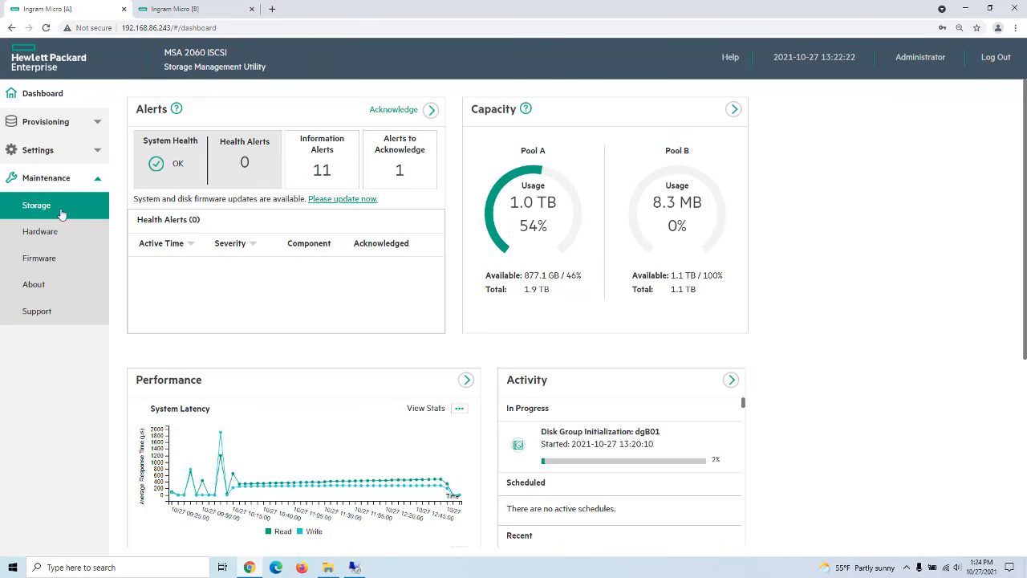
left_click(62, 207)
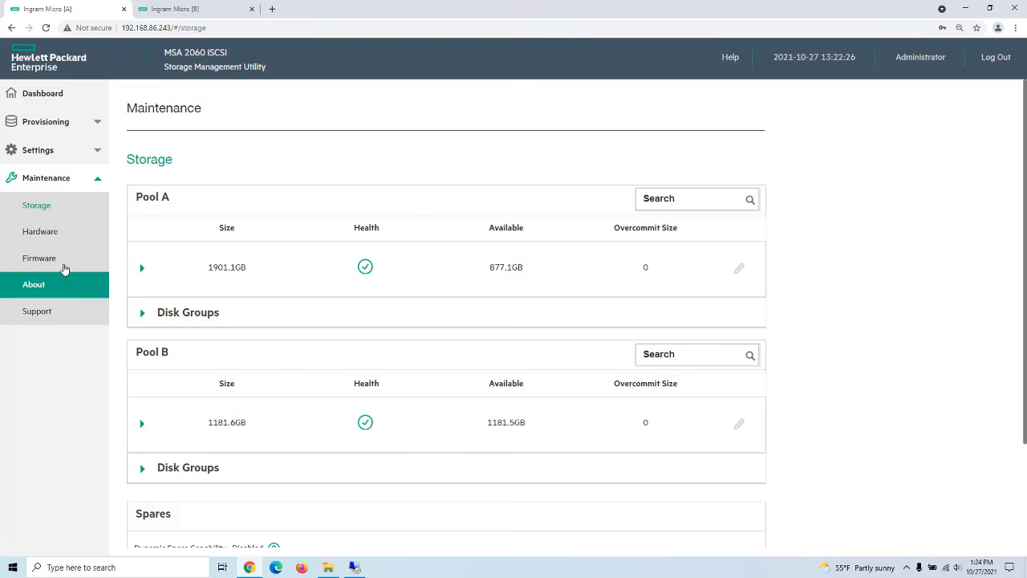
left_click(68, 237)
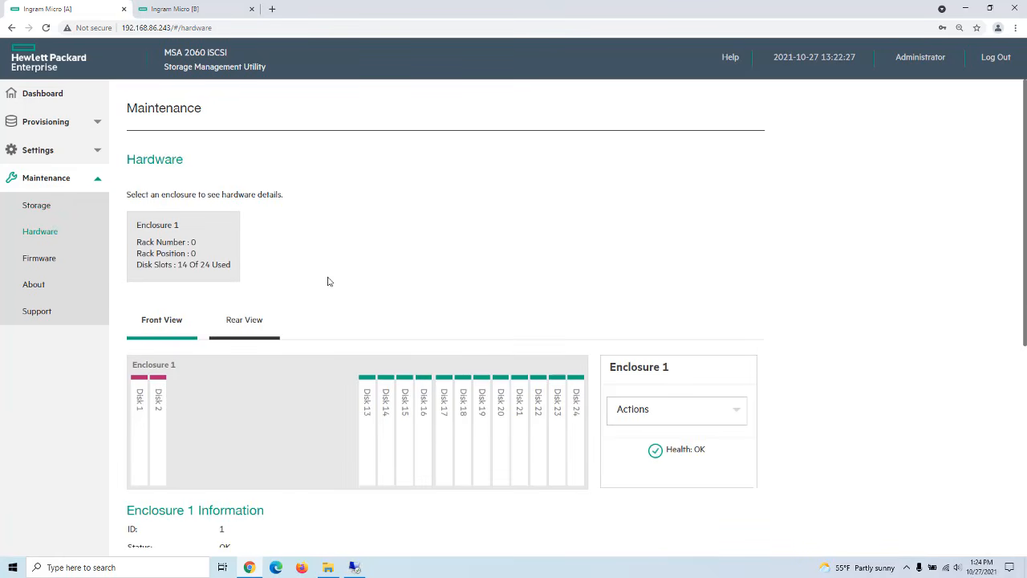
left_click(244, 320)
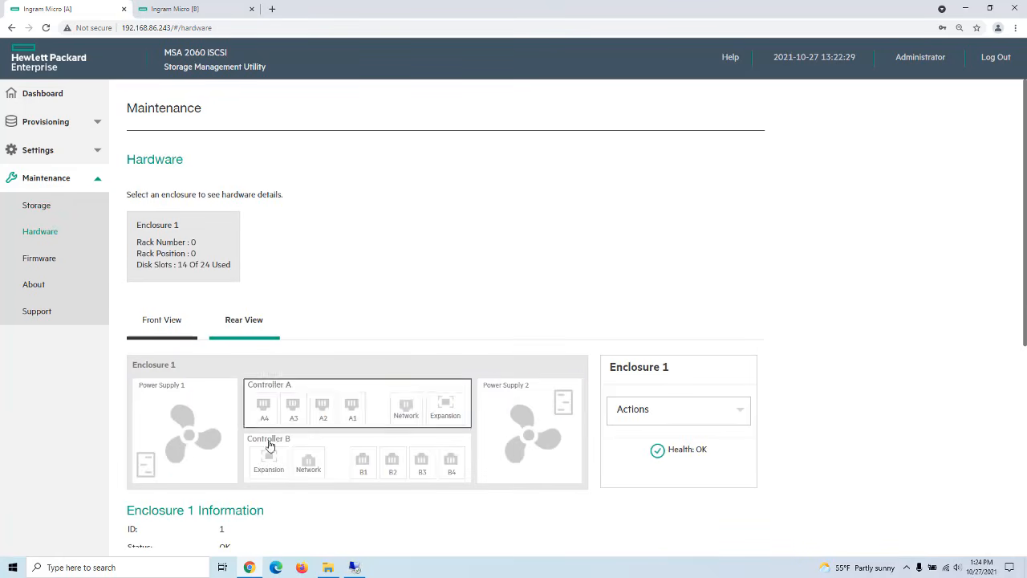
scroll(419, 530, "down", 1)
left_click(482, 367)
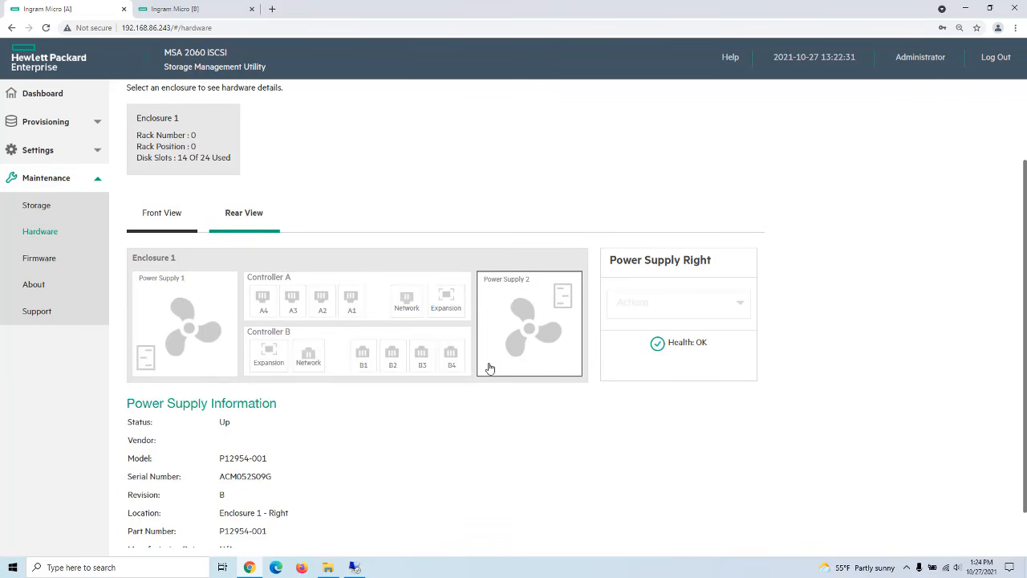
scroll(438, 464, "down", 1)
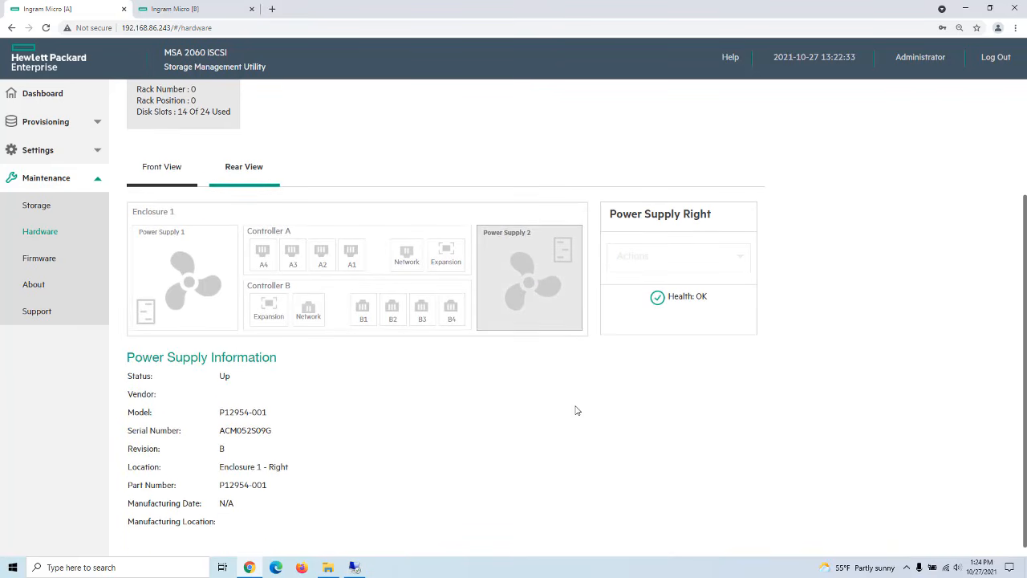
Examine the system firmware page, including the controllers' current bundles, available updates and installed firmware versions
left_click(42, 262)
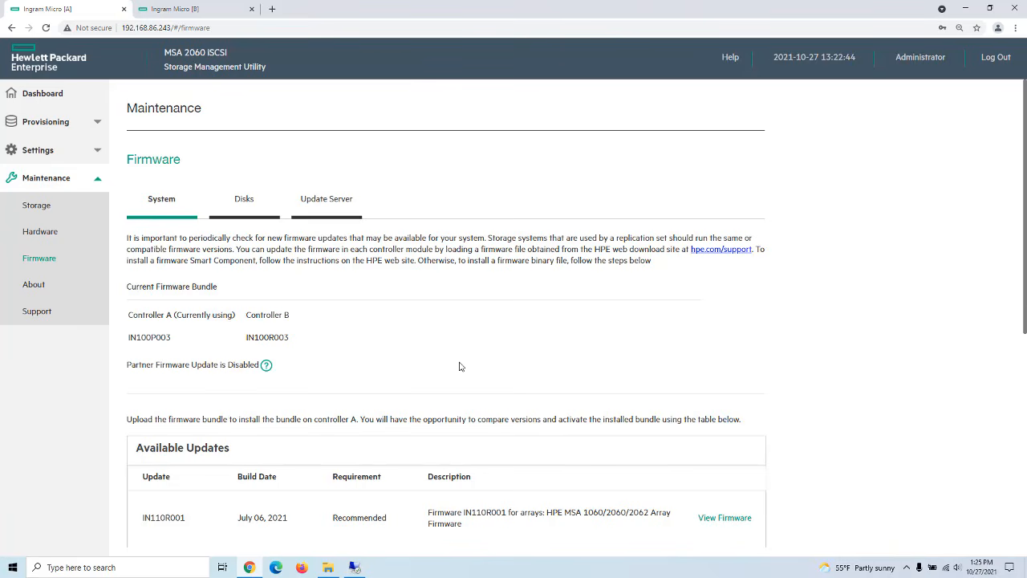
scroll(566, 379, "down", 2)
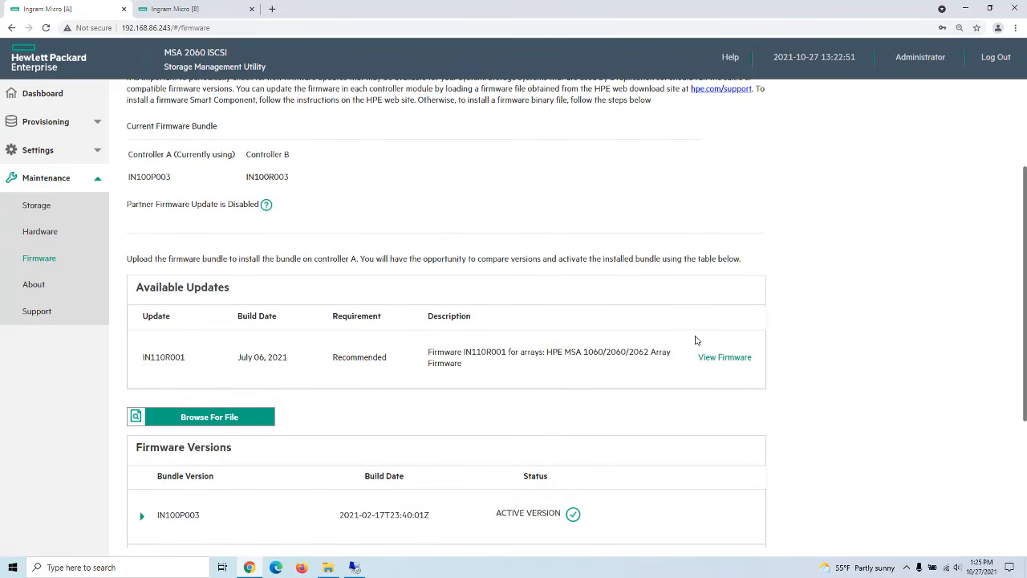
scroll(697, 466, "down", 1)
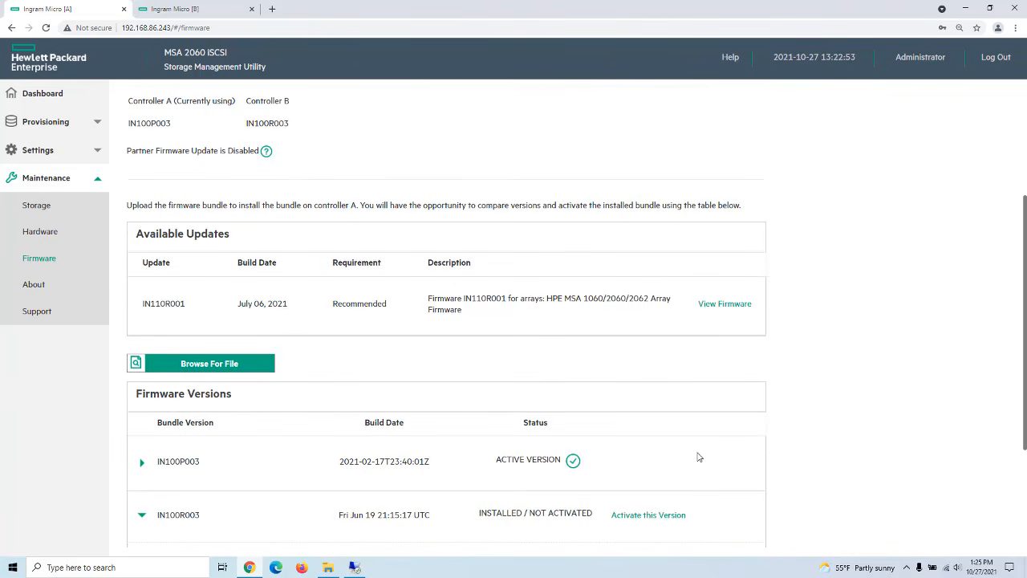
scroll(729, 412, "down", 2)
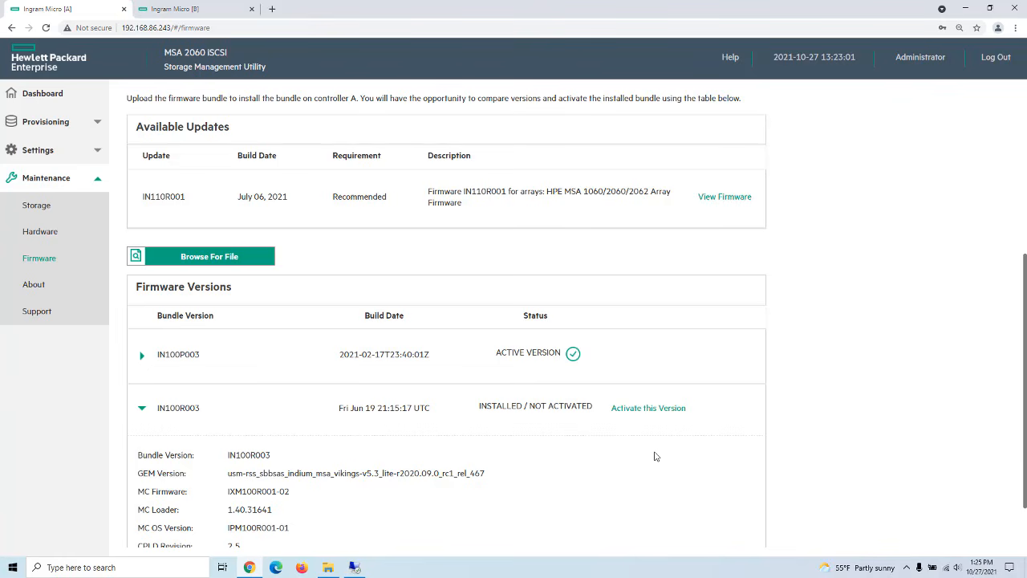
scroll(673, 447, "up", 5)
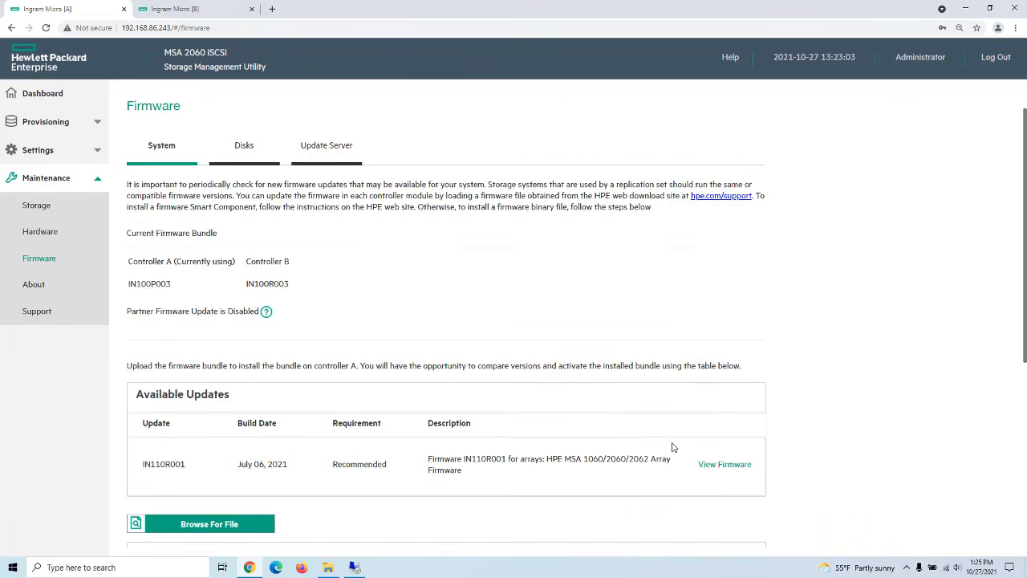
Review the available disk firmware updates and the update server's general information and resource URL
left_click(243, 199)
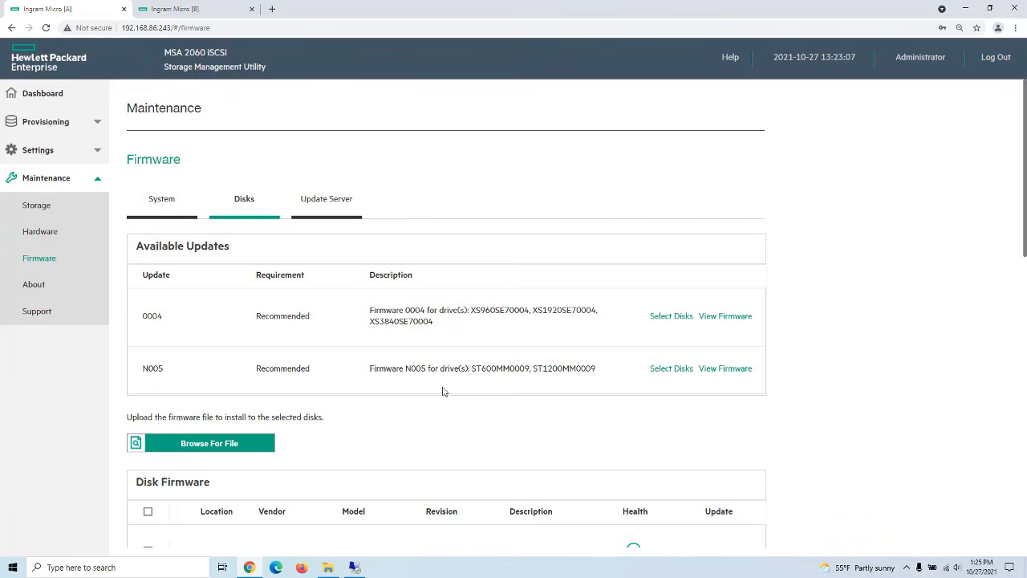
left_click(322, 206)
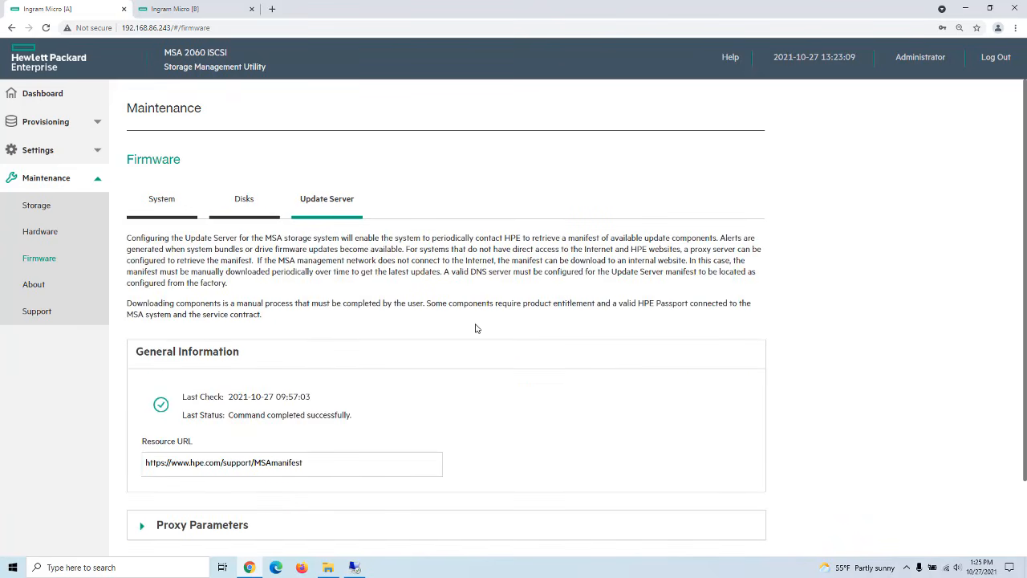
scroll(475, 328, "down", 1)
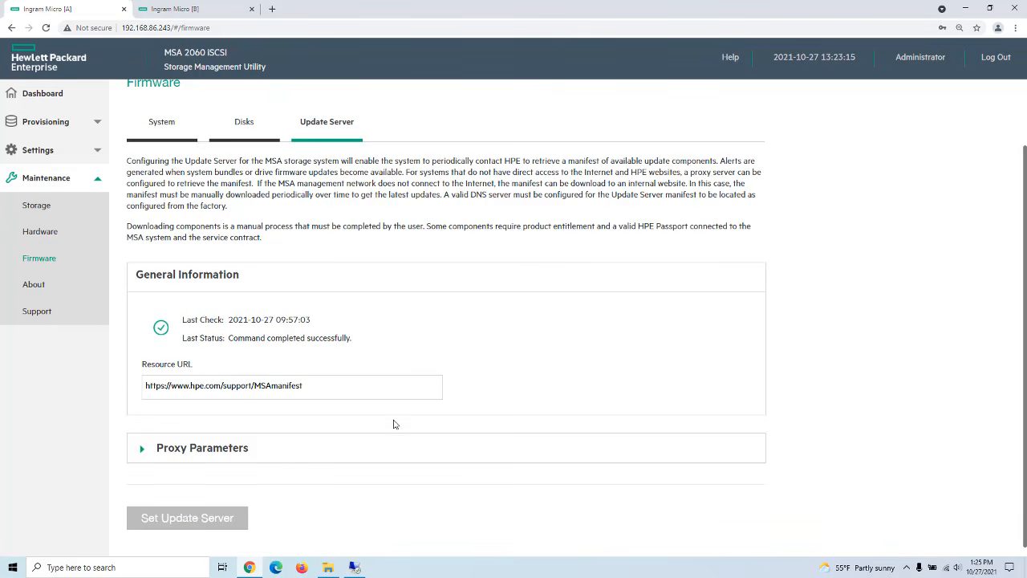
scroll(393, 424, "up", 1)
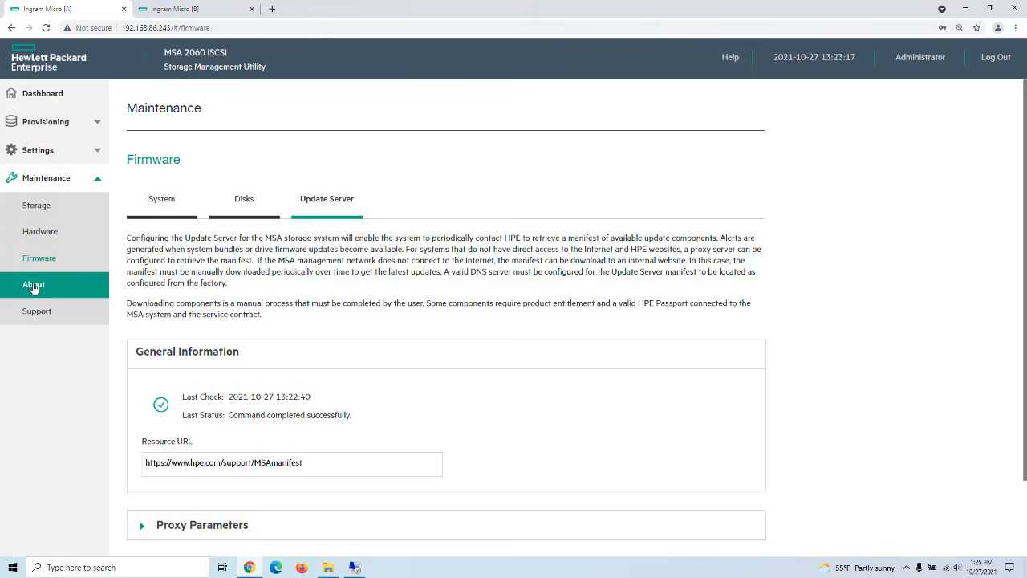
Open the maintenance About page and read the general system information
left_click(33, 285)
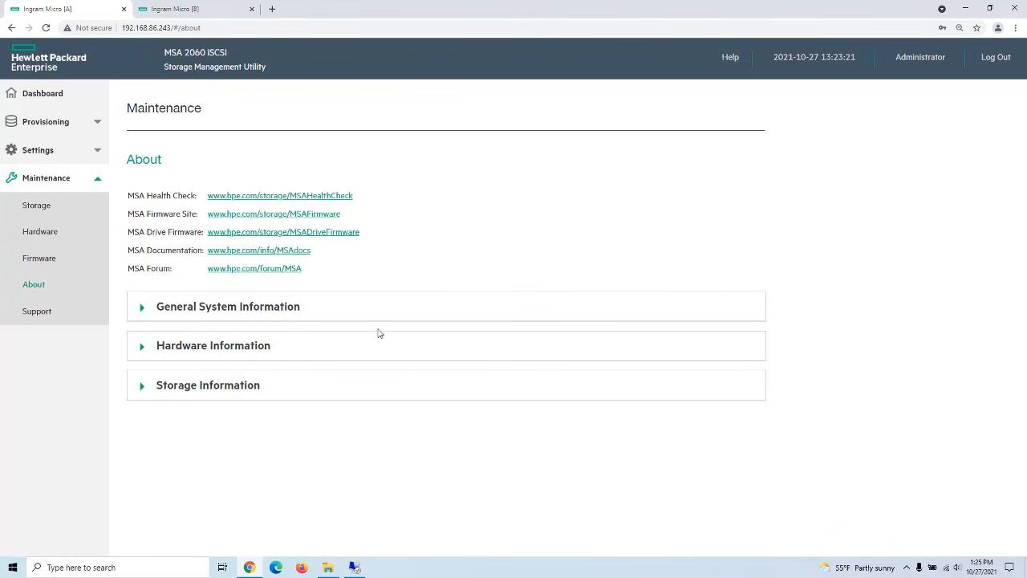
left_click(142, 311)
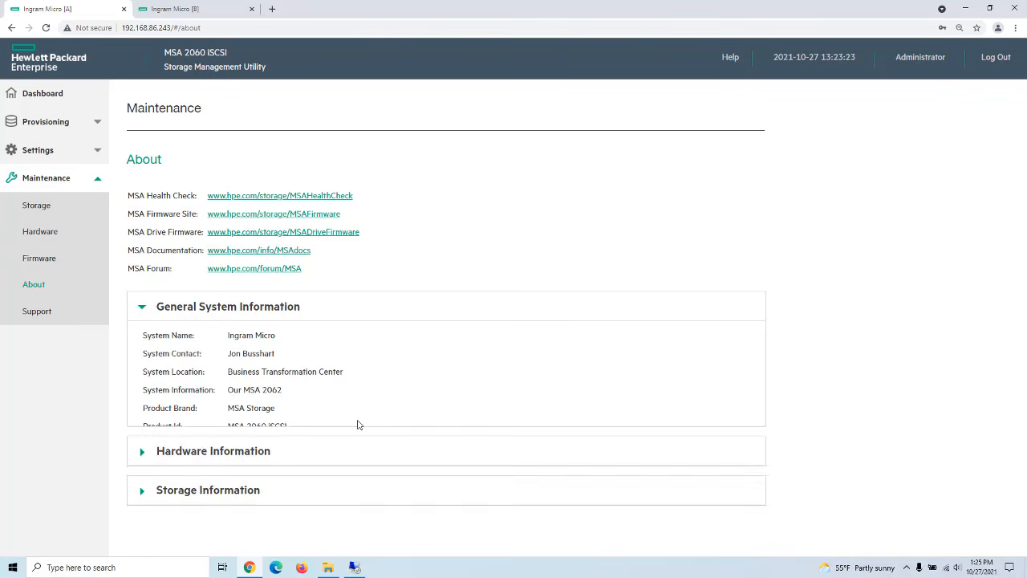
scroll(402, 453, "down", 1)
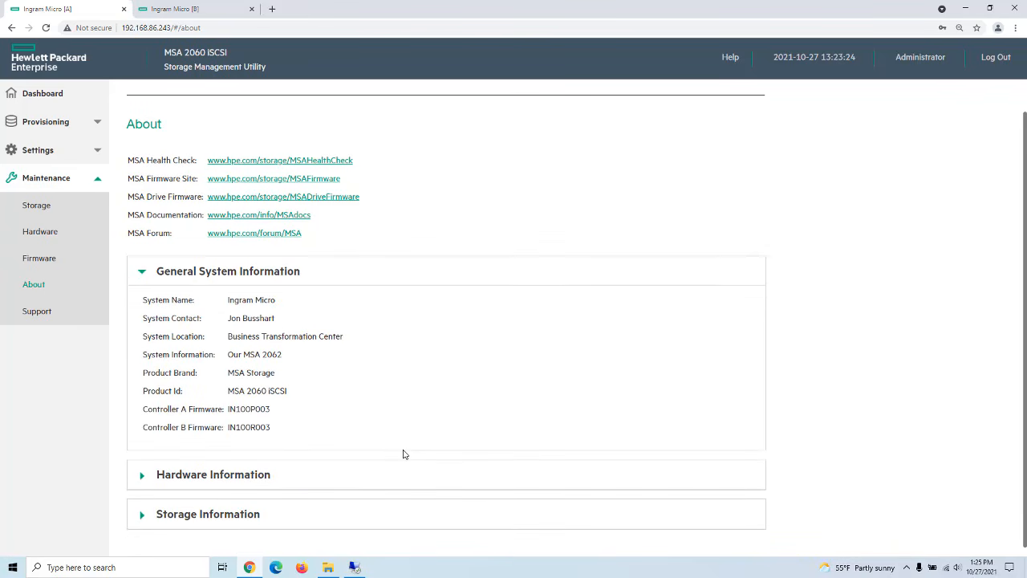
Collapse the general system information, and examine Enclosure 1's hardware component details and the storage information for both pools
left_click(142, 476)
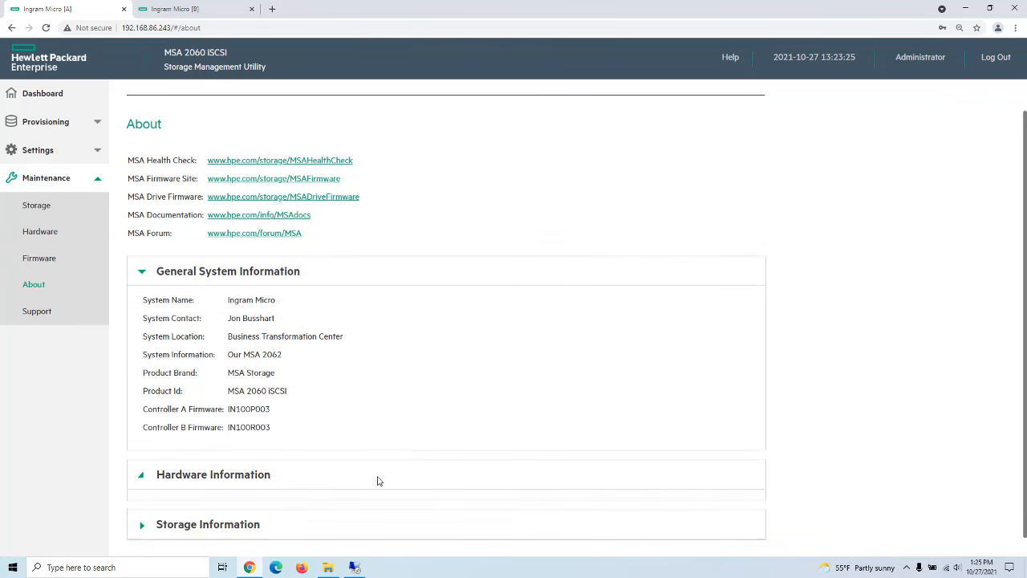
left_click(142, 271)
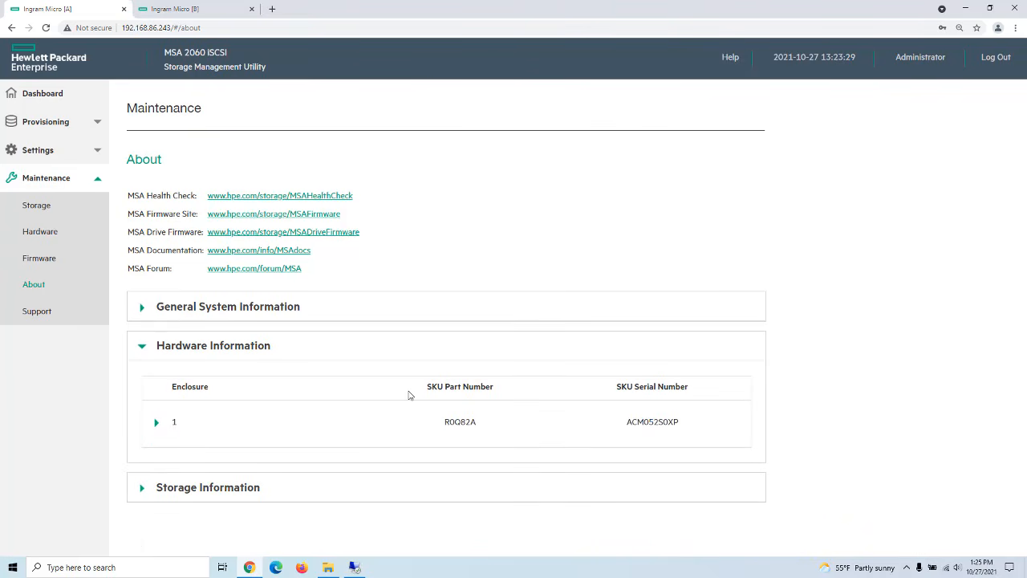
left_click(157, 423)
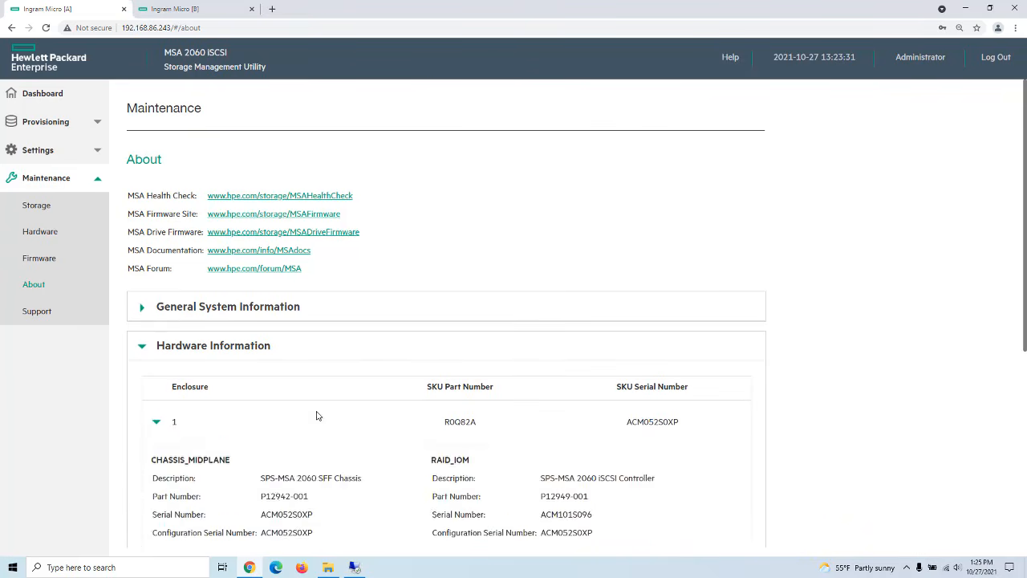
scroll(321, 417, "down", 4)
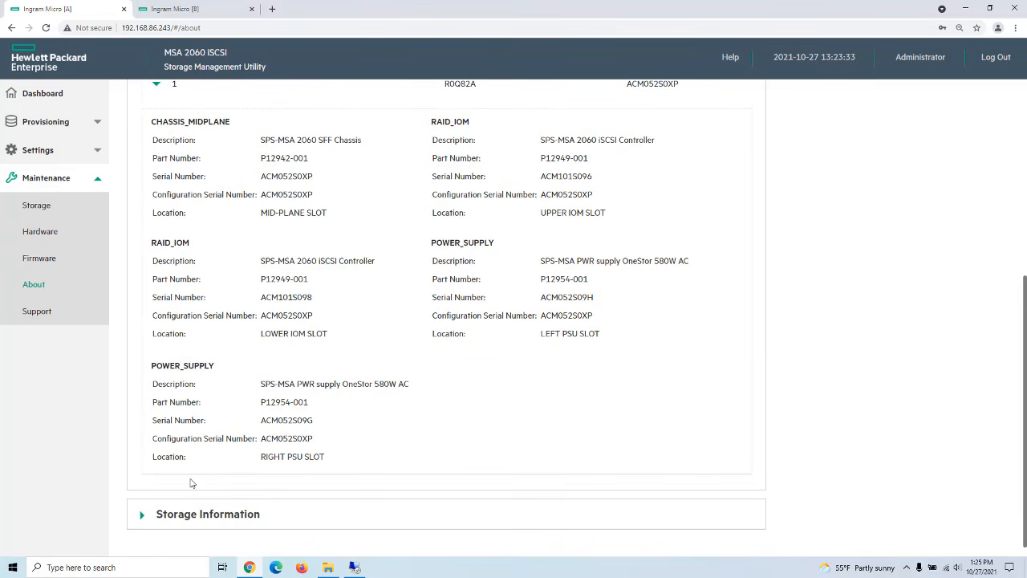
left_click(141, 515)
scroll(447, 487, "down", 2)
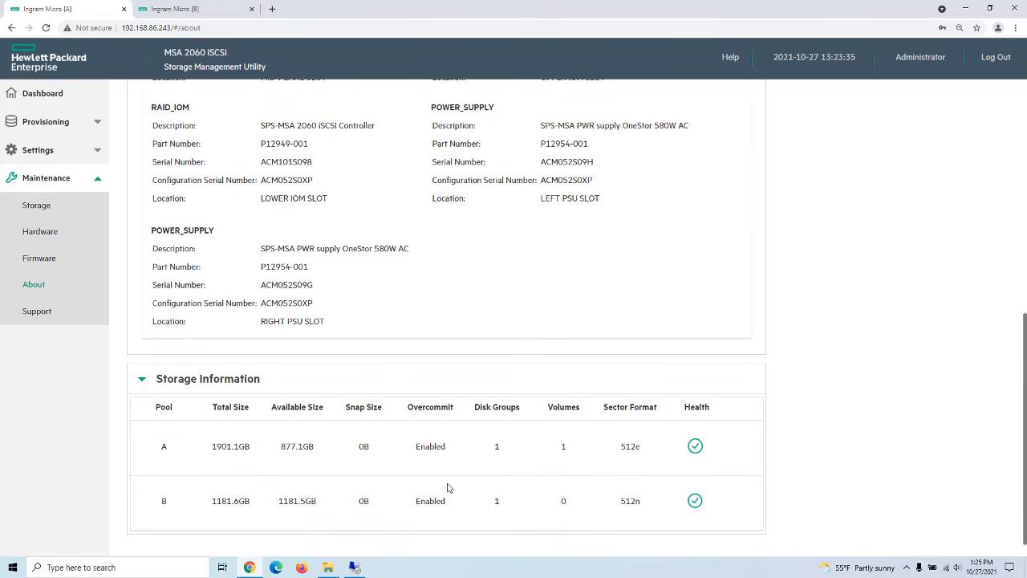
Open the maintenance support page and review its log collection form, licensing details and event history
left_click(39, 312)
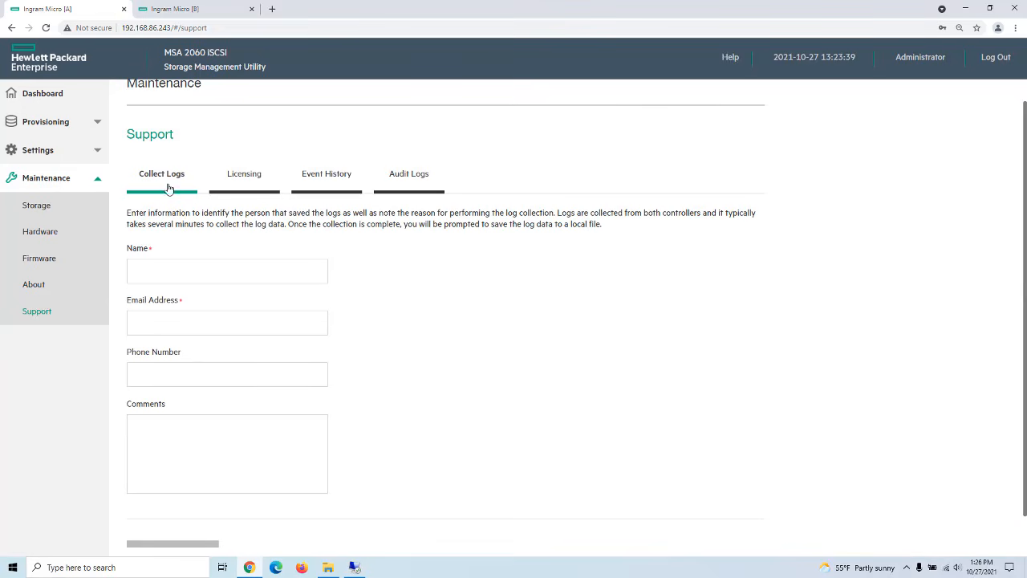
left_click(243, 178)
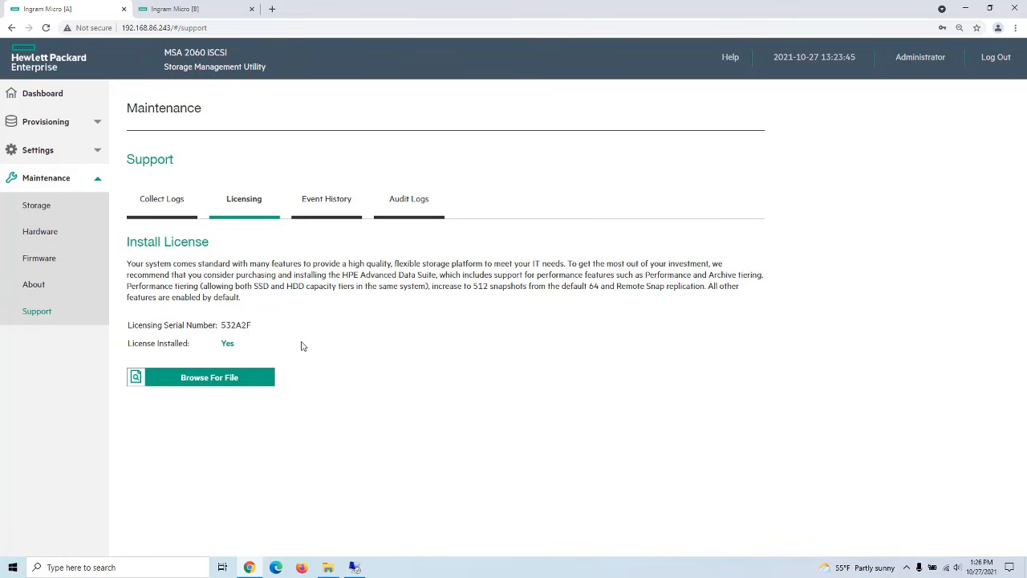
left_click(347, 213)
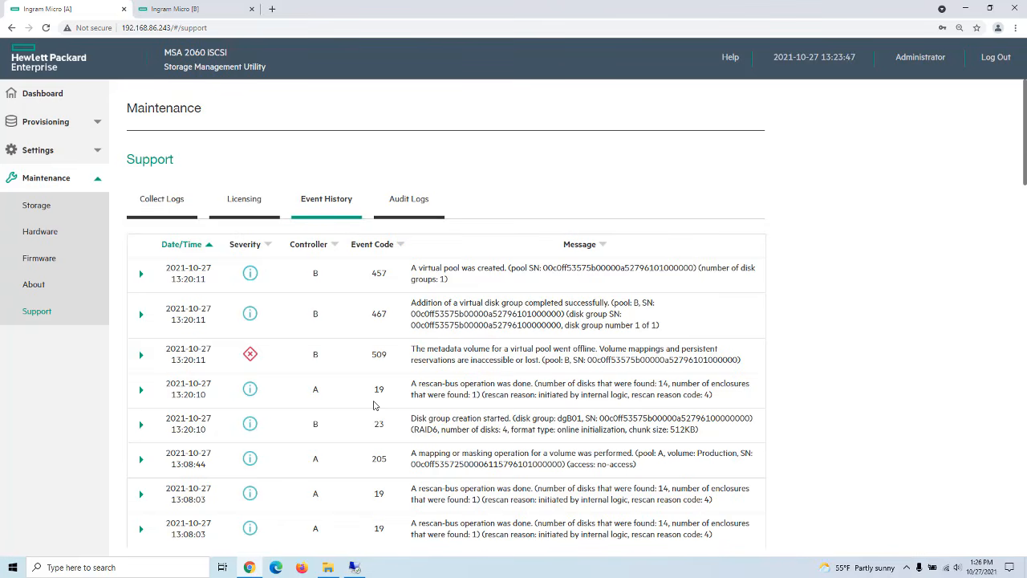
View Controller A's audit logs, and review both controllers' IPv4, IPv6 and DNS network settings
left_click(419, 201)
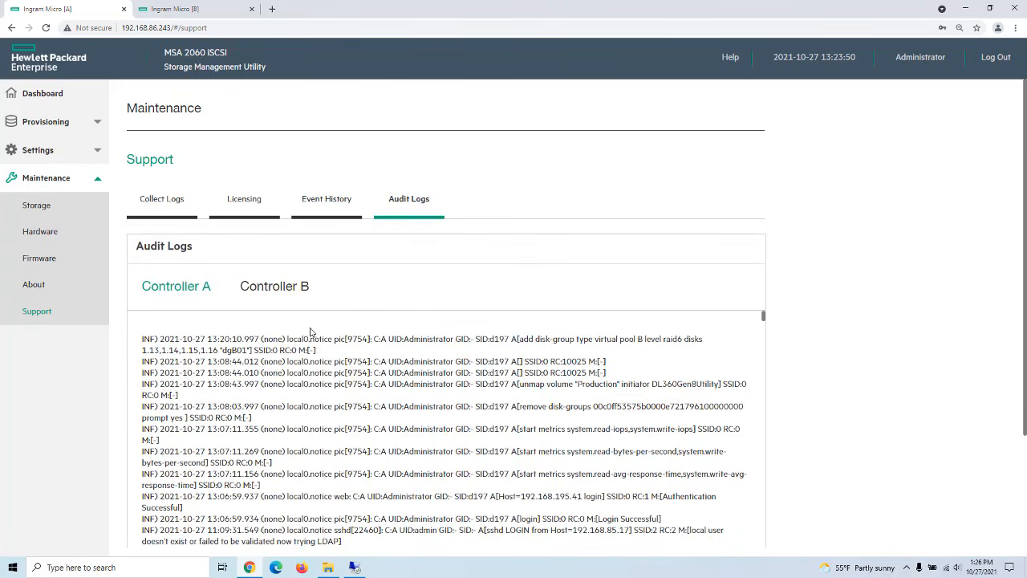
left_click(40, 153)
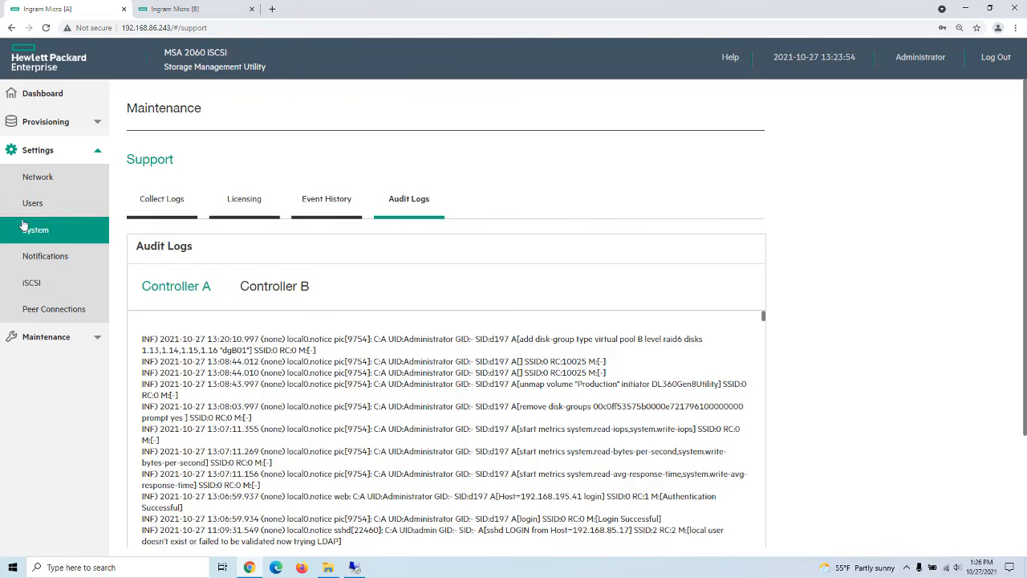
left_click(38, 178)
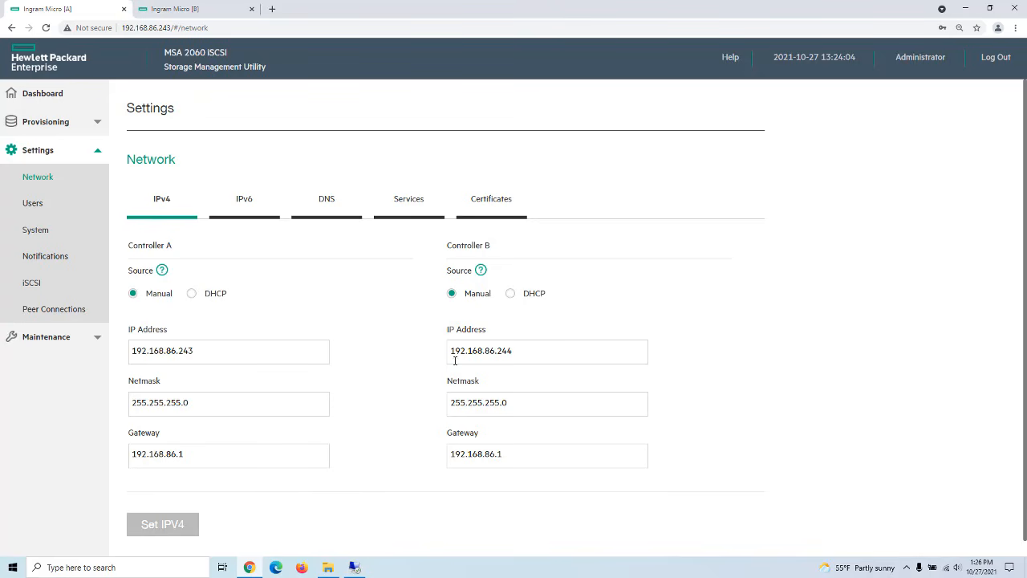
left_click(244, 202)
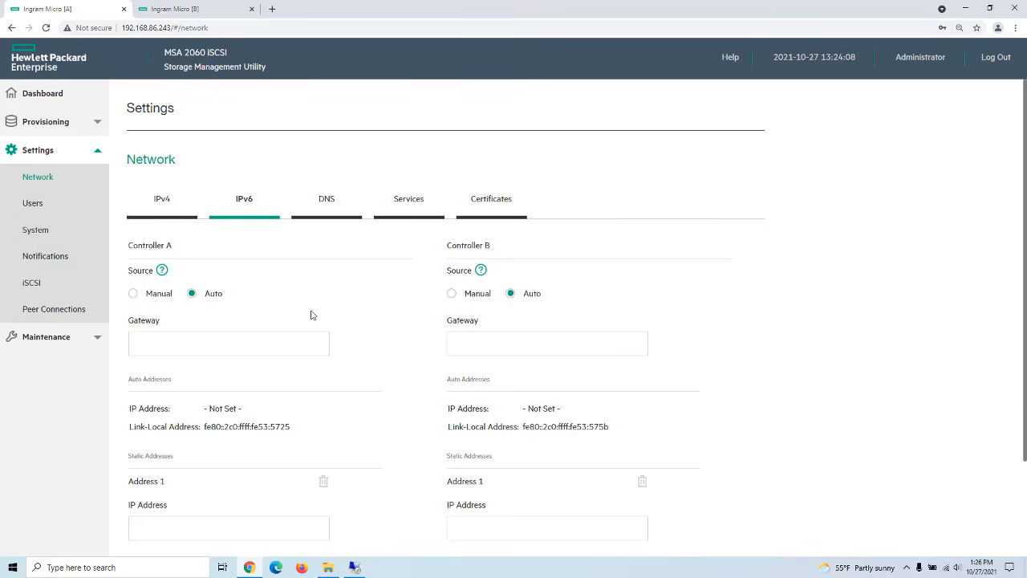
left_click(330, 199)
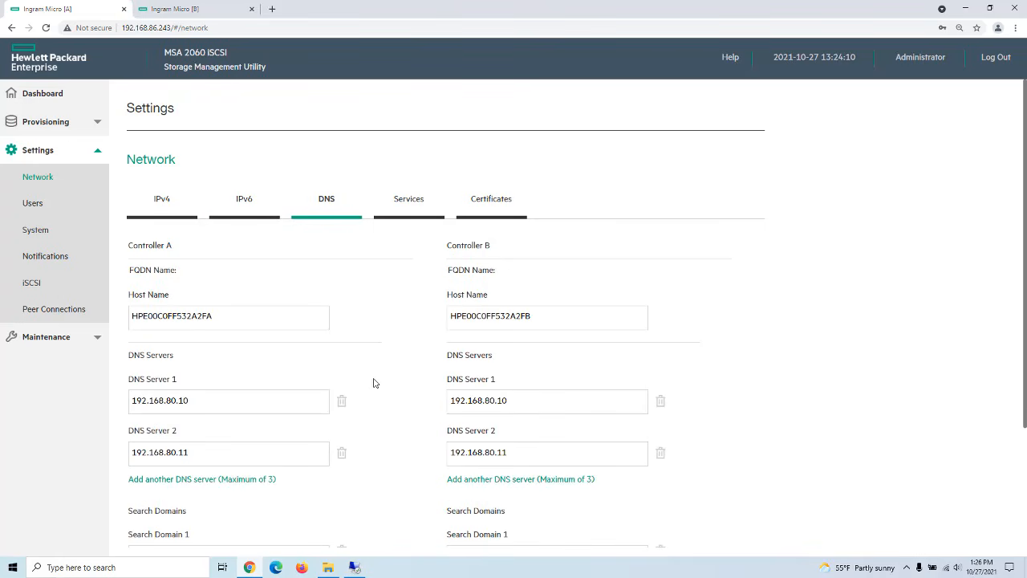
Review the network services settings, from web and command-line access through file transfer to SMI-S and other interfaces
left_click(408, 201)
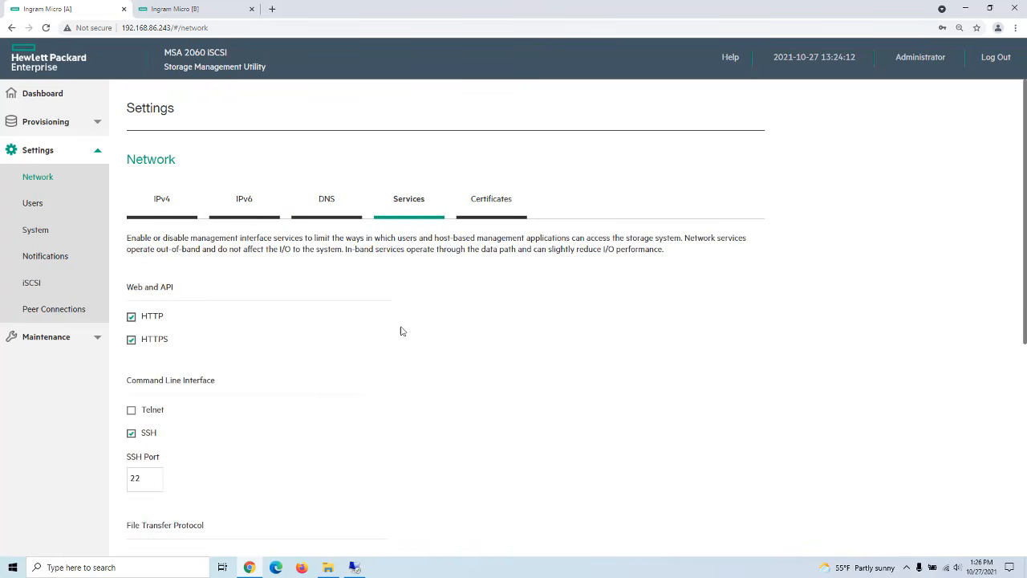
scroll(350, 405, "down", 2)
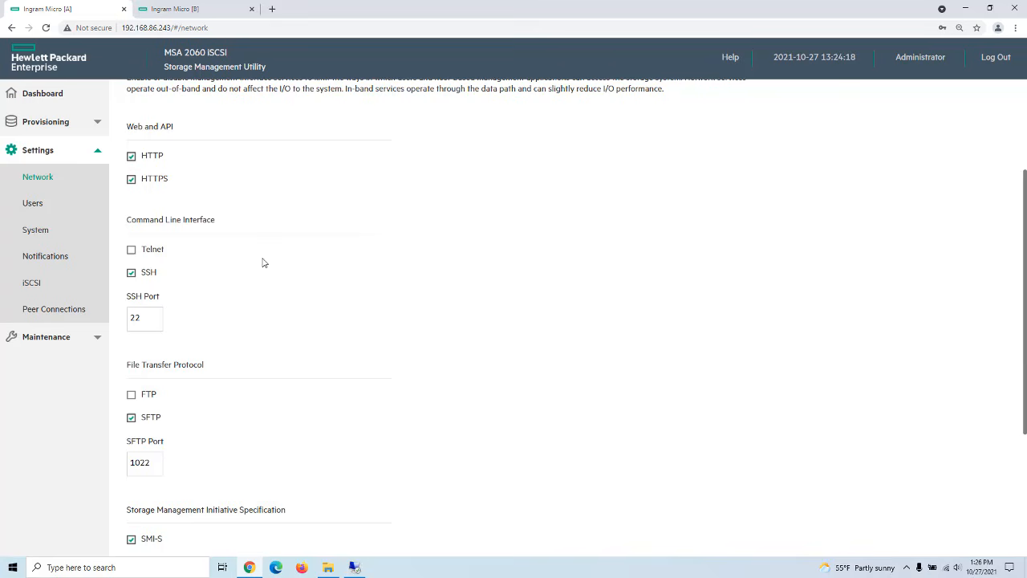
scroll(259, 294, "down", 1)
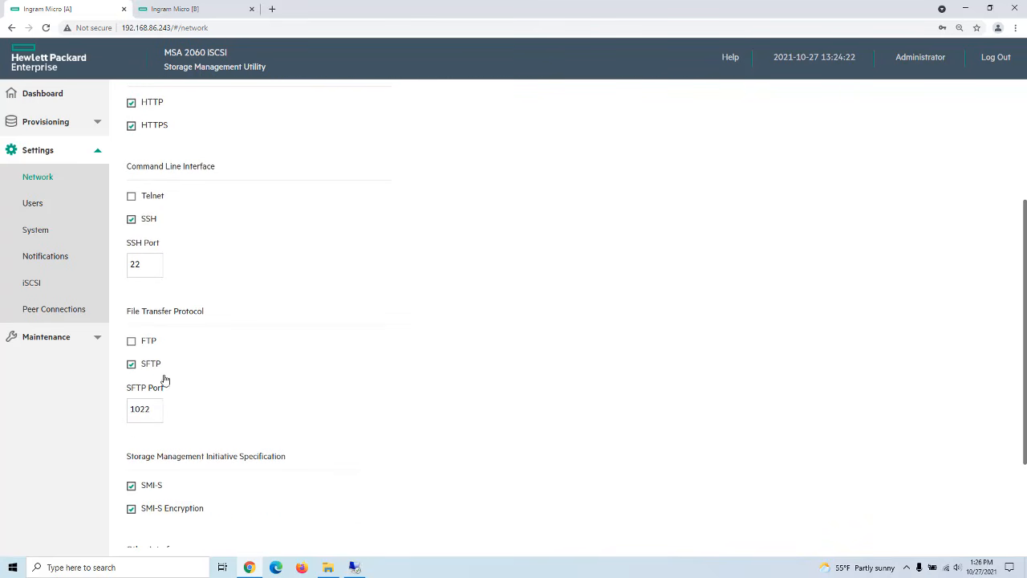
scroll(321, 405, "down", 2)
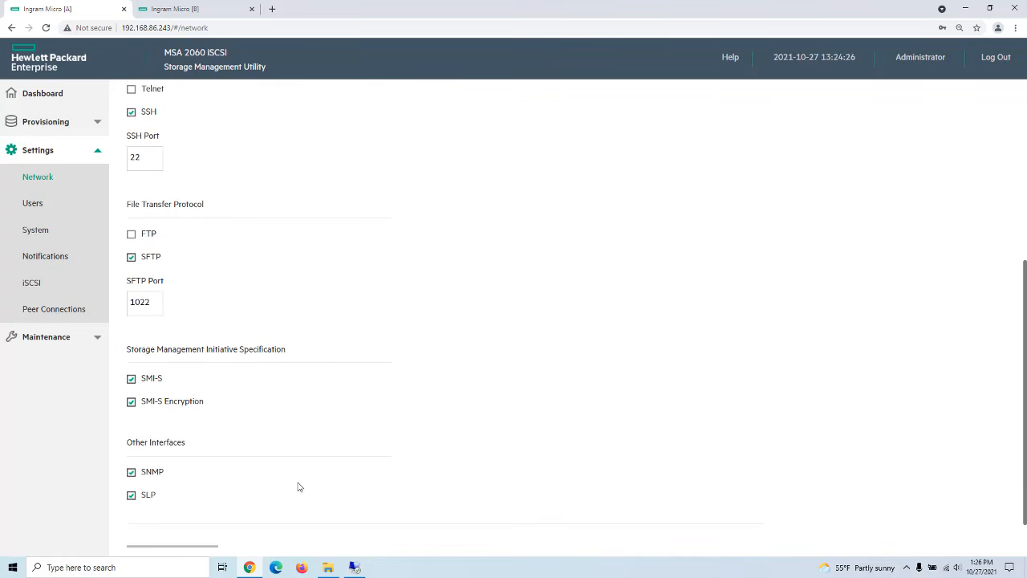
scroll(526, 444, "up", 4)
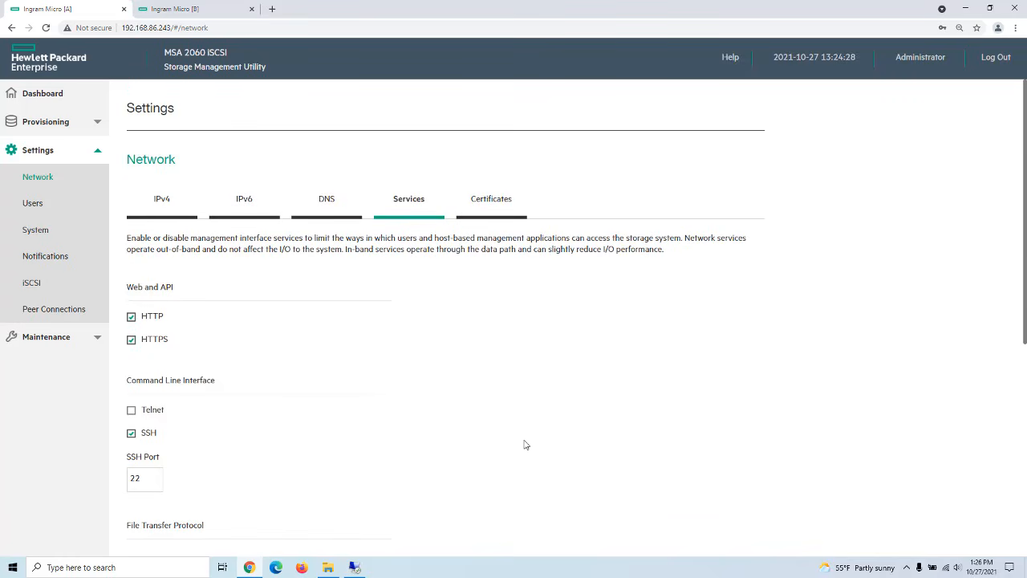
Examine Controller A's certificate information in the network settings
left_click(473, 207)
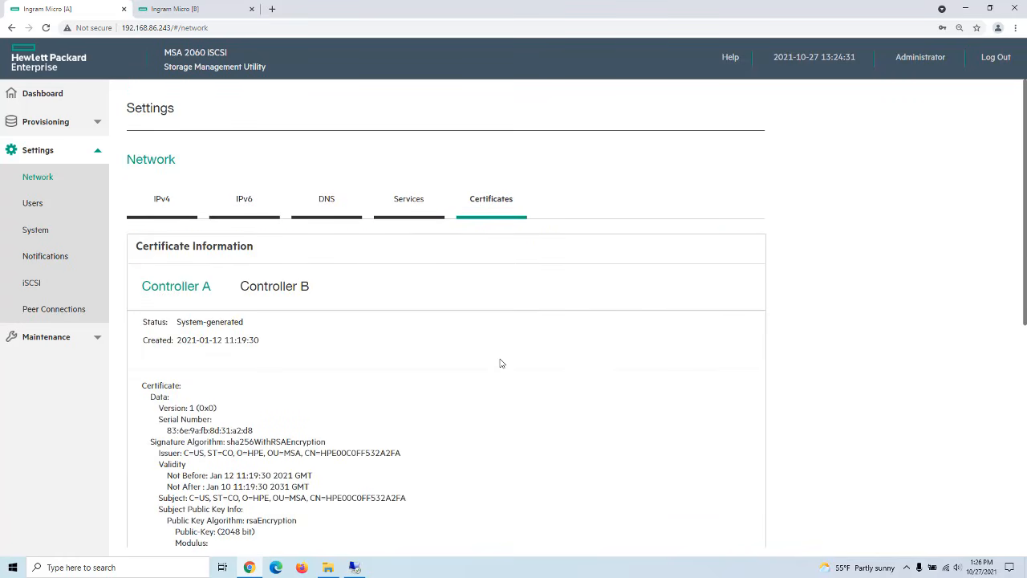
scroll(504, 366, "down", 2)
scroll(504, 365, "up", 2)
Review the user settings, including the local users, the new local user form, LDAP configuration and SNMPv3 users
left_click(34, 202)
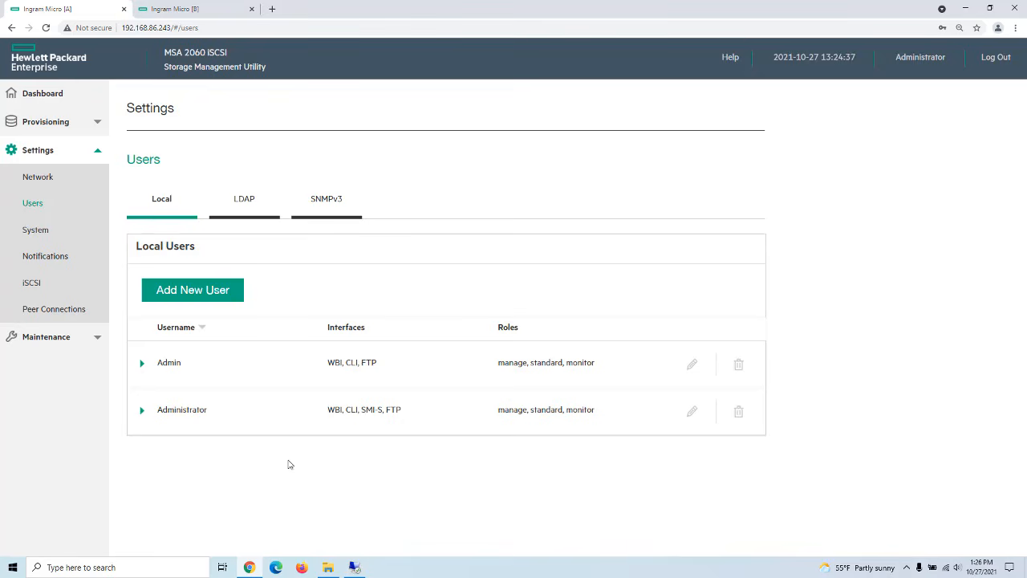
left_click(208, 294)
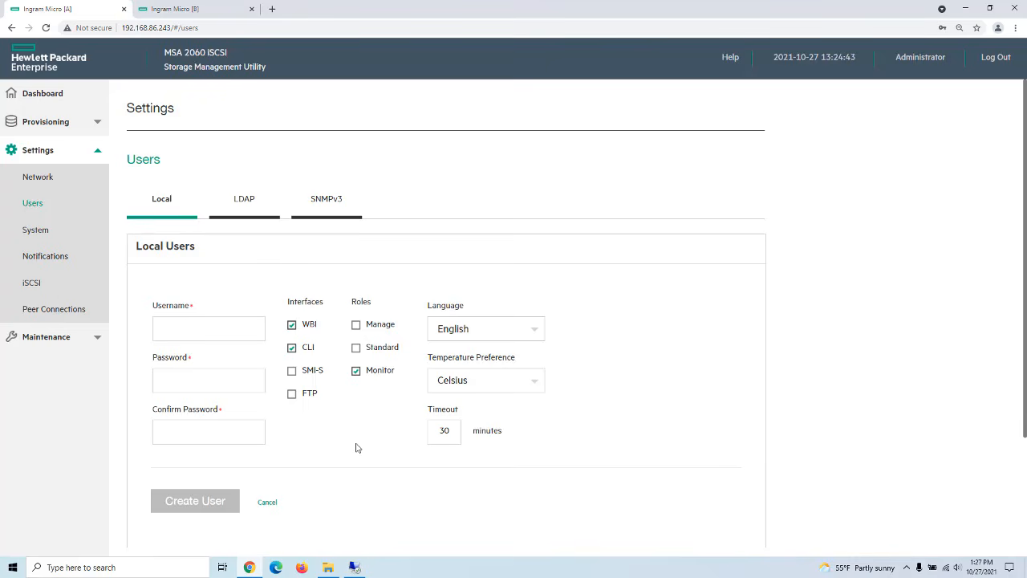
left_click(244, 205)
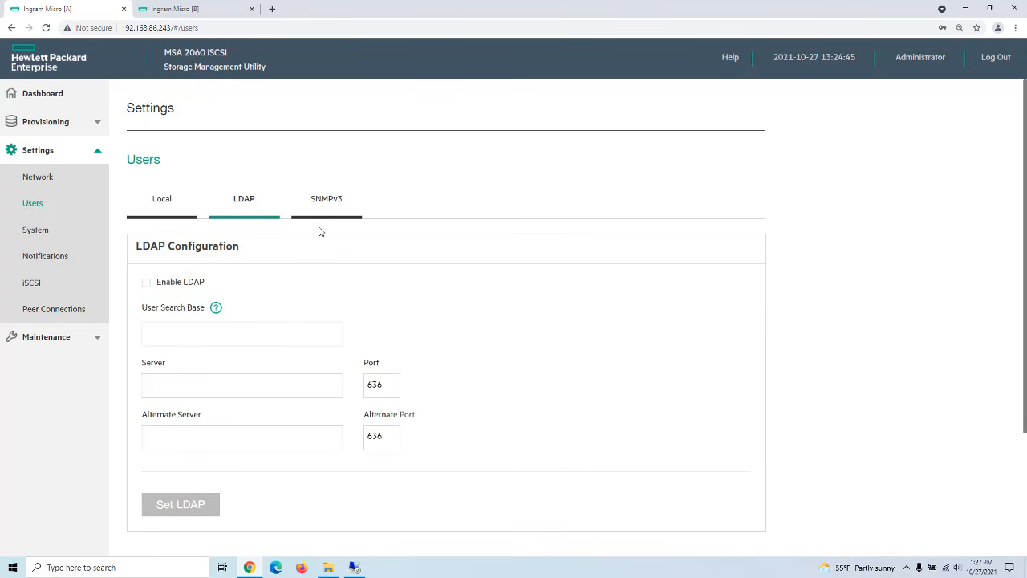
left_click(338, 209)
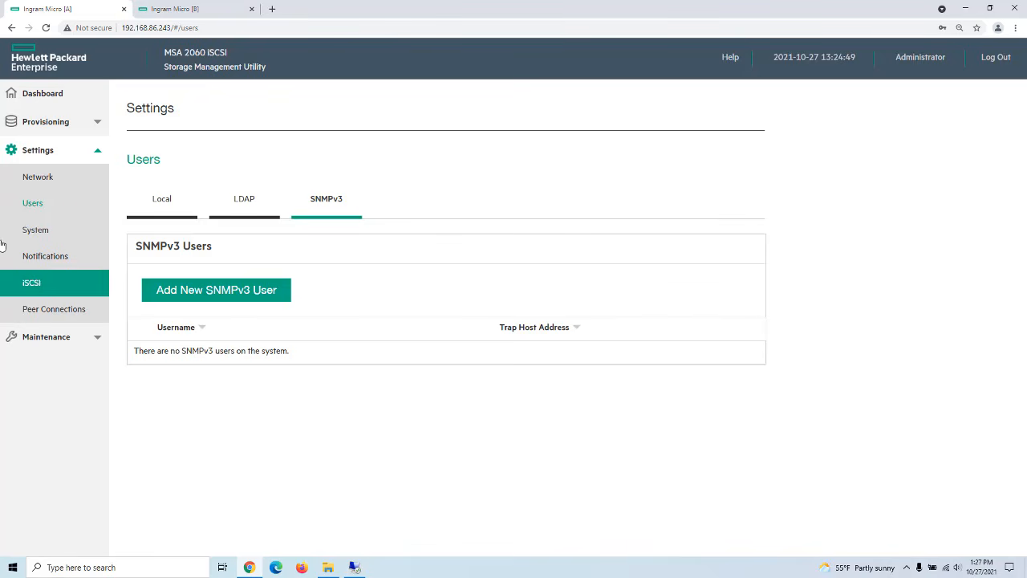
Review the system settings for identification, date and time, and full disk encryption security
left_click(36, 230)
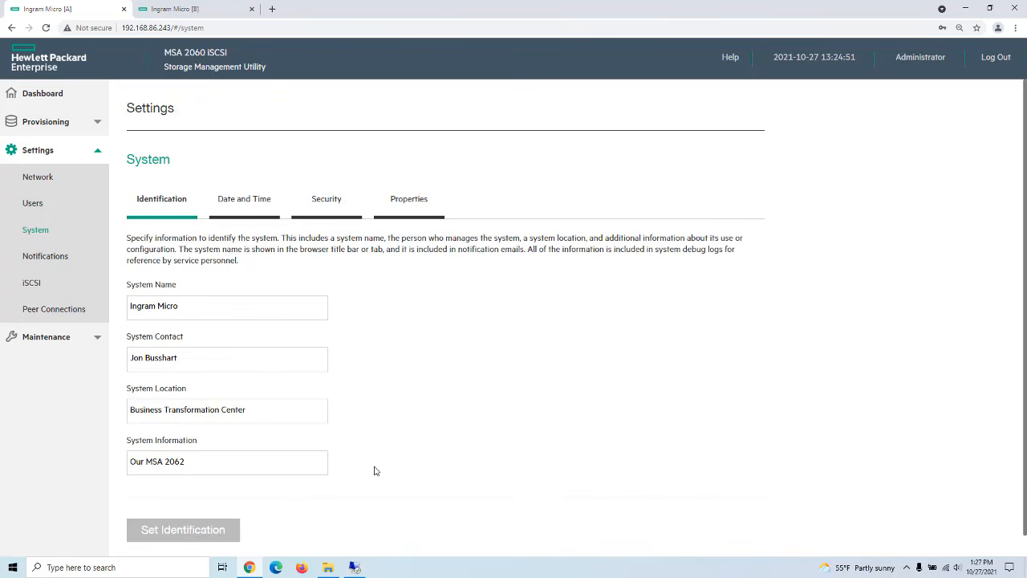
scroll(374, 471, "down", 1)
left_click(242, 187)
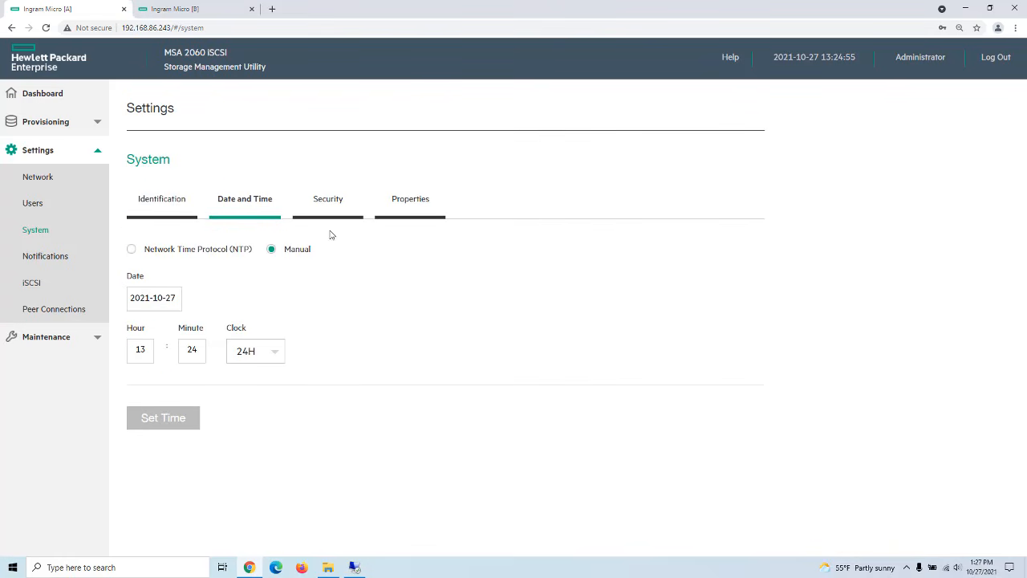
left_click(327, 201)
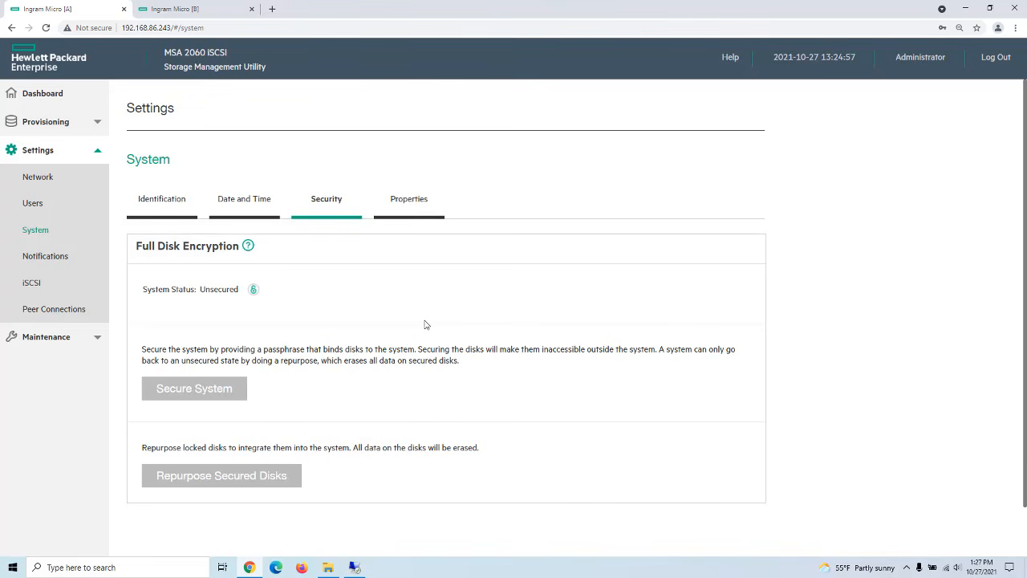
Expand the cache properties in the system settings, examine their options and collapse them again
left_click(421, 201)
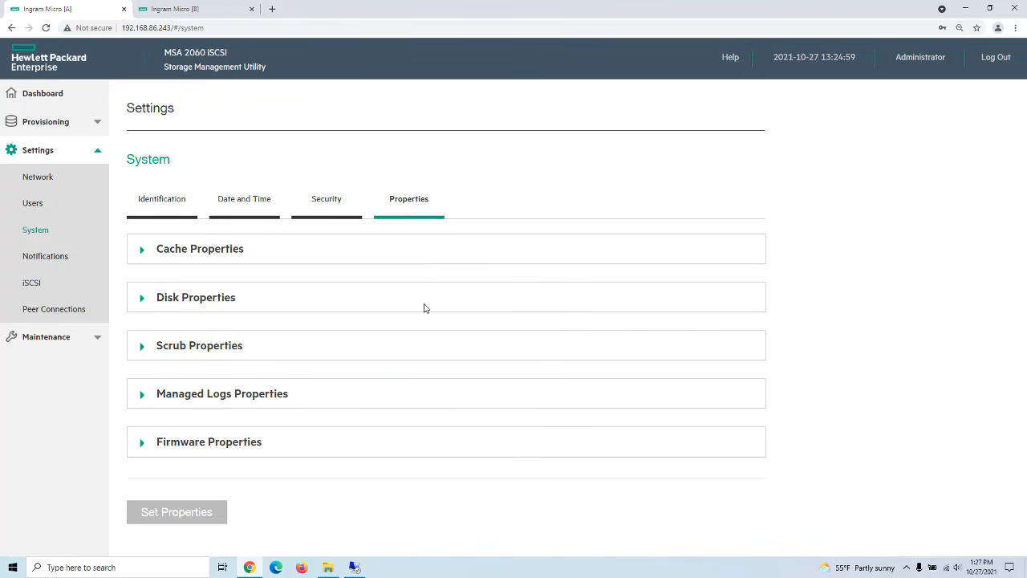
left_click(142, 251)
scroll(401, 394, "down", 2)
scroll(415, 396, "down", 2)
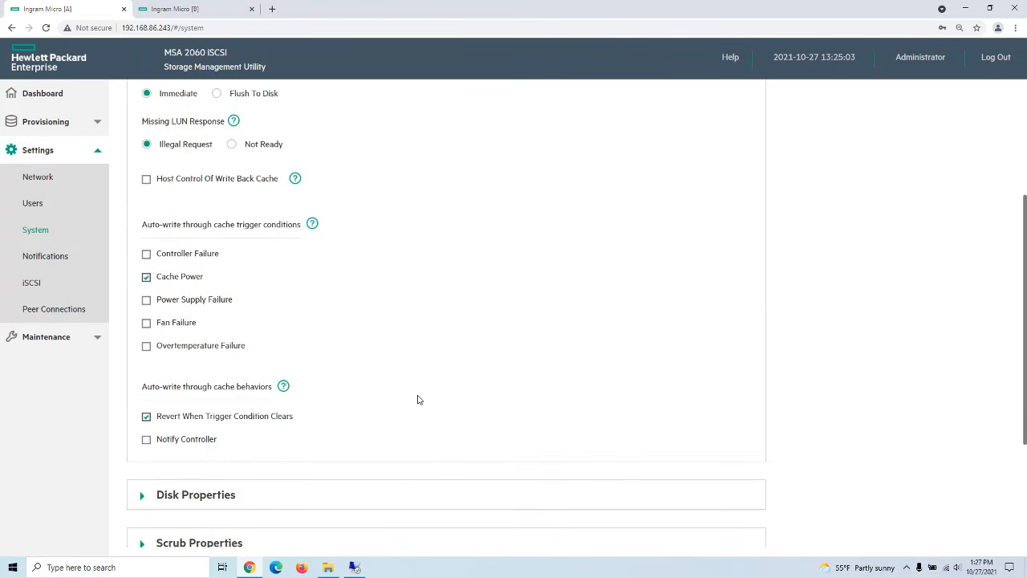
scroll(418, 397, "up", 4)
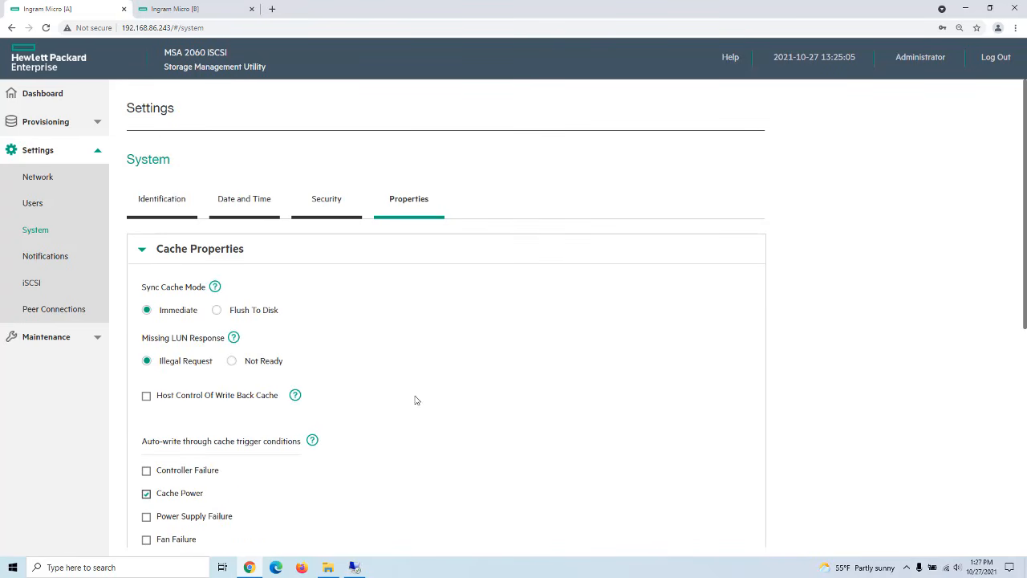
left_click(145, 251)
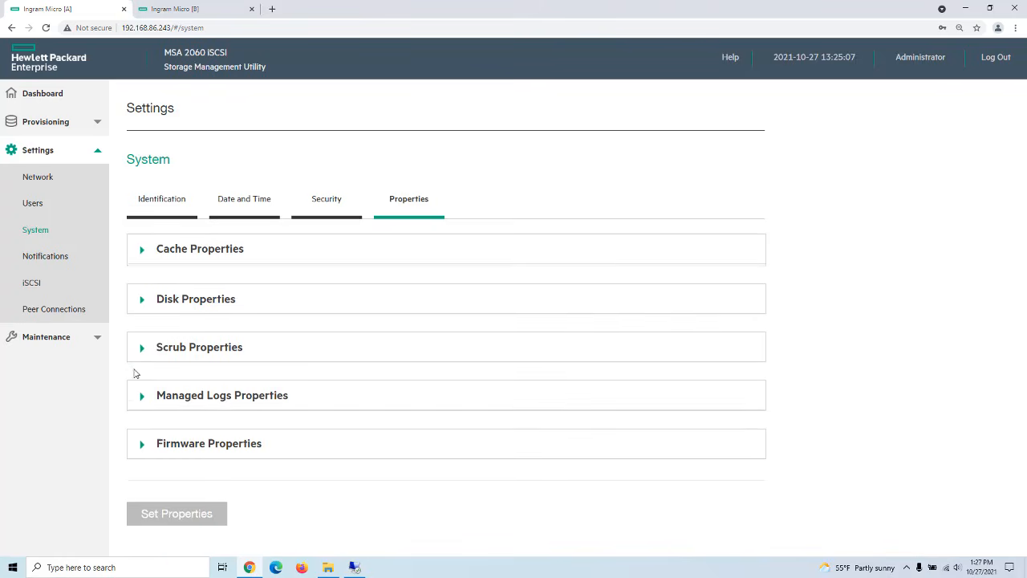
Expand the disk properties in the system settings, examine their options and collapse them again
left_click(142, 302)
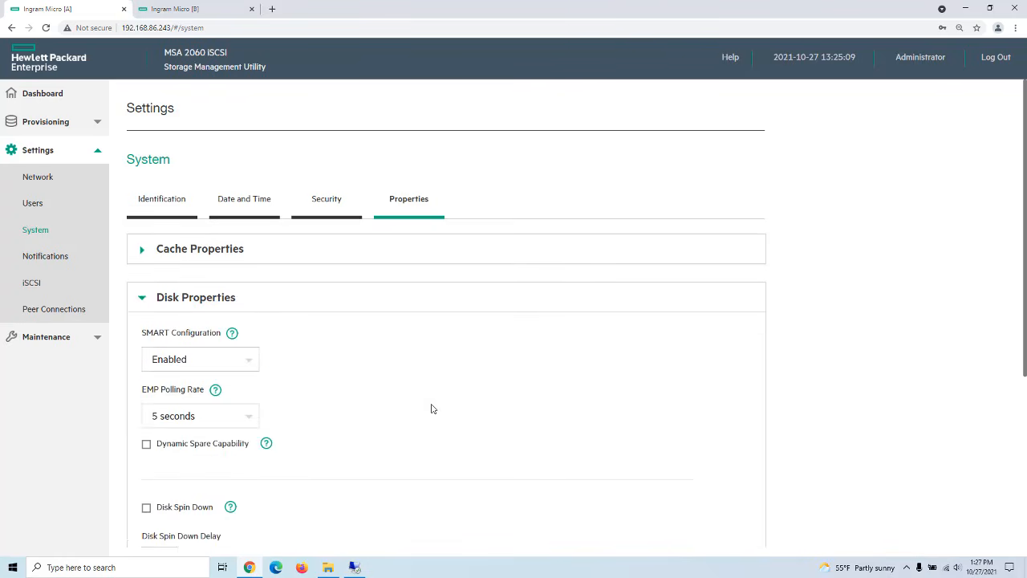
scroll(431, 409, "down", 2)
scroll(361, 369, "up", 2)
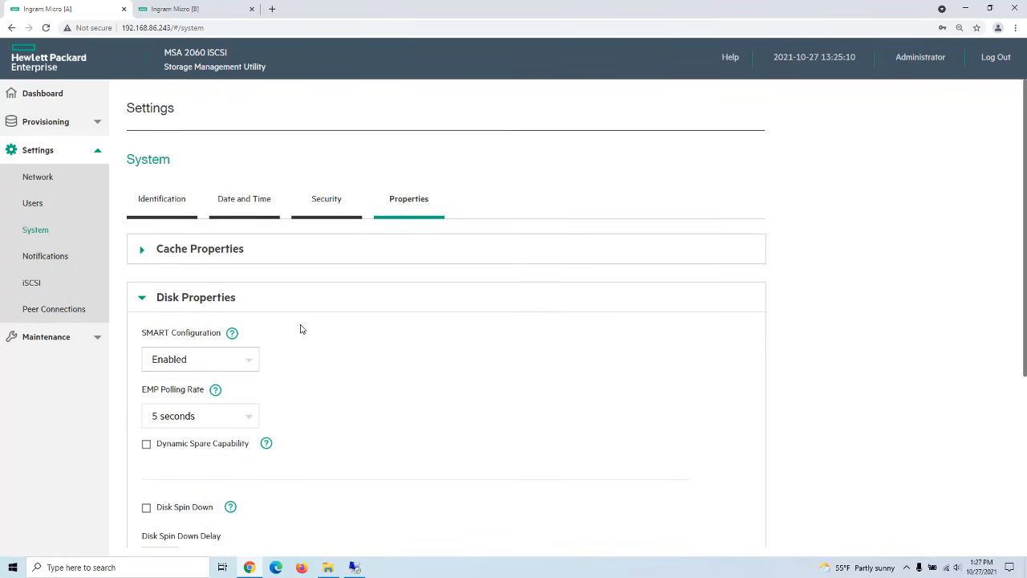
left_click(141, 300)
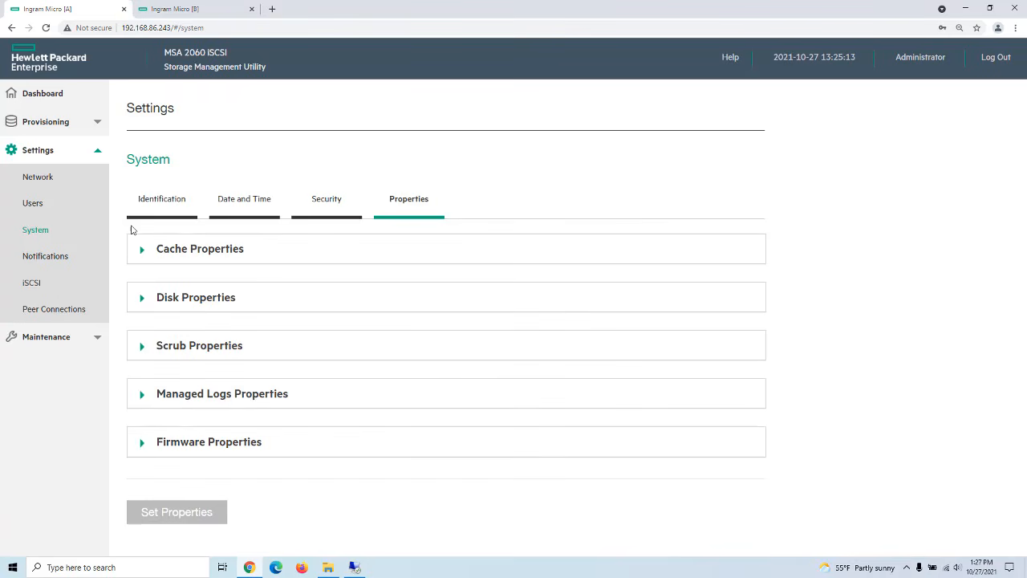
Review the notification settings for email, SNMP and syslog
left_click(36, 261)
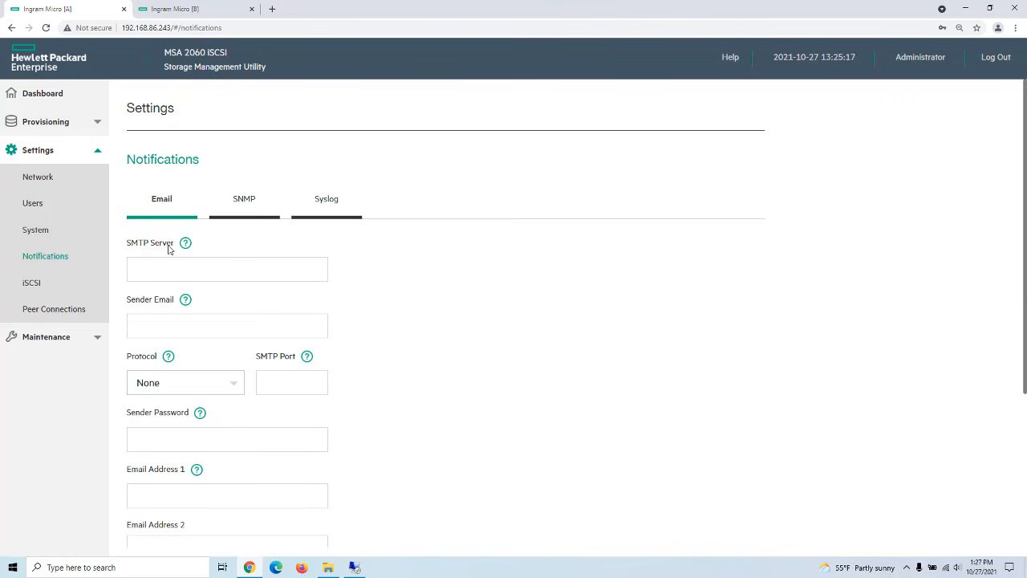
left_click(244, 201)
left_click(333, 201)
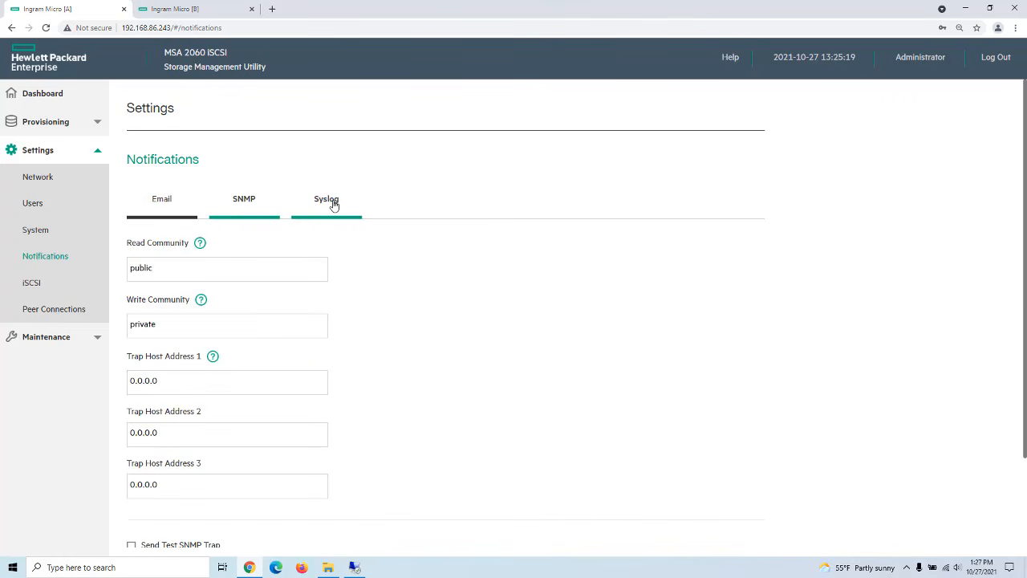
Examine the iSCSI port addresses of both controllers and the ports available for peer connections
left_click(32, 280)
scroll(336, 445, "down", 3)
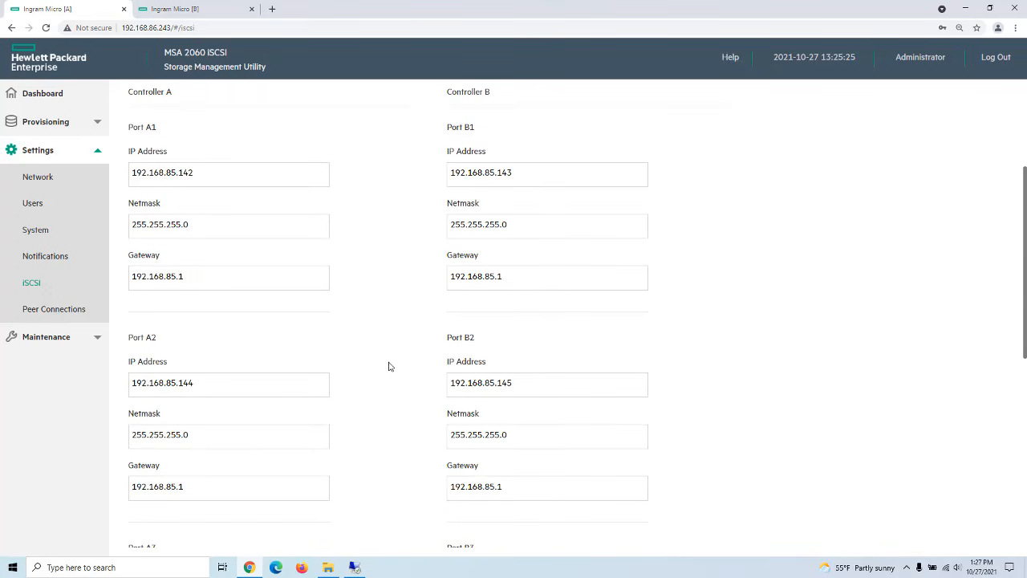
scroll(389, 394, "down", 3)
scroll(388, 395, "down", 3)
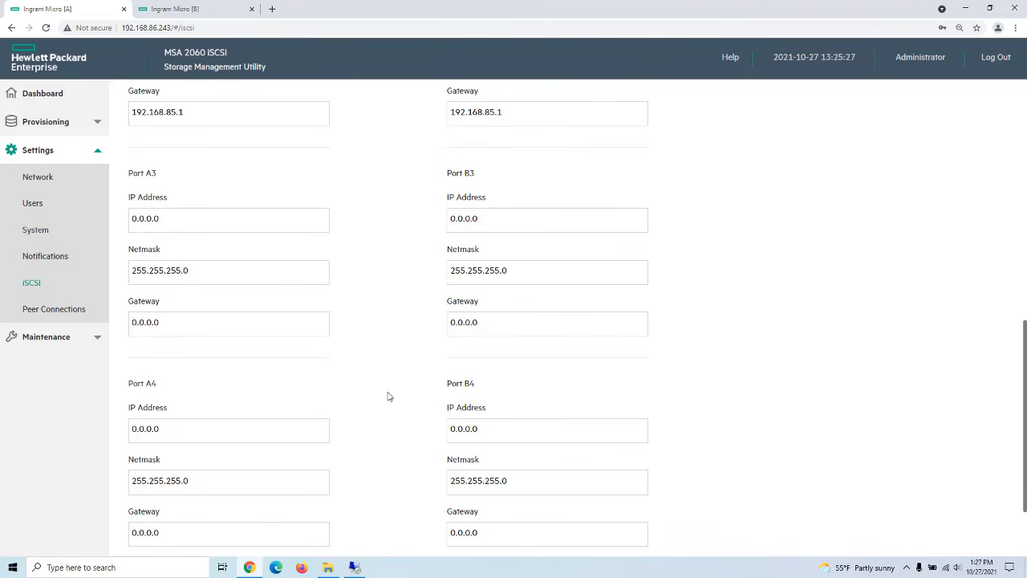
left_click(74, 312)
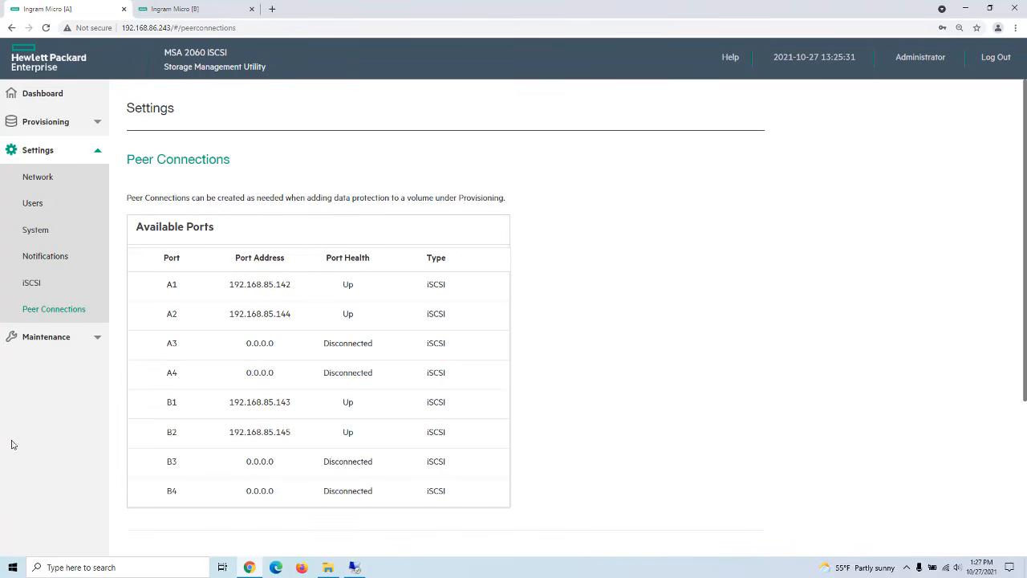
Open the provisioning page for hosts and review the listed hosts and host groups
left_click(39, 126)
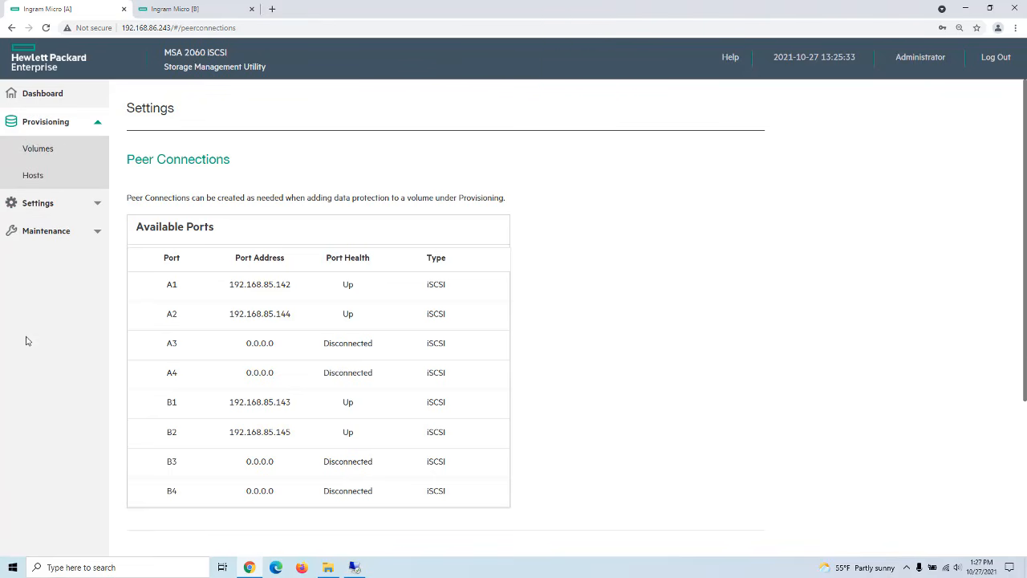
left_click(36, 176)
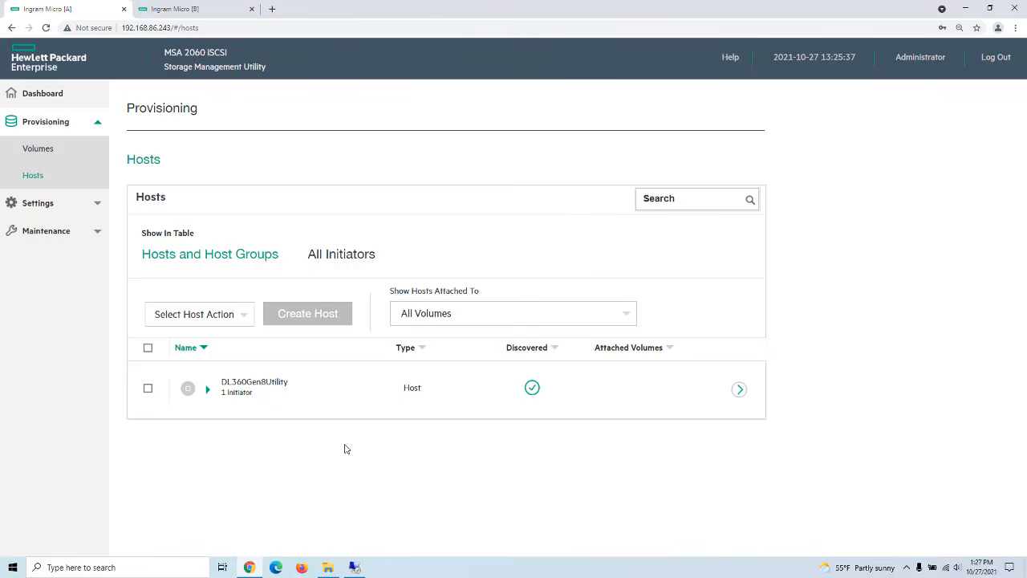
Open the iSCSI Initiator in the host's Remote Desktop session and examine its discovery portals and discovered targets
left_click(353, 566)
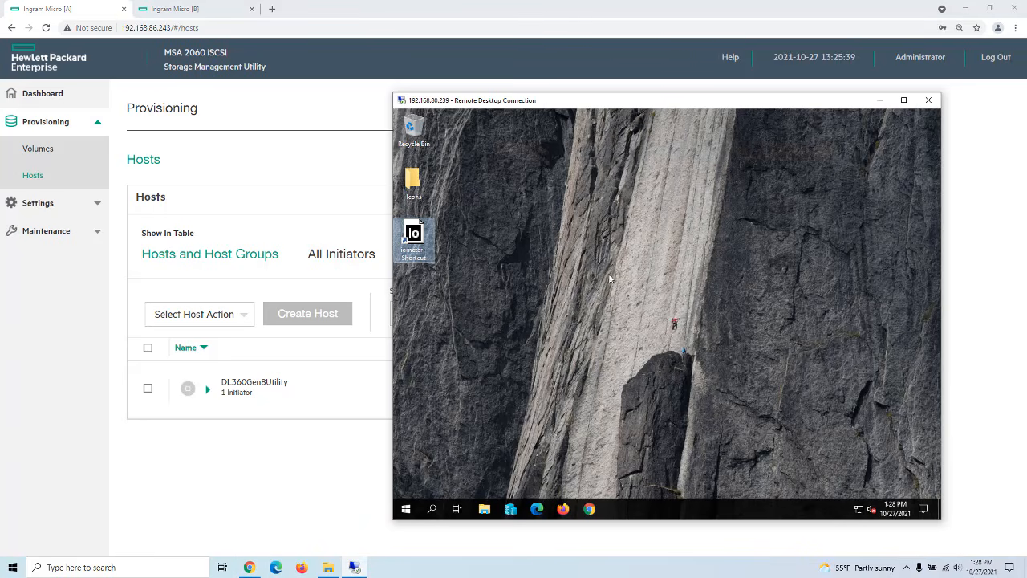
mouse_move(291, 314)
left_click(406, 509)
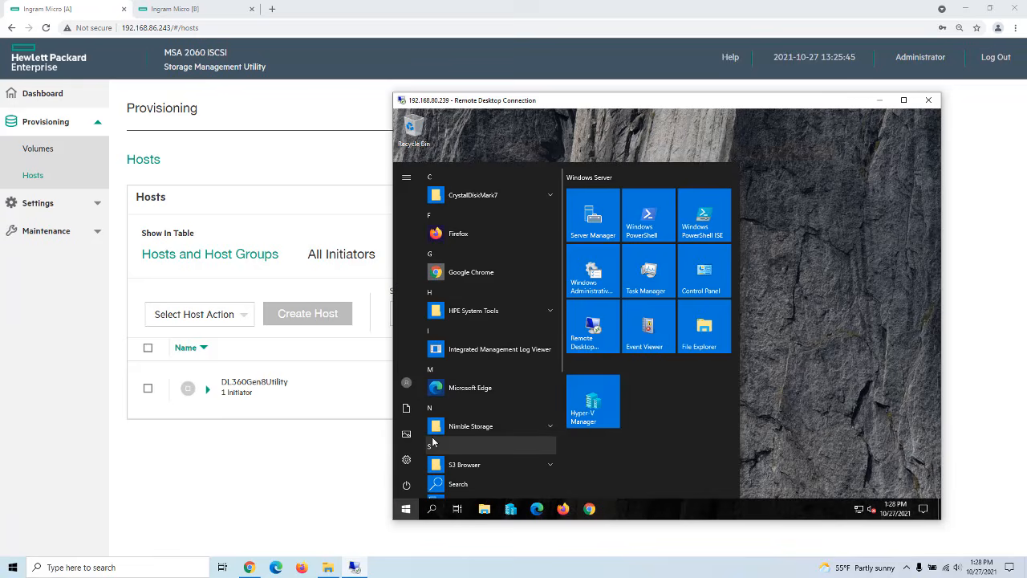
type("isci")
key("BackSpace")
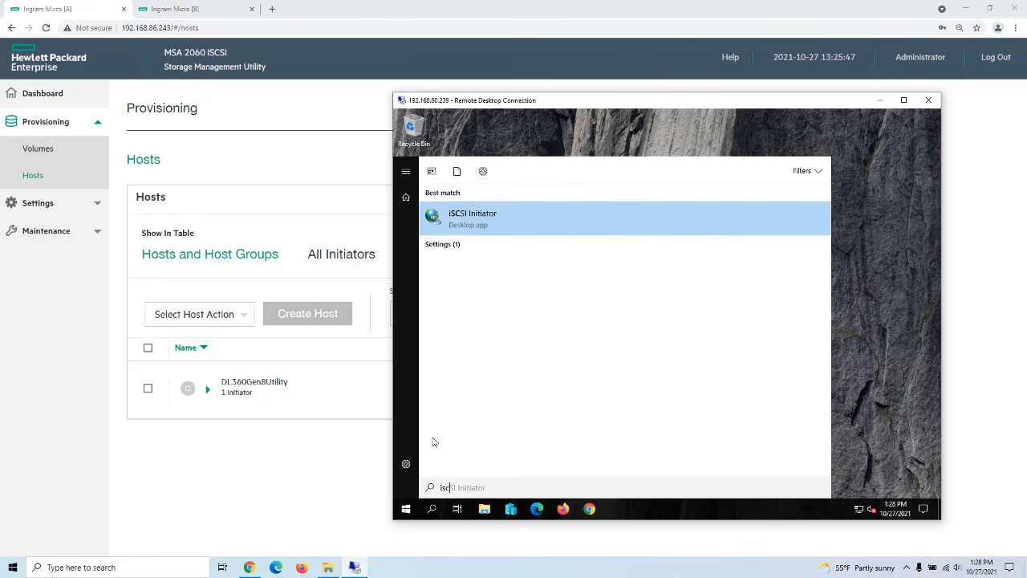
left_click(482, 223)
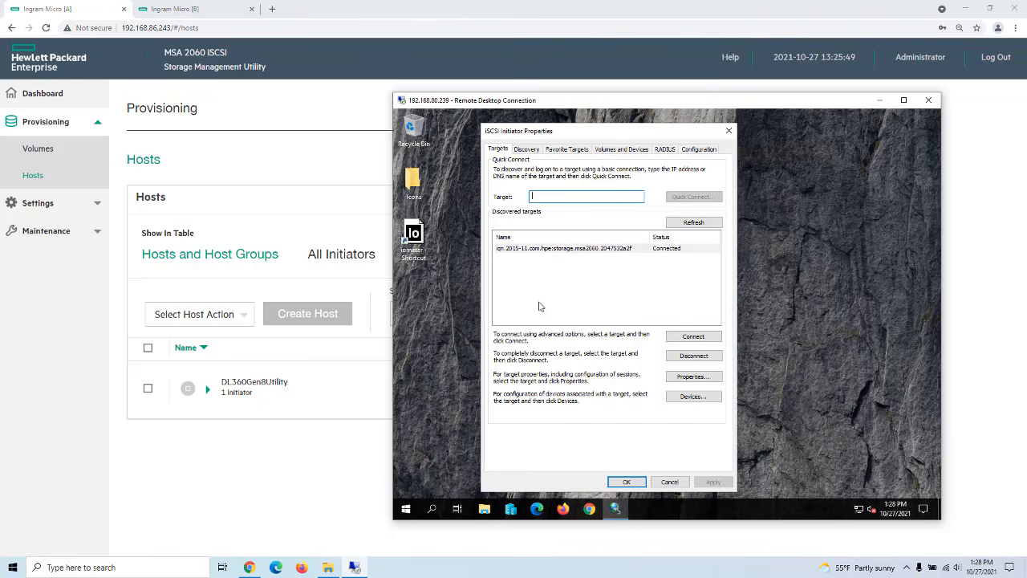
left_click(527, 149)
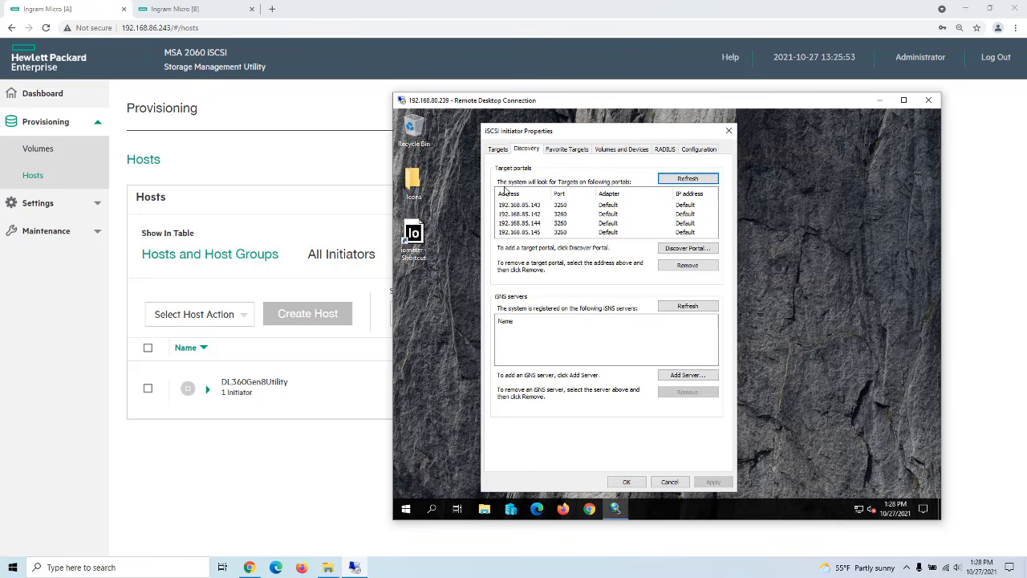
left_click(501, 150)
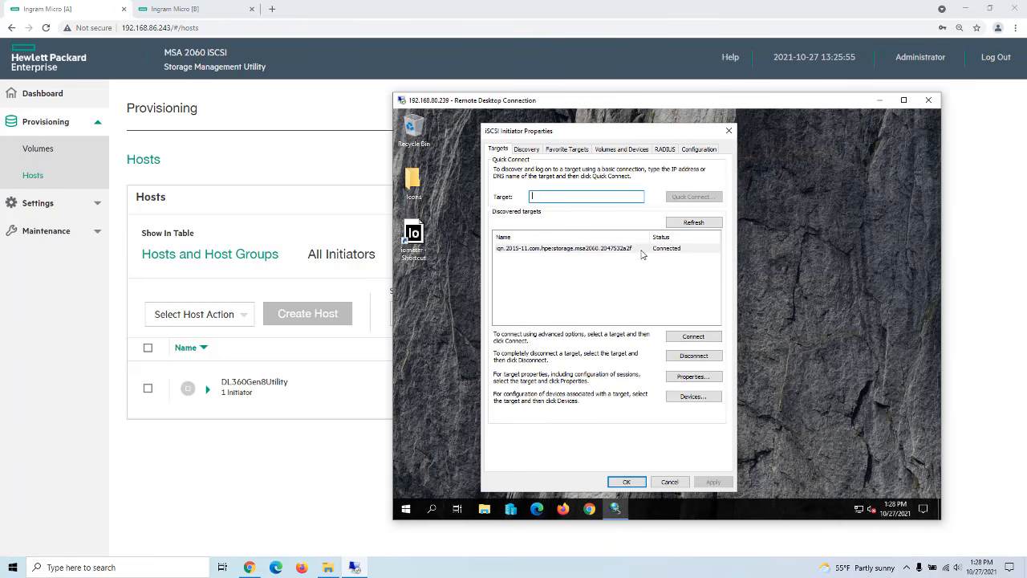
Switch back to the Storage Management Utility and examine the overview and initiator details of the host DL360Gen8Utility
left_click(260, 447)
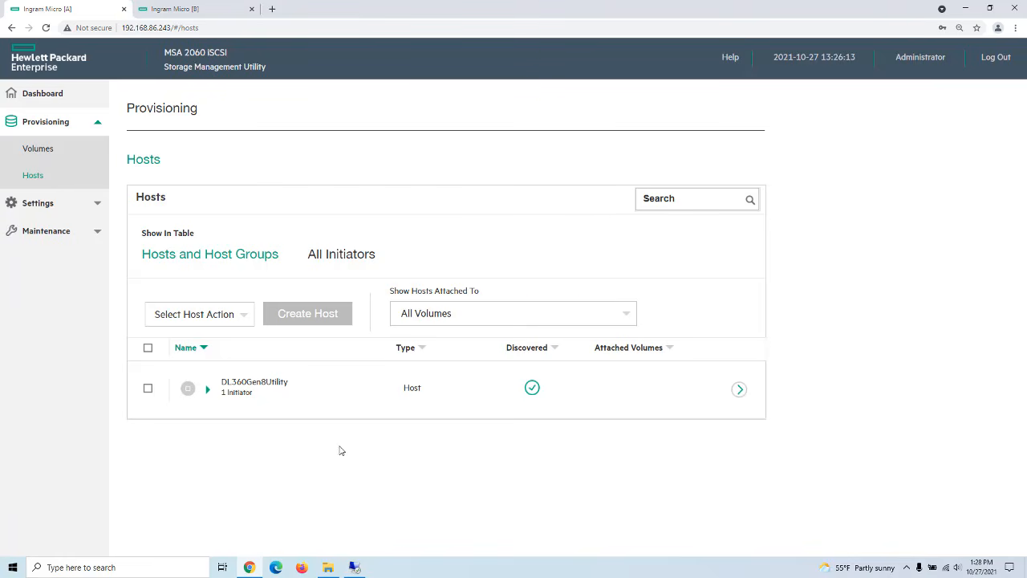
left_click(739, 390)
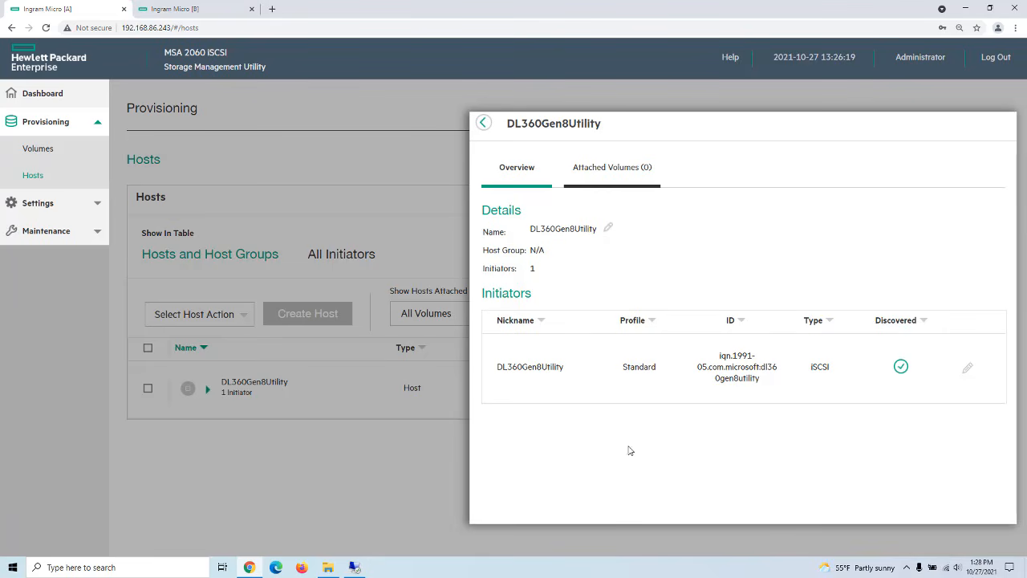
left_click(484, 123)
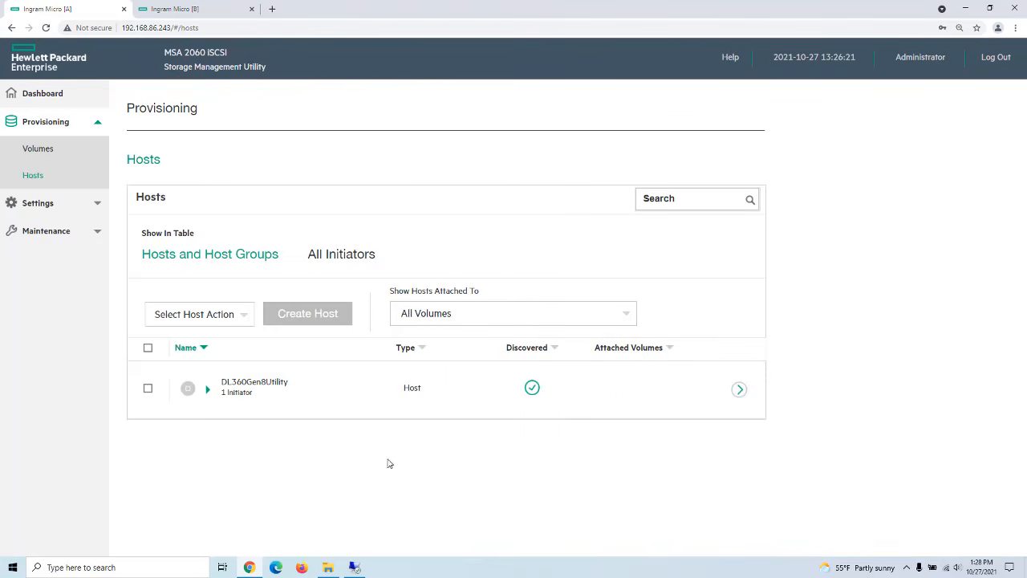
Open the provisioning page for volumes and review the actions available for the Production volume
left_click(46, 152)
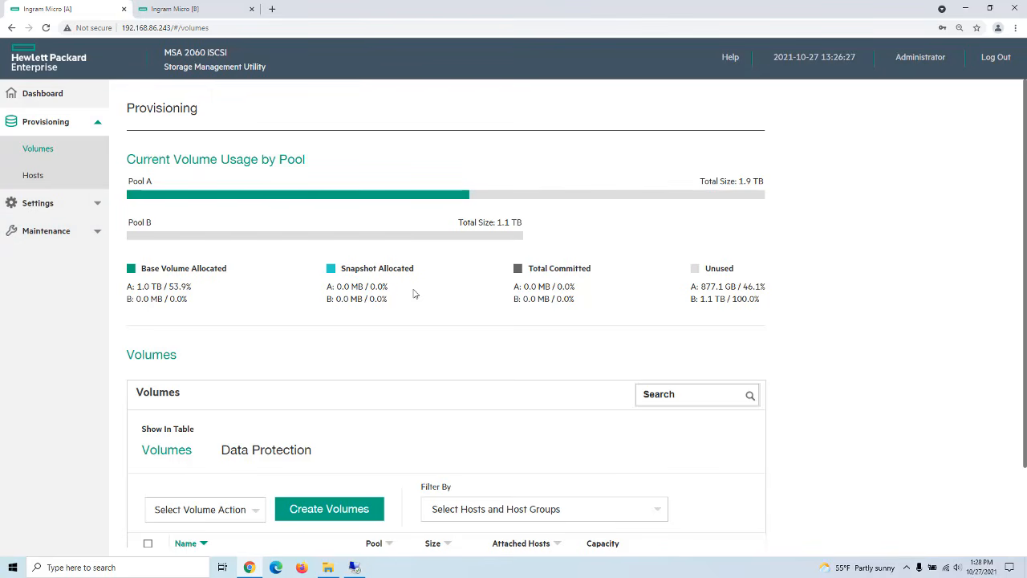
scroll(429, 356, "down", 1)
scroll(432, 356, "down", 2)
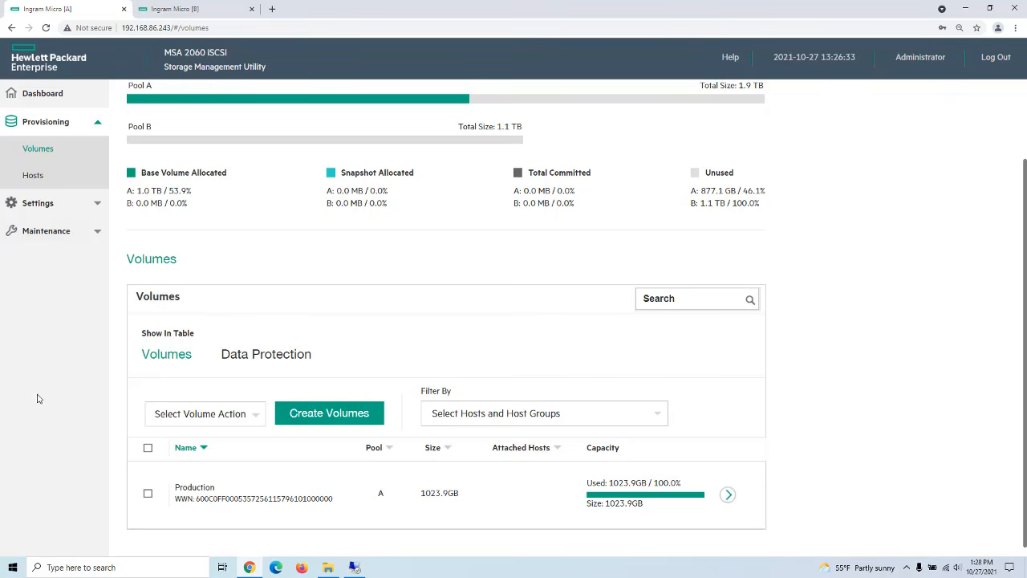
left_click(147, 492)
left_click(255, 414)
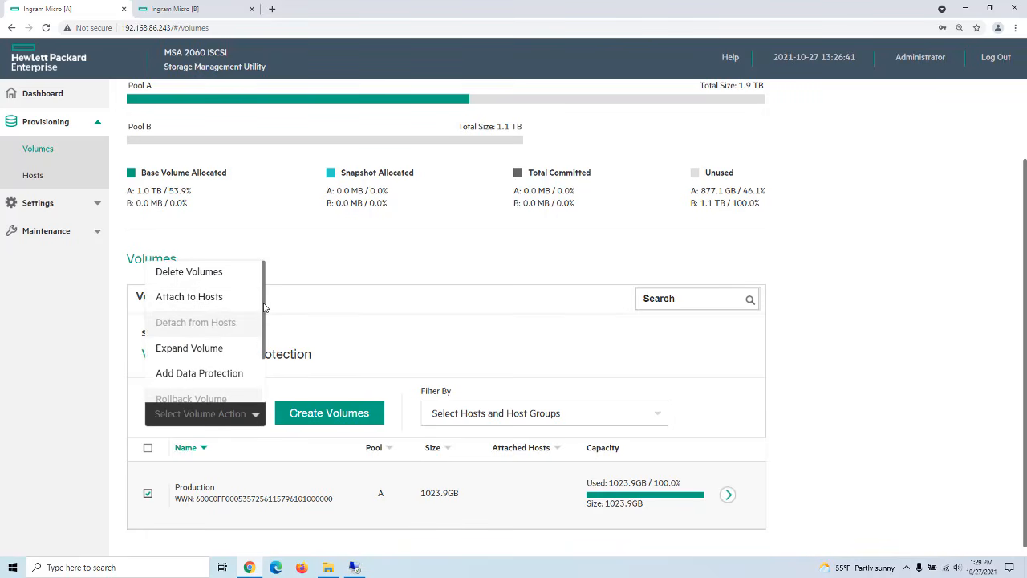
left_click_drag(264, 305, 278, 275)
left_click(149, 493)
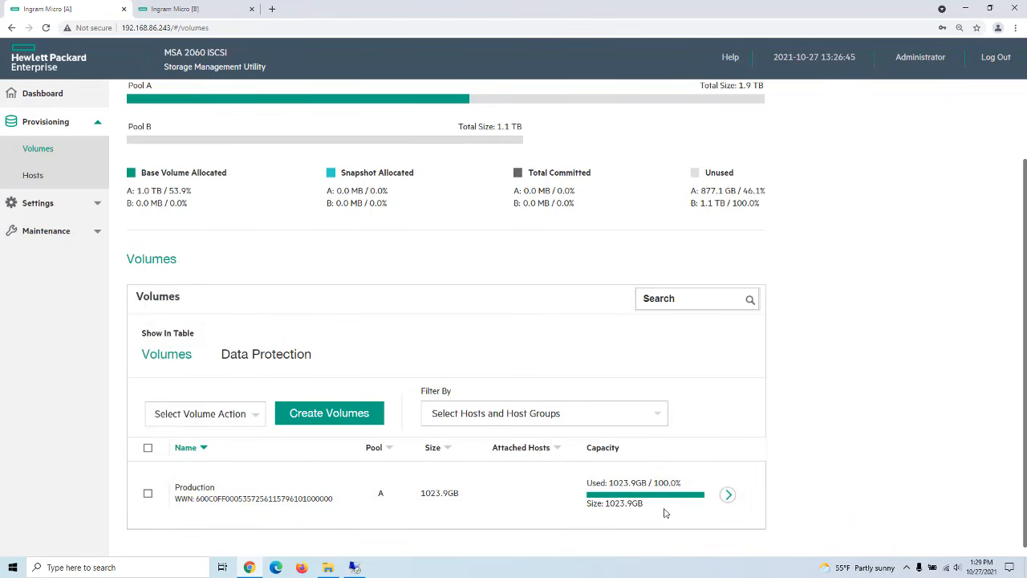
Examine the Production volume's overview, snapshots and attached hosts, and close its details
left_click(728, 494)
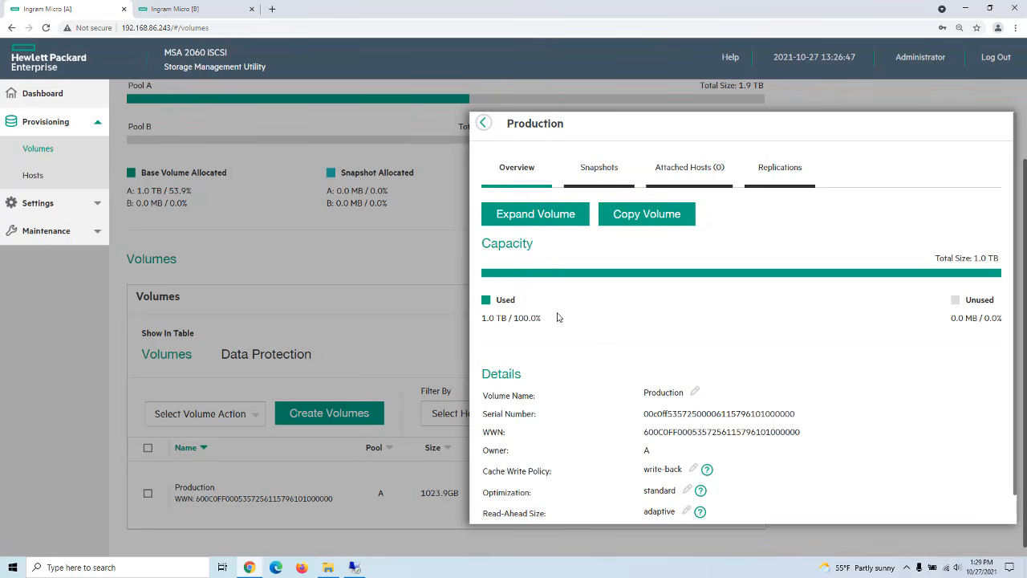
scroll(598, 390, "down", 1)
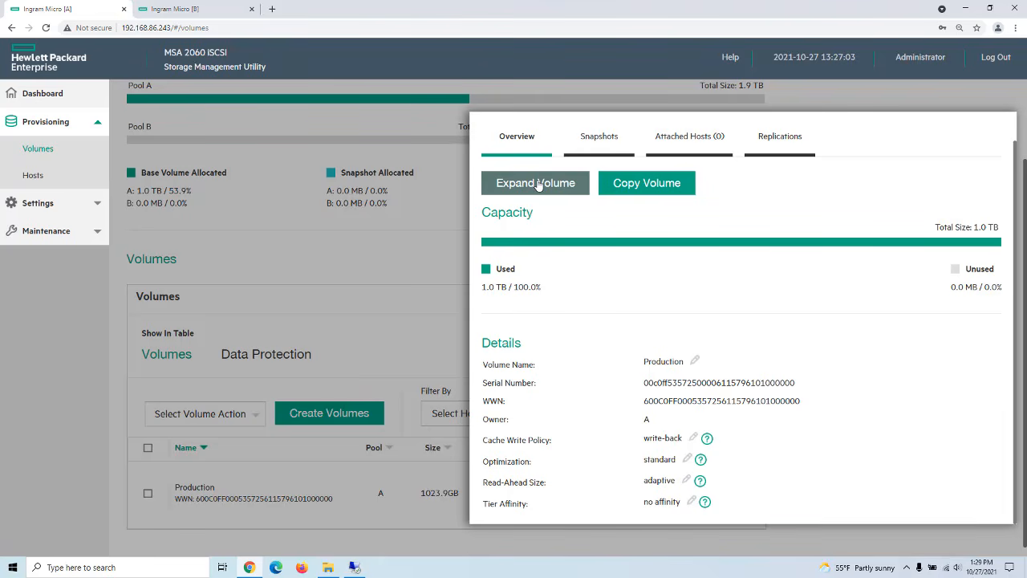
left_click(599, 137)
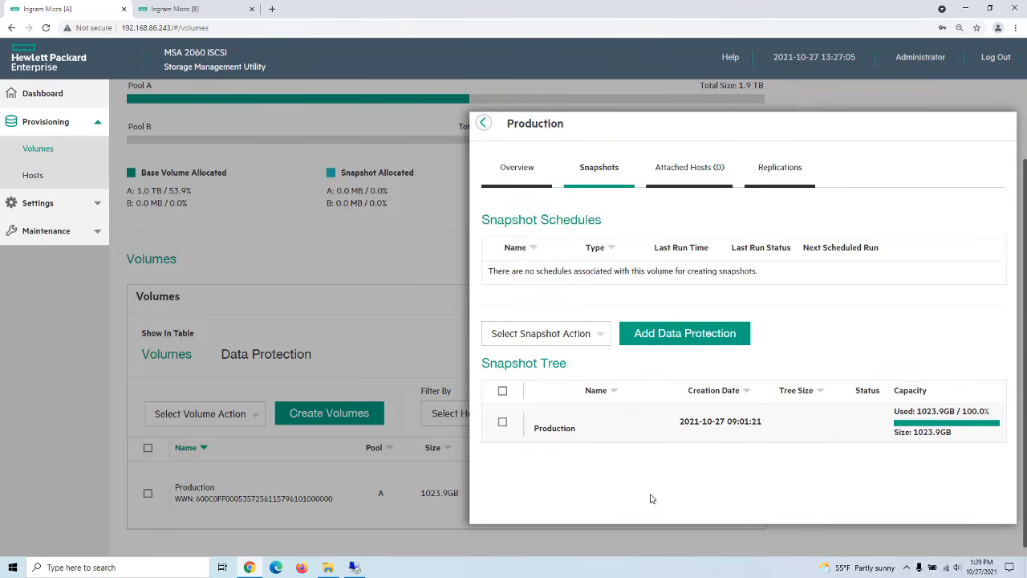
left_click(690, 168)
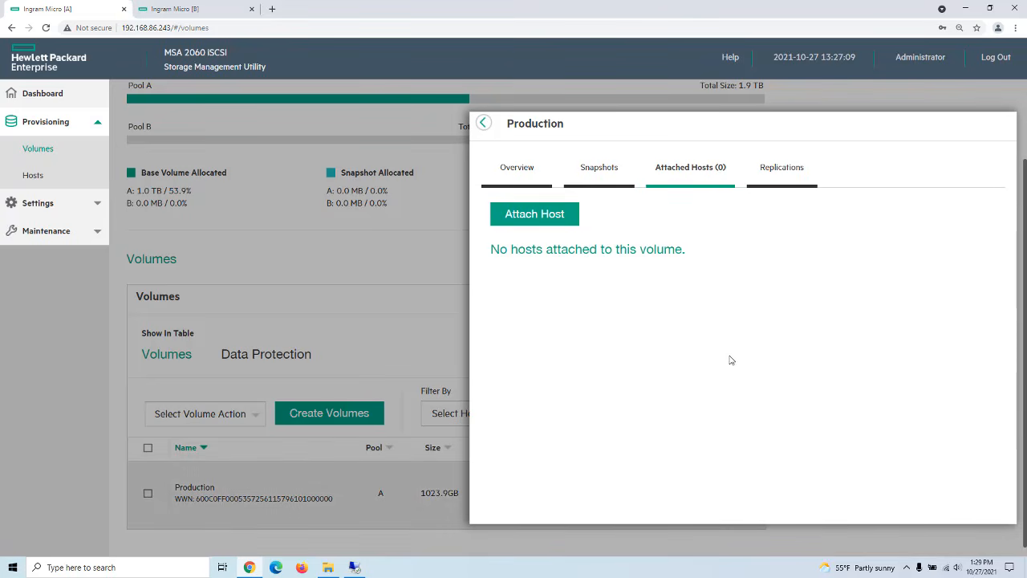
left_click(482, 124)
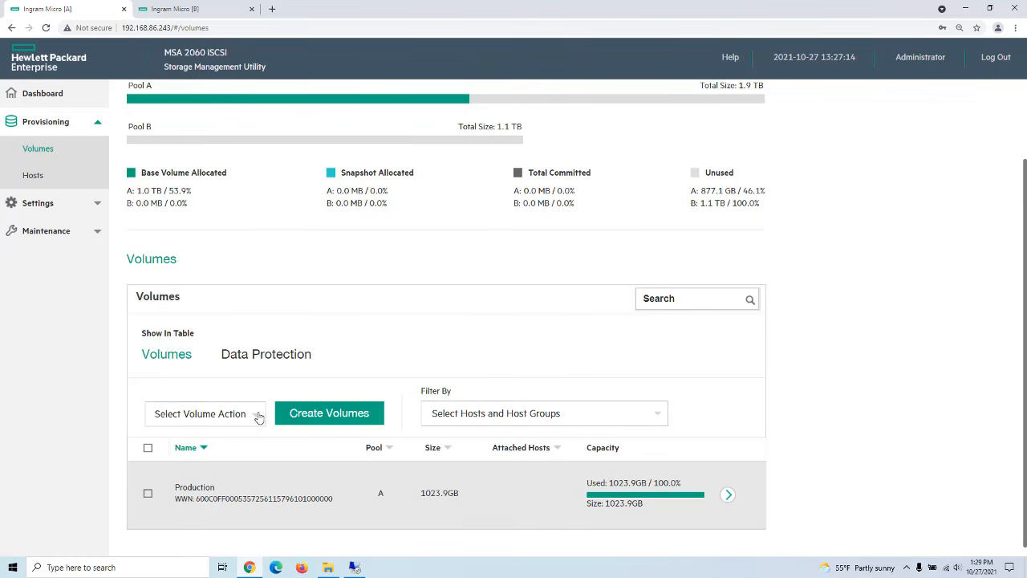
left_click(147, 493)
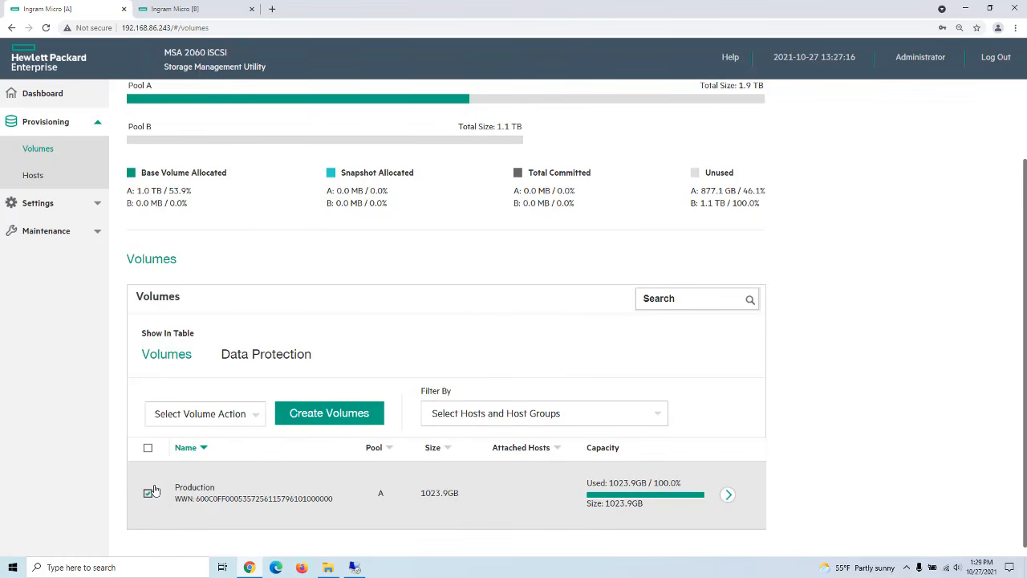
left_click(260, 414)
left_click(261, 418)
left_click(148, 495)
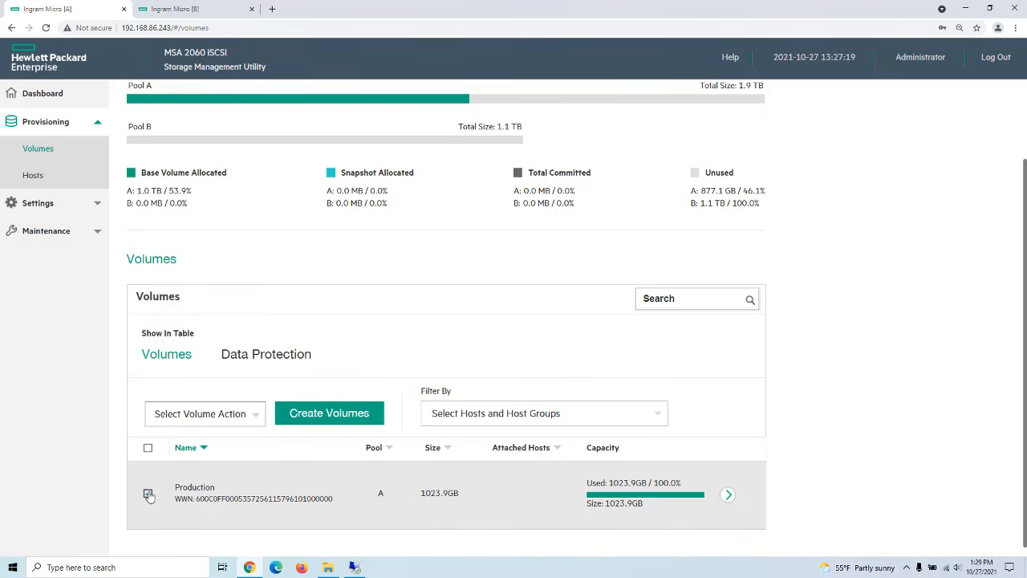
Start creating volumes and add one named IngramMicro in pool A with a size of 345 GB
left_click(339, 414)
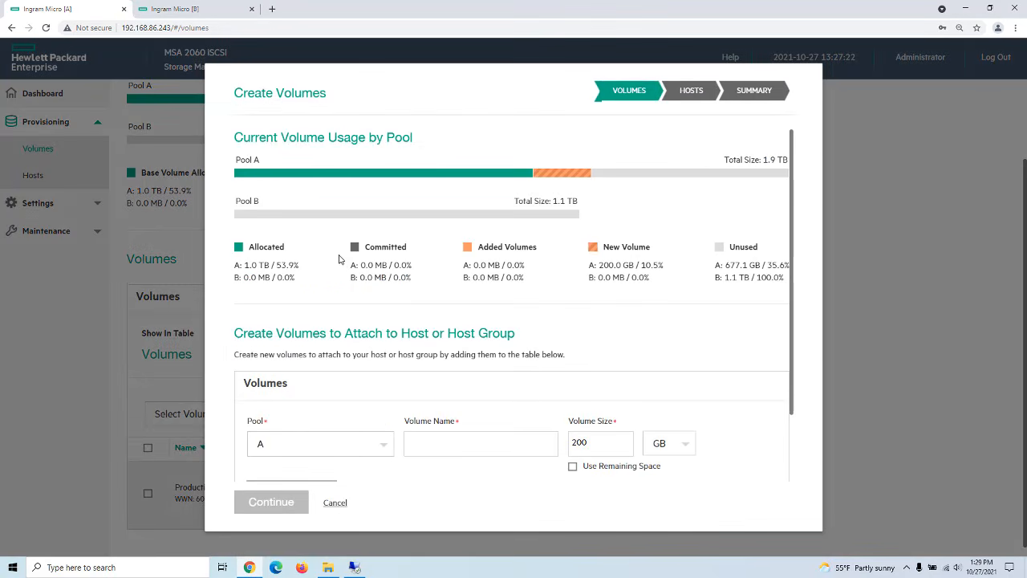
left_click(381, 445)
scroll(380, 450, "down", 1)
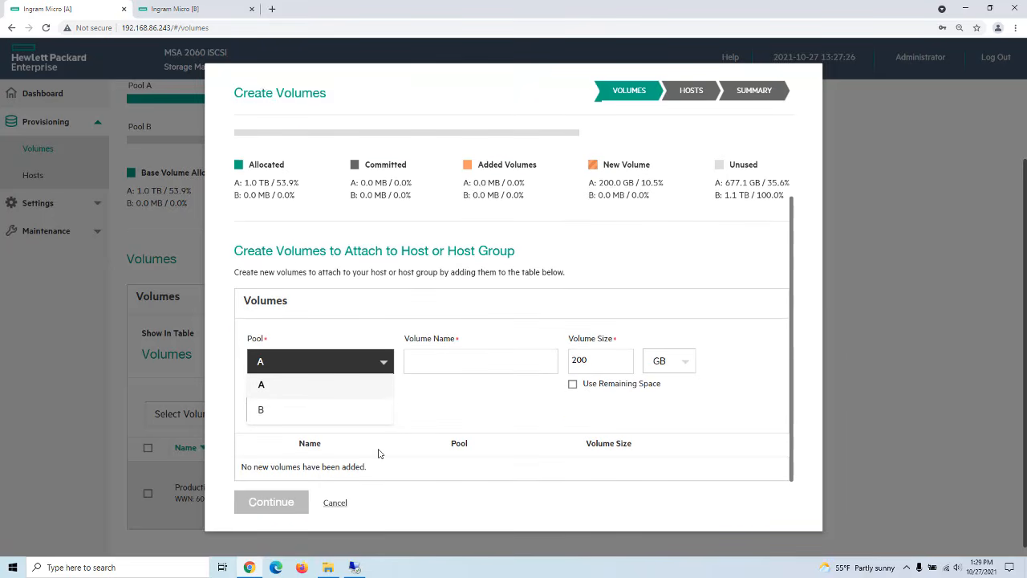
left_click(443, 356)
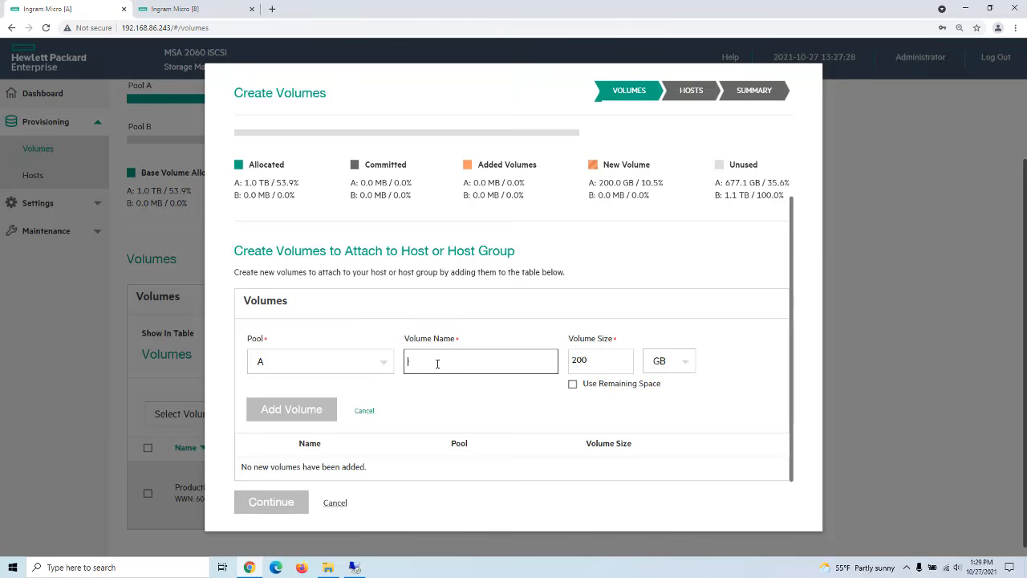
type("IngramMicro")
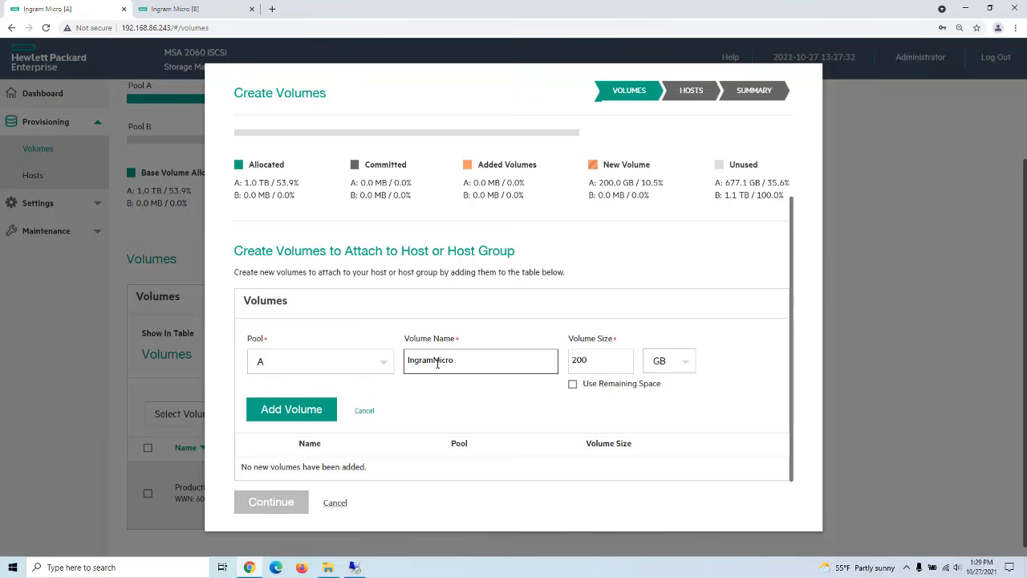
left_click_drag(589, 361, 566, 361)
type("34")
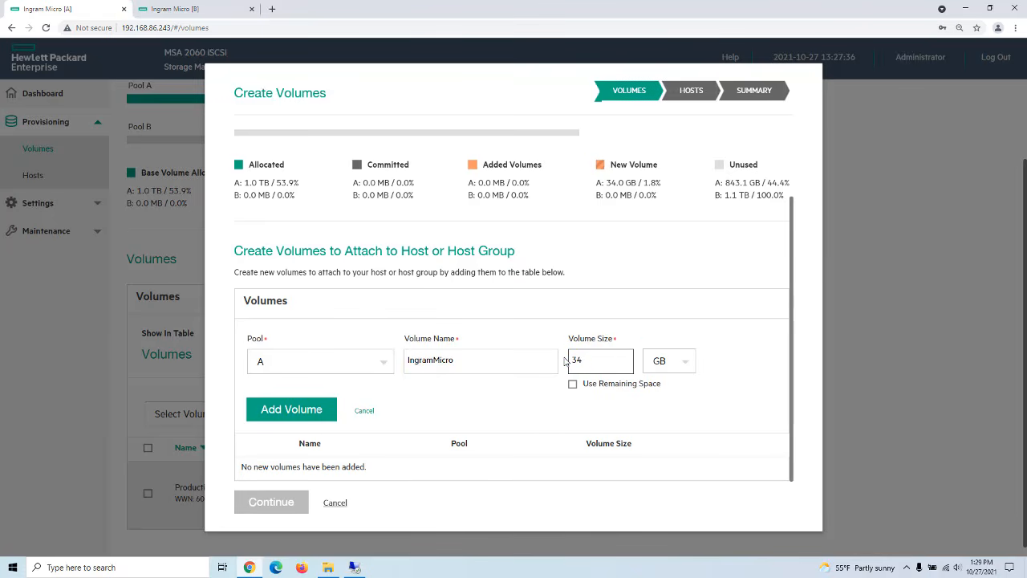
type("5")
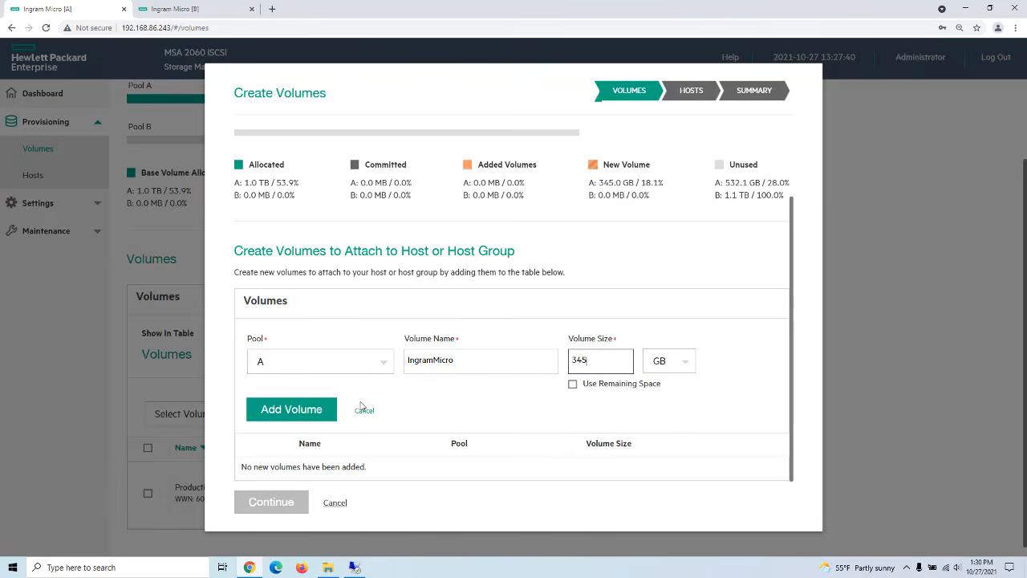
left_click(279, 415)
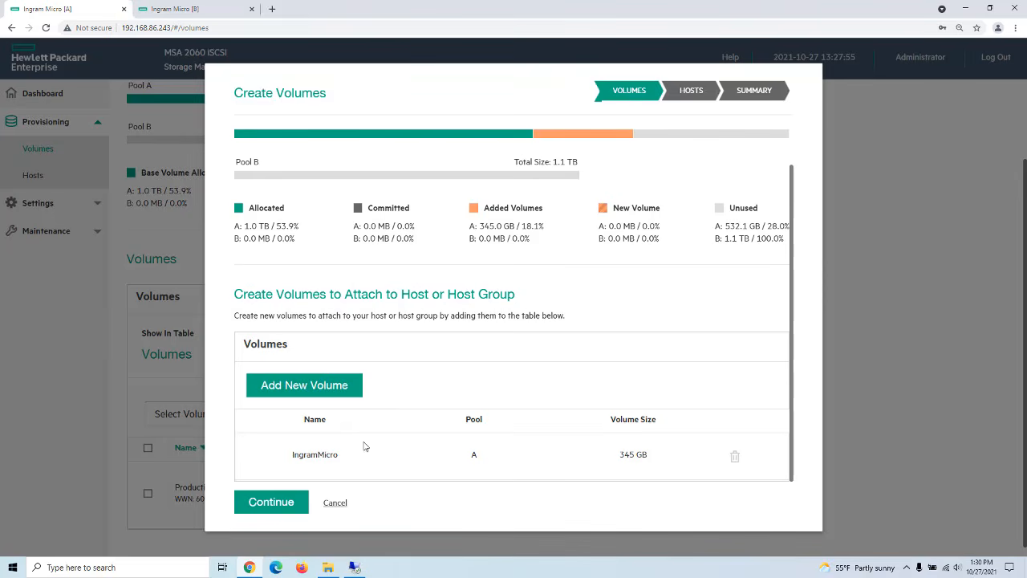
Attach the new IngramMicro volume to the existing host DL360Gen8Utility and finish creating it
left_click(272, 502)
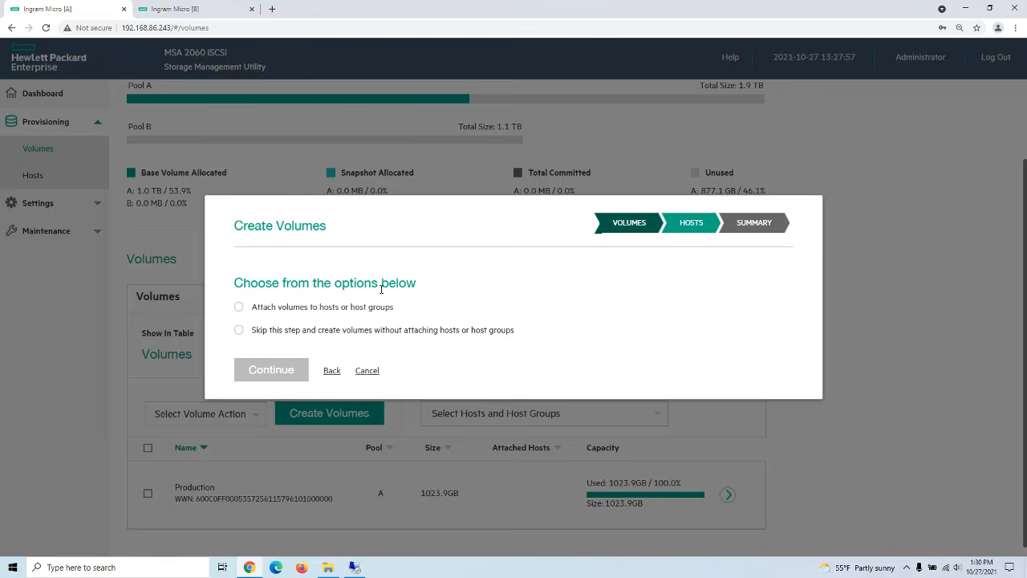
left_click(238, 306)
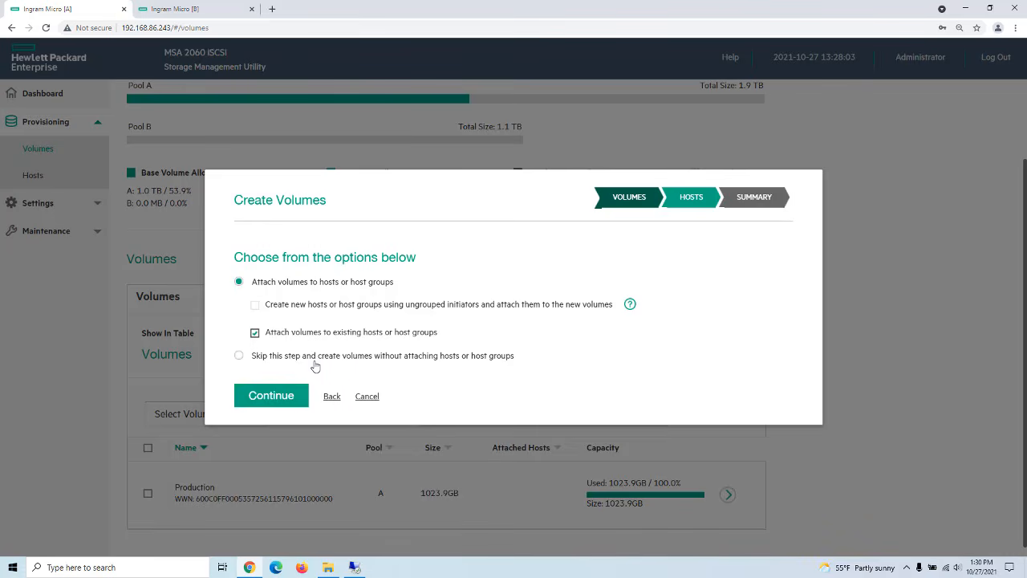
left_click(267, 396)
left_click(254, 333)
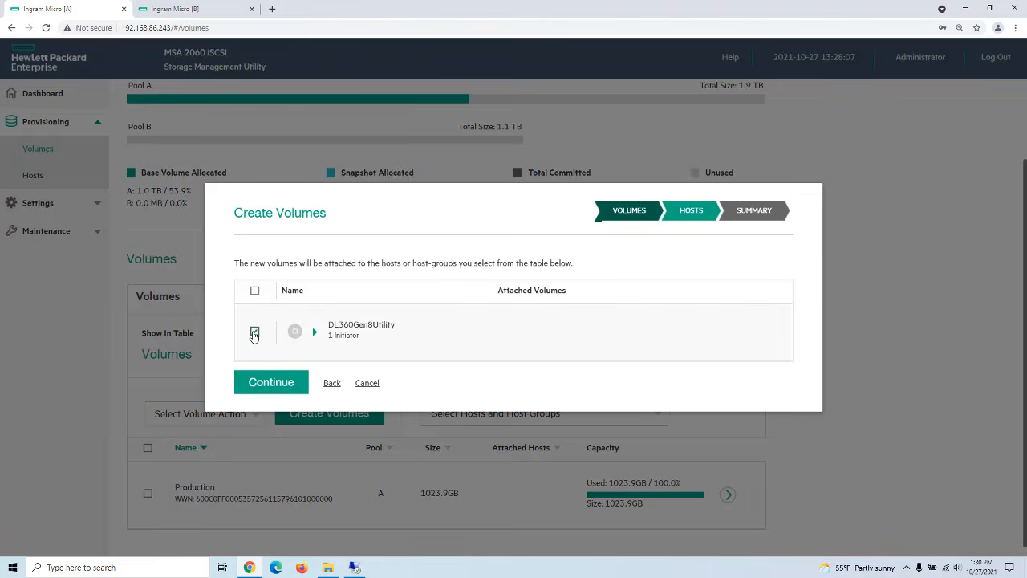
left_click(273, 384)
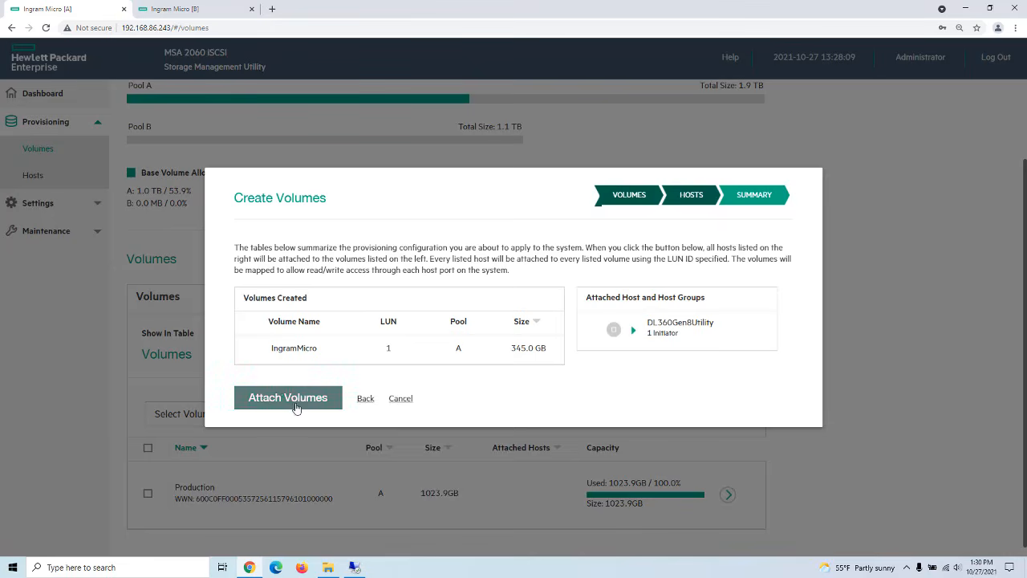
left_click(299, 403)
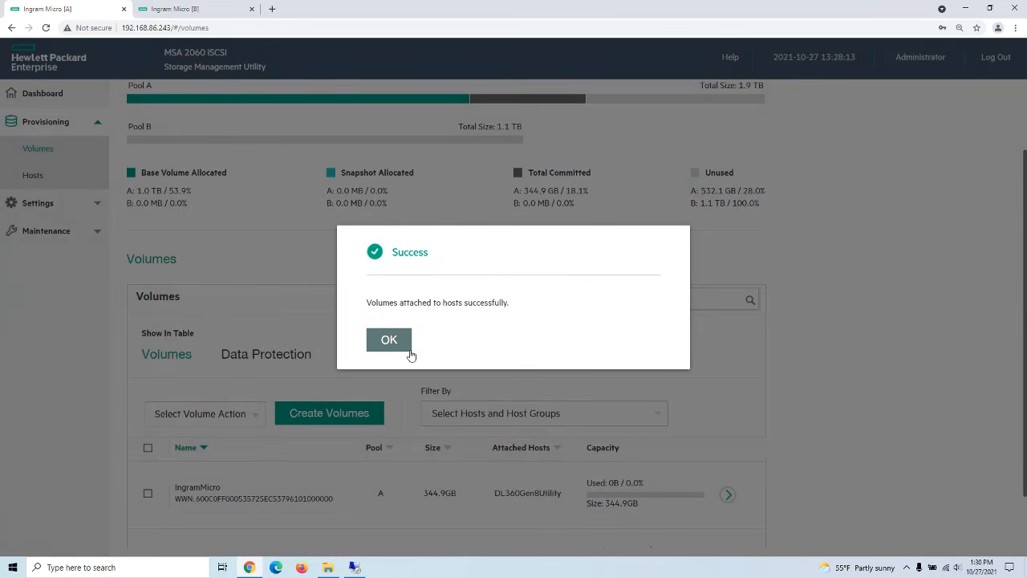
left_click(402, 343)
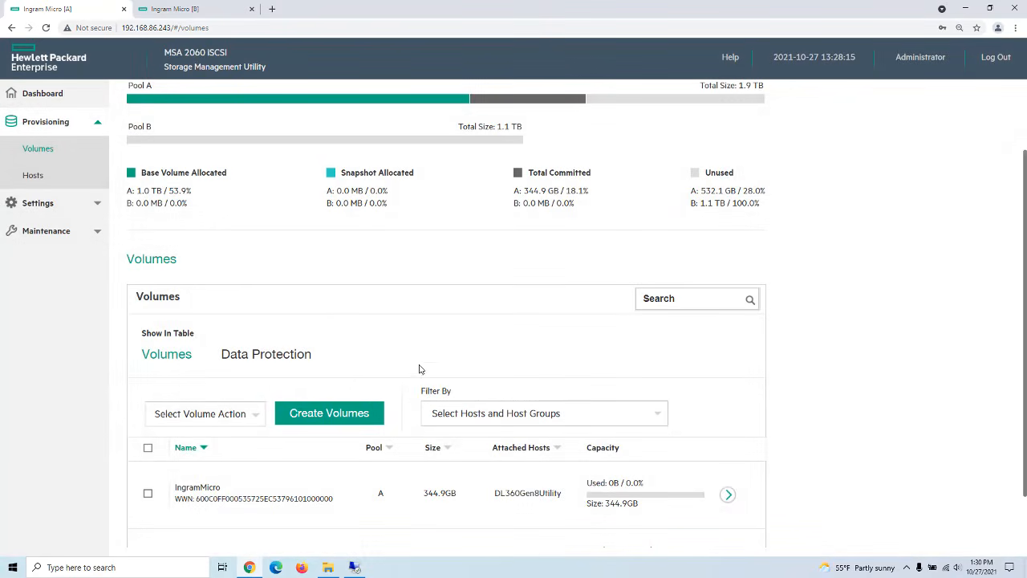
Switch to the host's Remote Desktop session, open Disk Management in place of the iSCSI Initiator, and rescan the disks
scroll(419, 377, "down", 1)
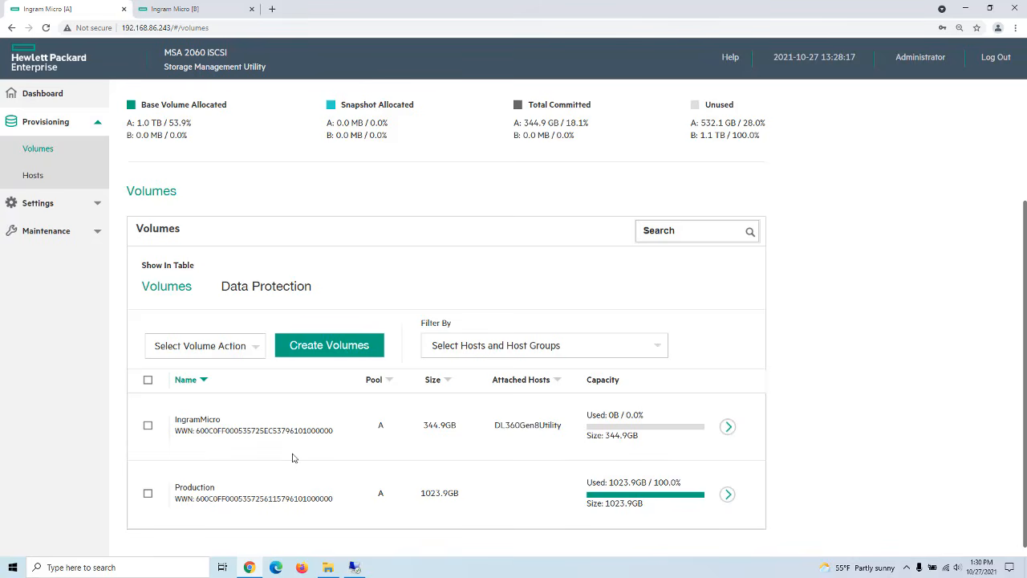
left_click(354, 567)
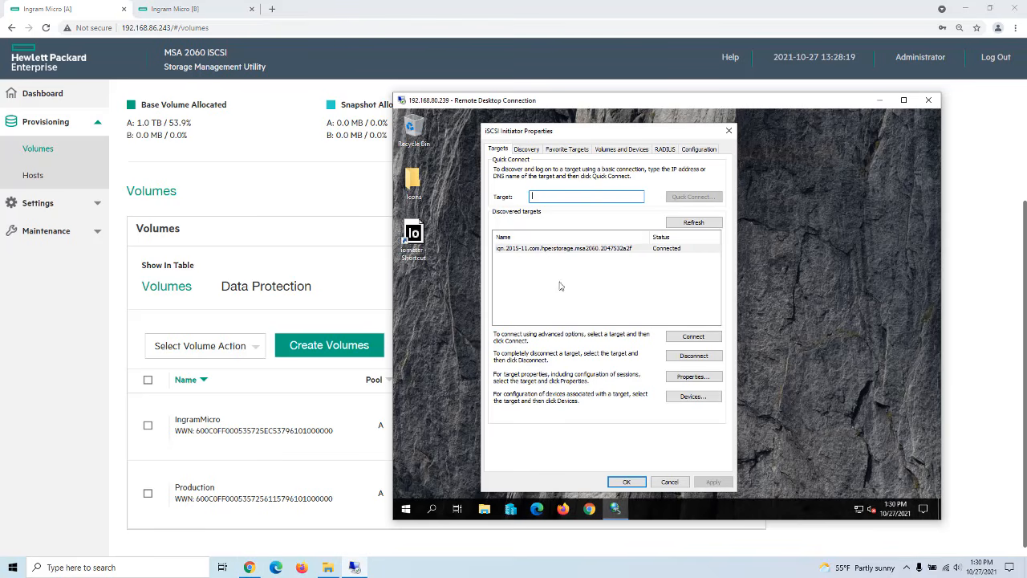
left_click(671, 484)
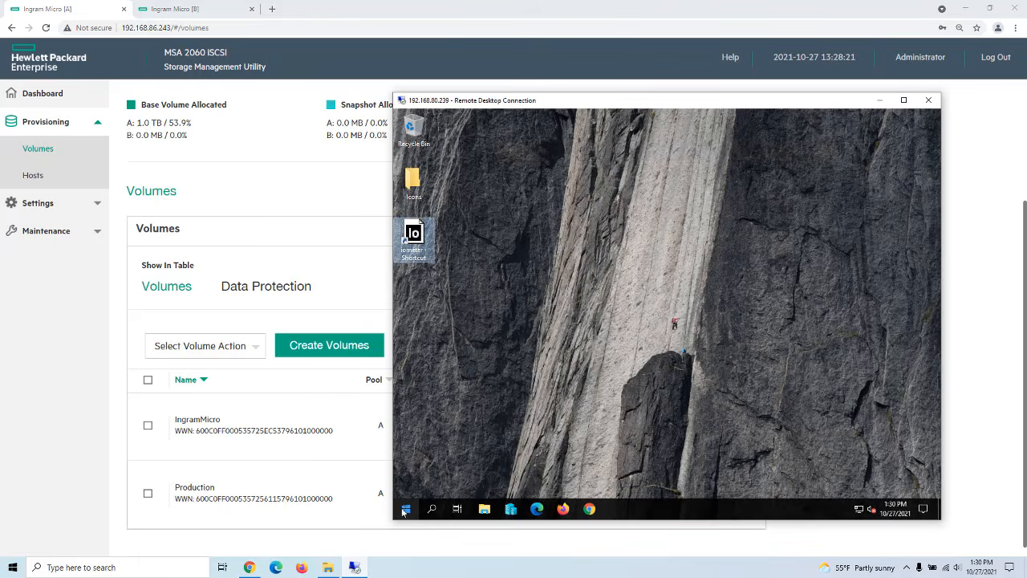
right_click(405, 511)
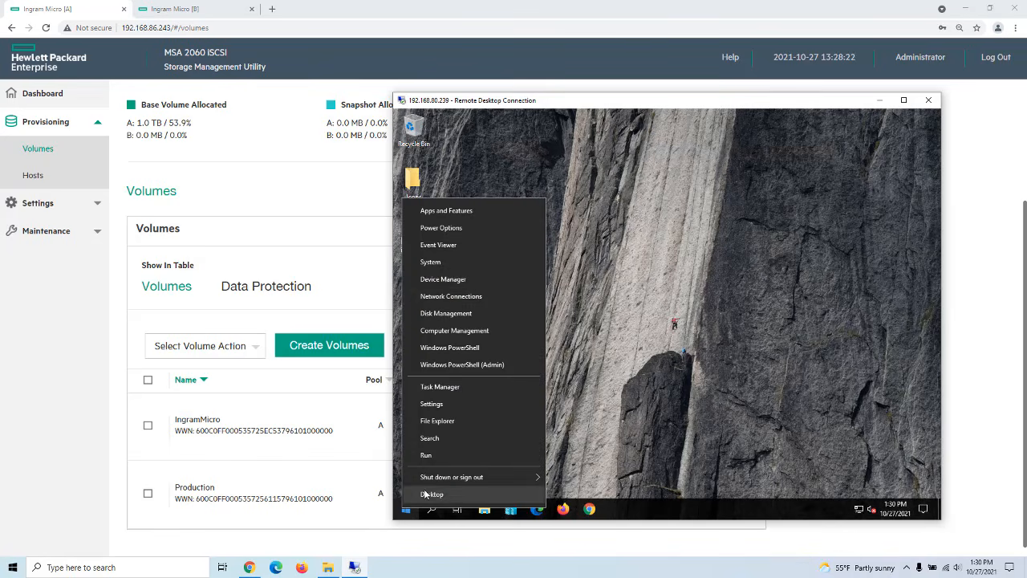
left_click(465, 314)
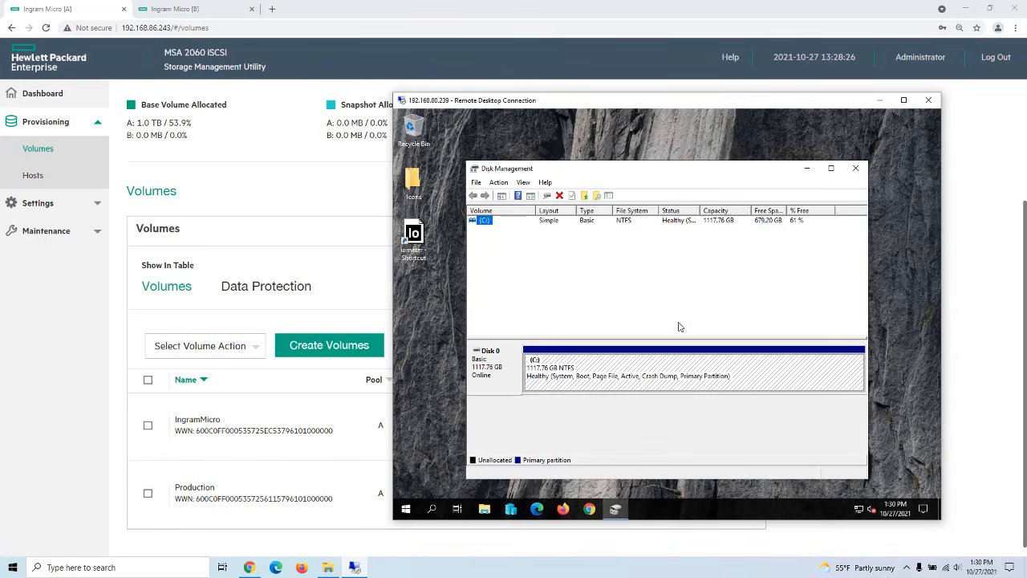
left_click(499, 183)
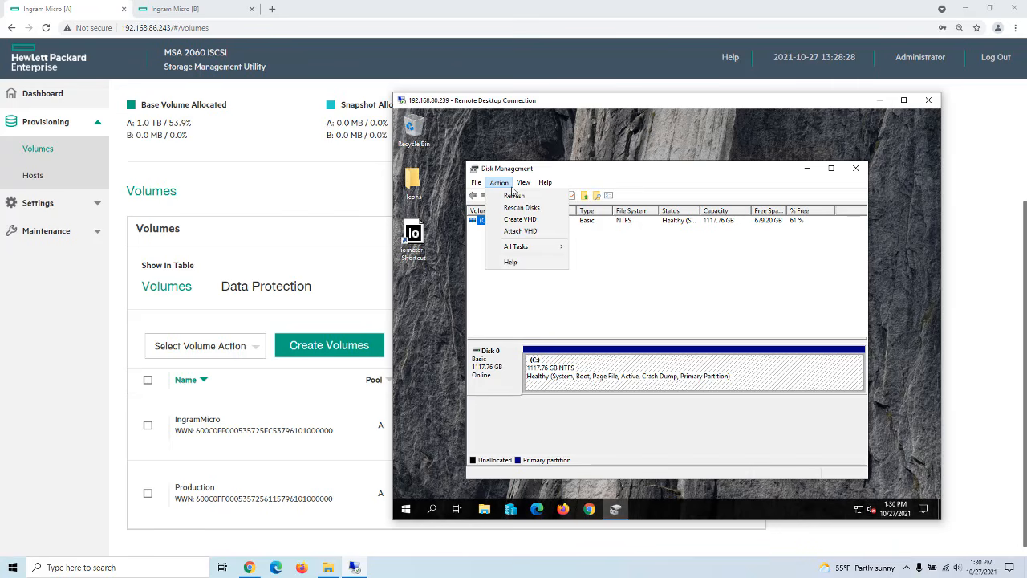
left_click(523, 208)
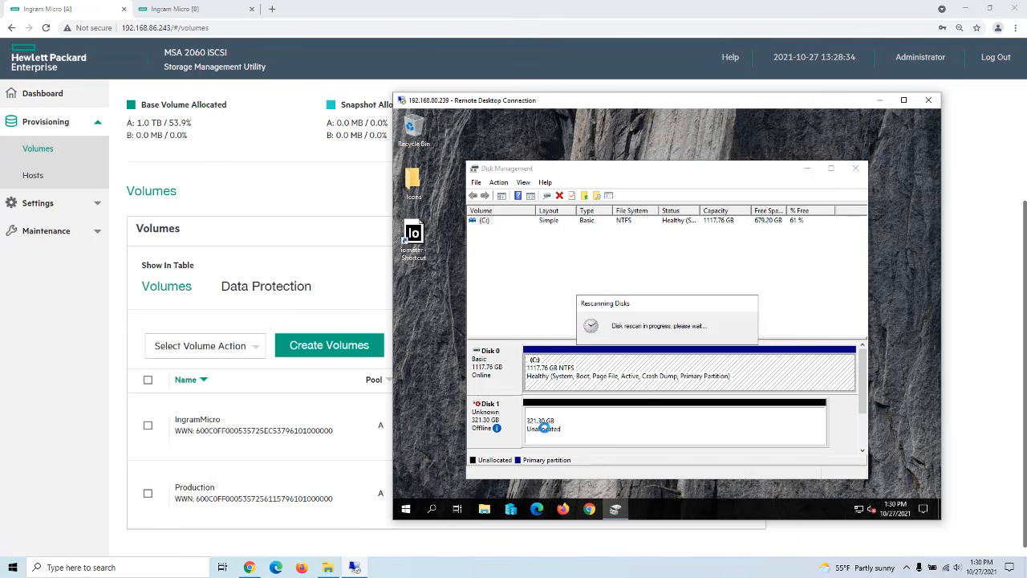
mouse_move(506, 418)
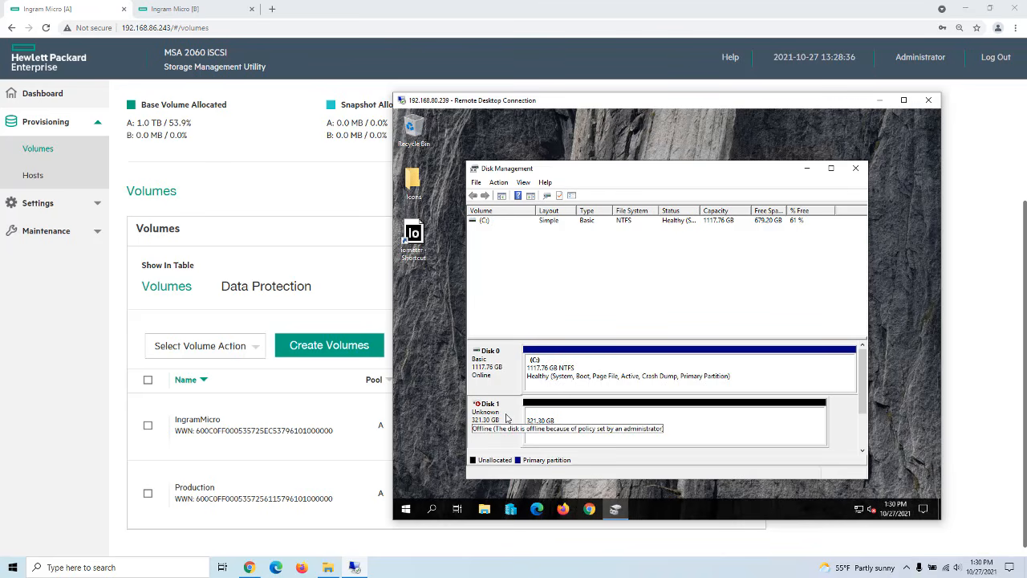
Open the iSCSI Initiator on the host, examine its target portals and the connected target's sessions, and close it without changes
left_click(407, 508)
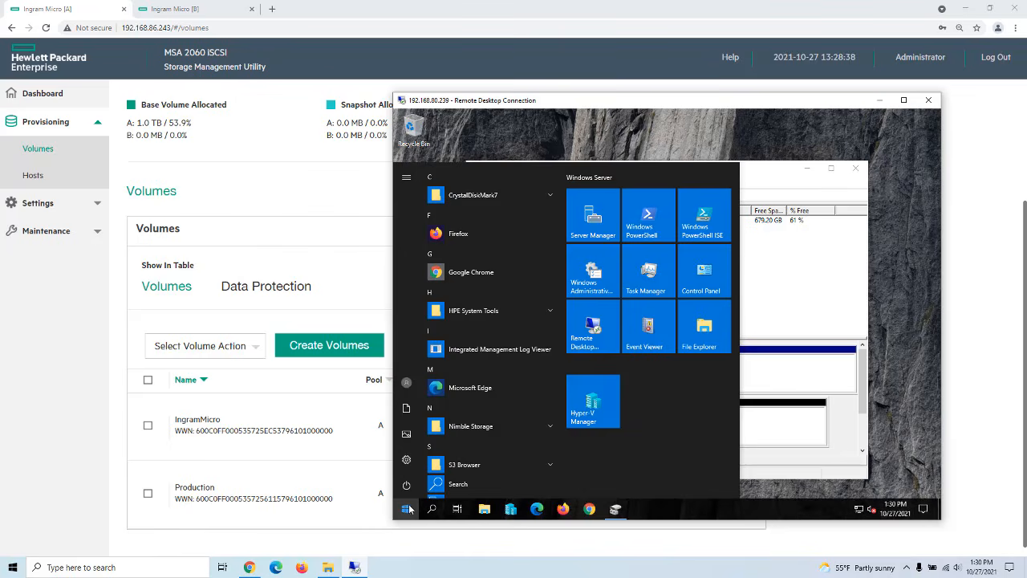
type("isc")
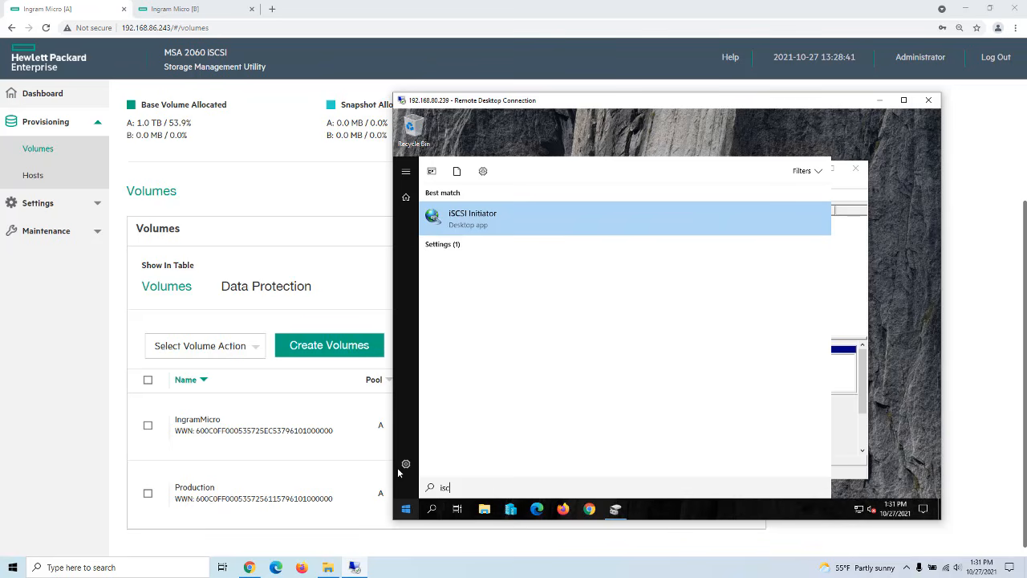
left_click(463, 217)
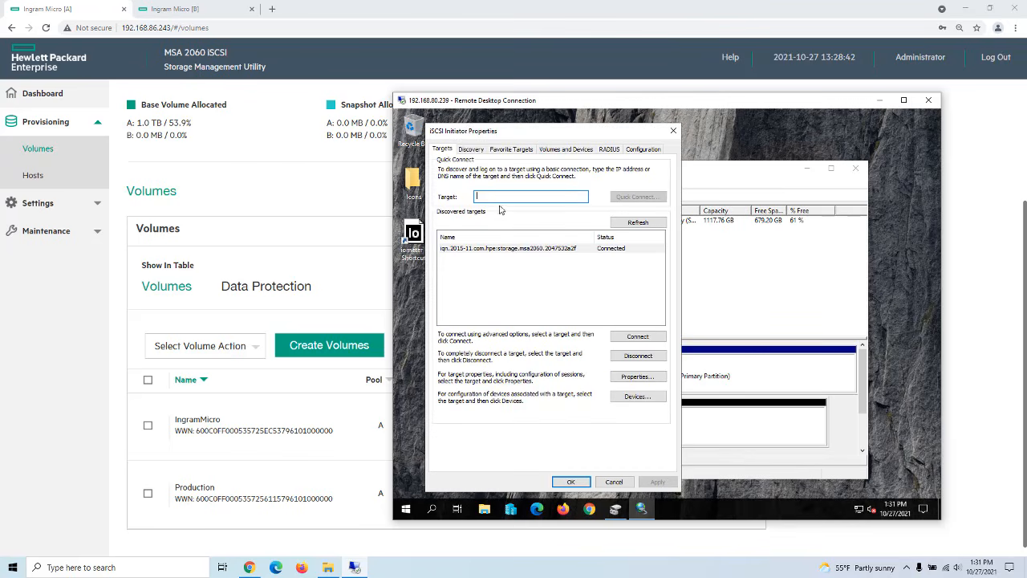
left_click(471, 149)
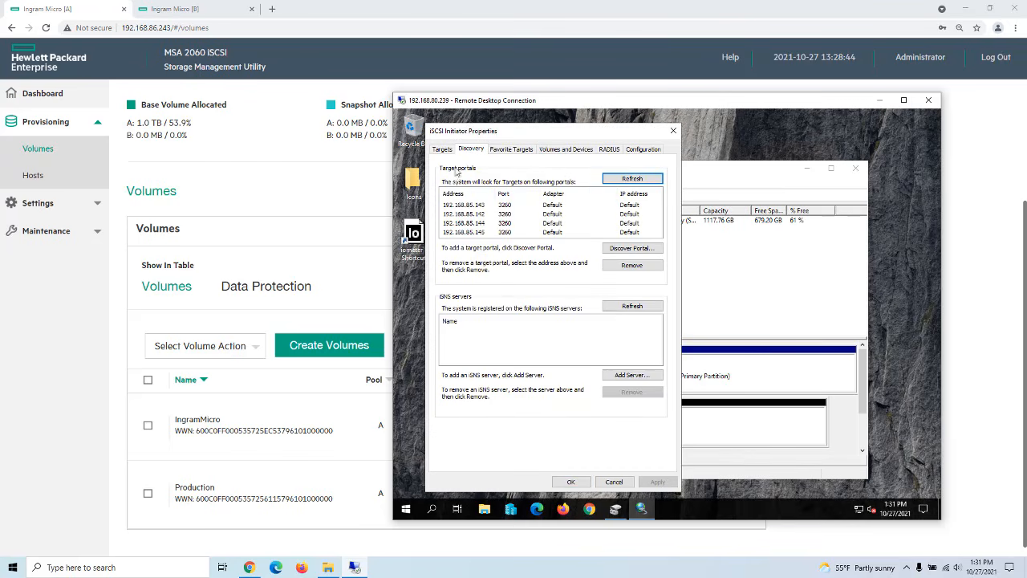
left_click(442, 149)
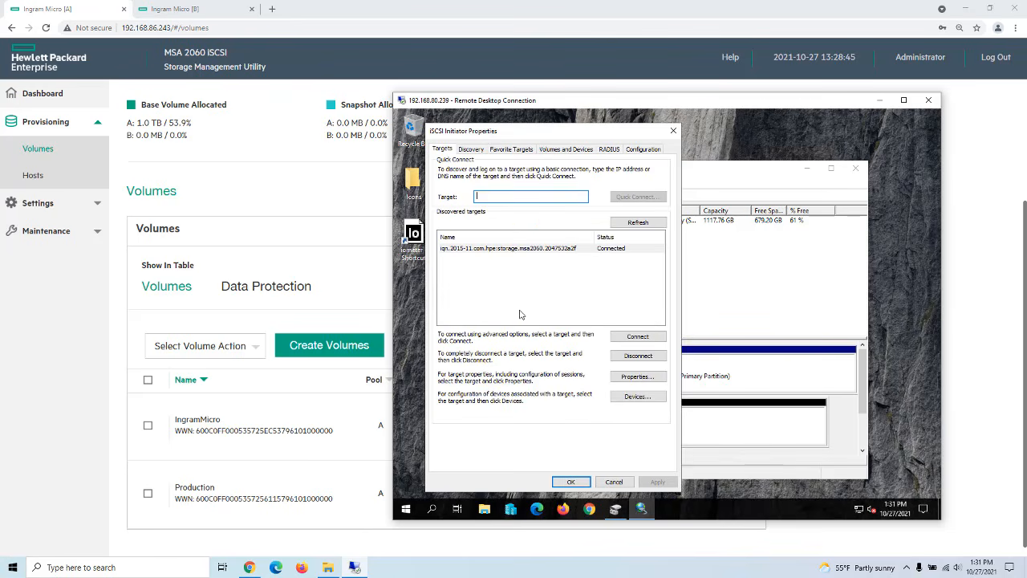
left_click(628, 377)
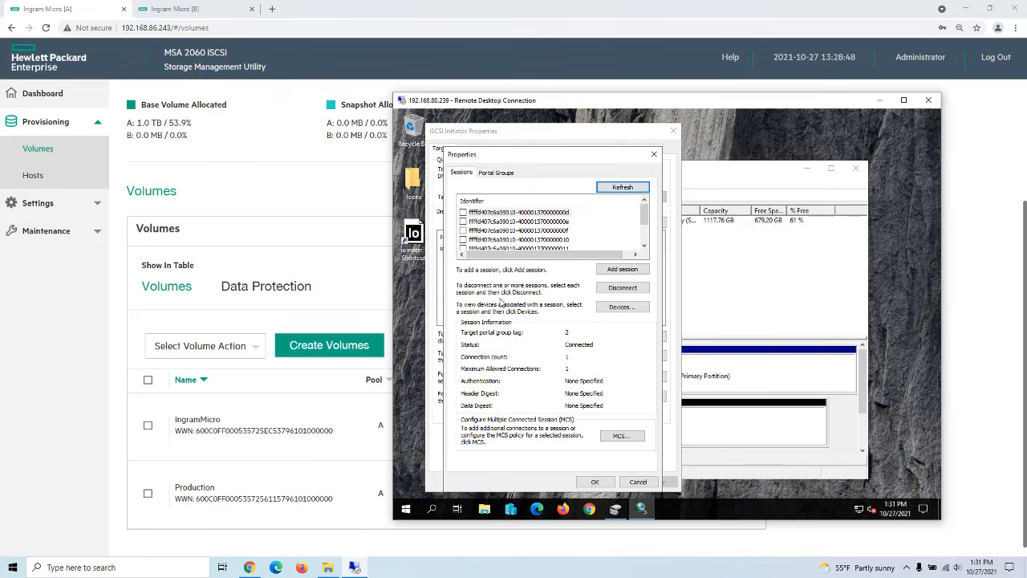
scroll(544, 220, "down", 1)
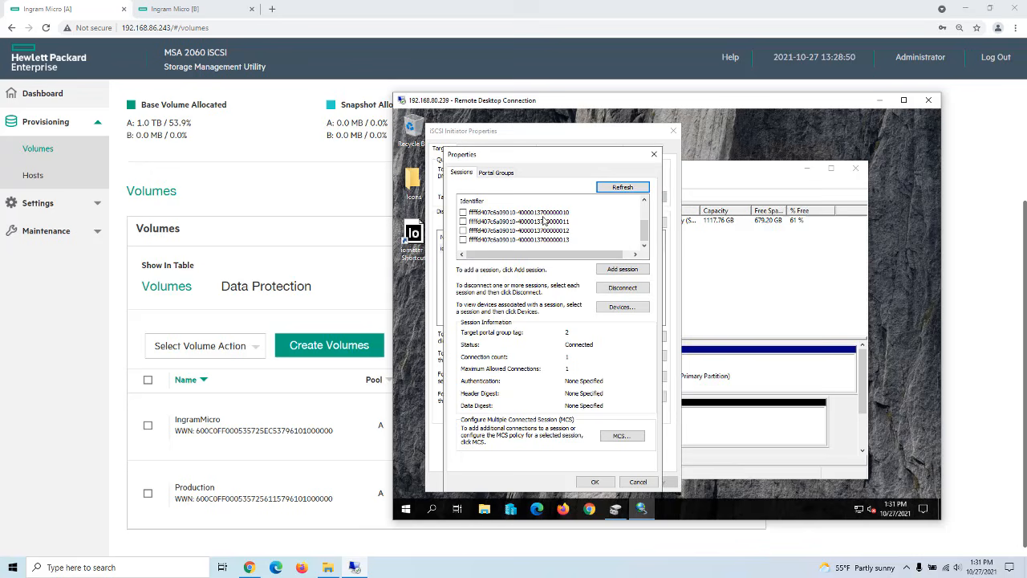
left_click(633, 483)
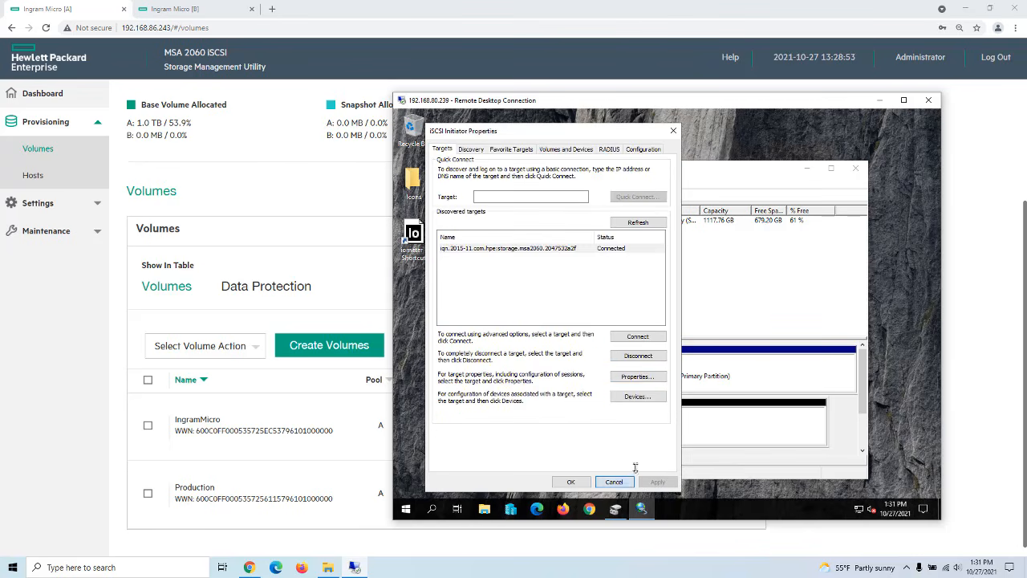
left_click(614, 481)
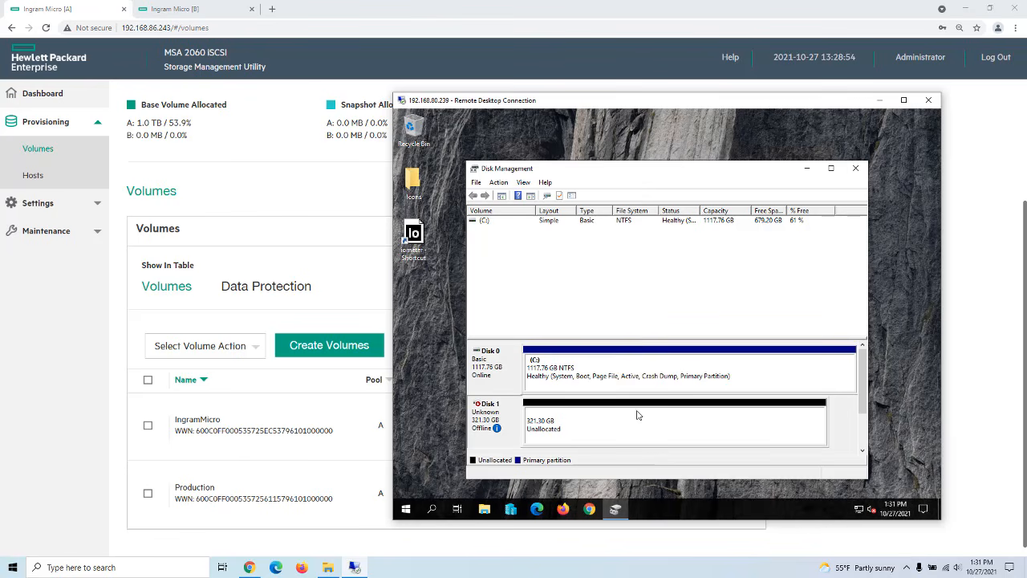
Bring the new Disk 1 online in Disk Management and initialize it
right_click(504, 411)
left_click(522, 415)
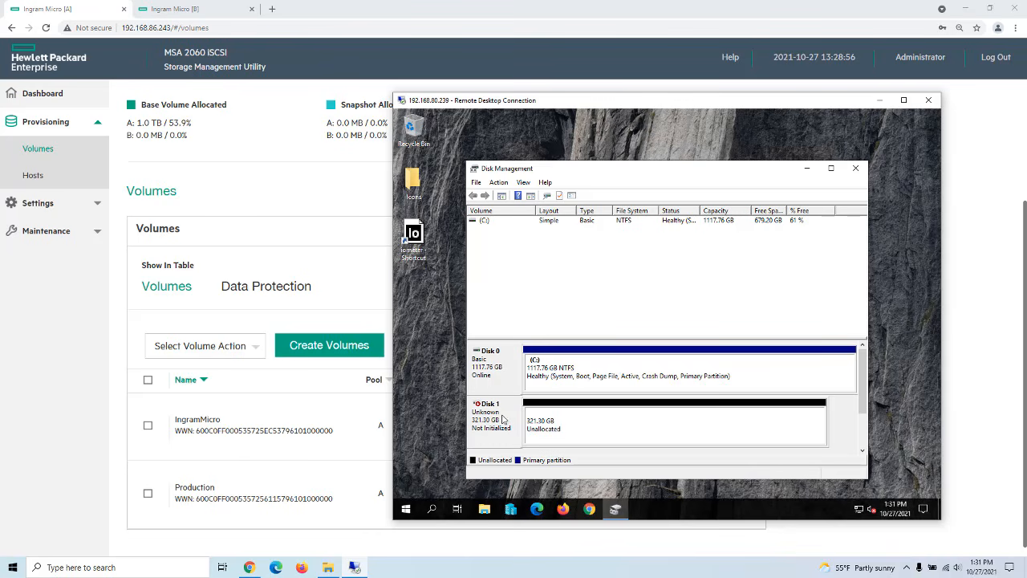
right_click(500, 408)
left_click(535, 417)
Create a simple volume on Disk 1's unallocated space, quick-formatted as NTFS with the label IngramMicro
right_click(587, 433)
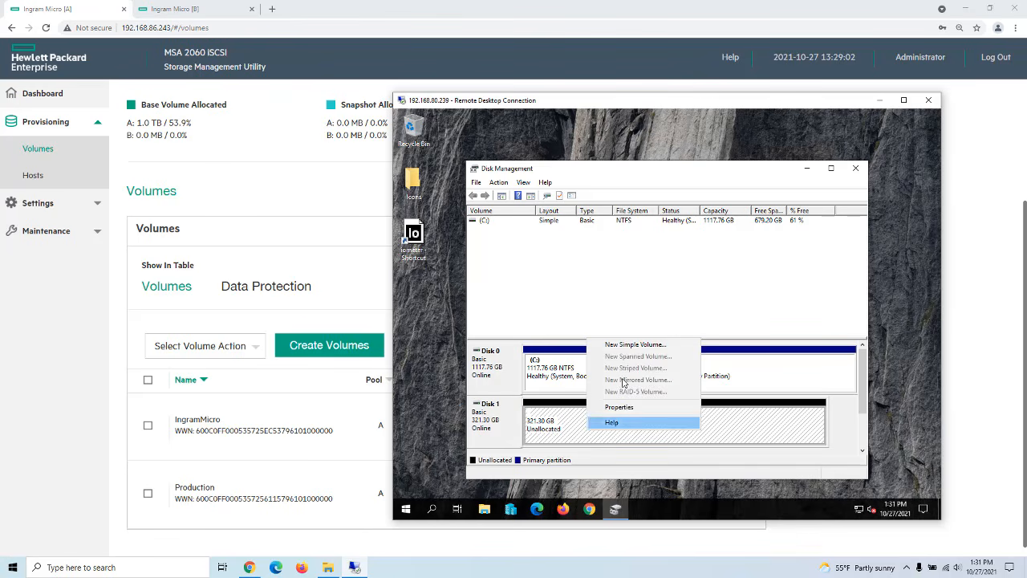
left_click(625, 346)
left_click(671, 411)
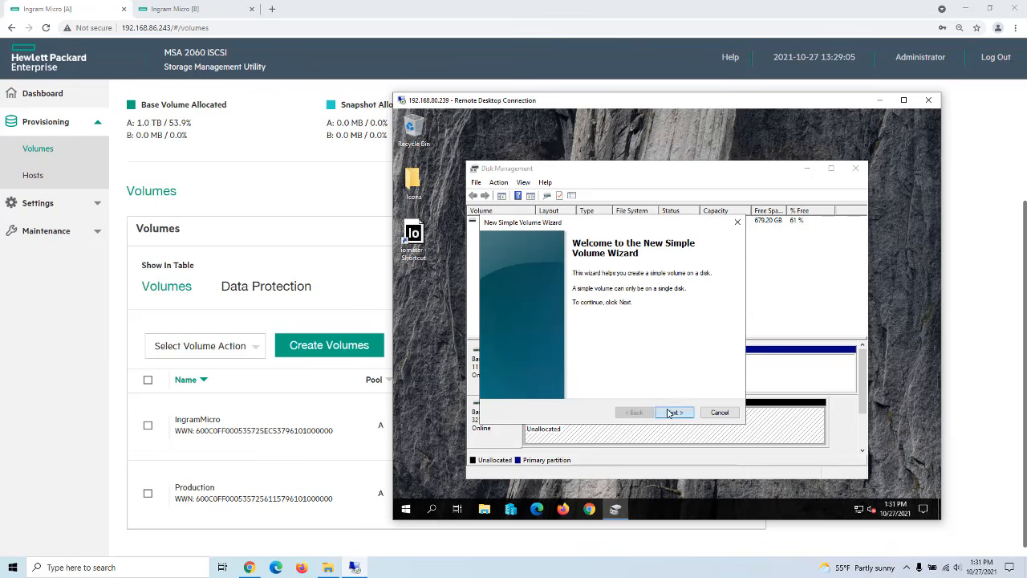
left_click(672, 412)
left_click(672, 413)
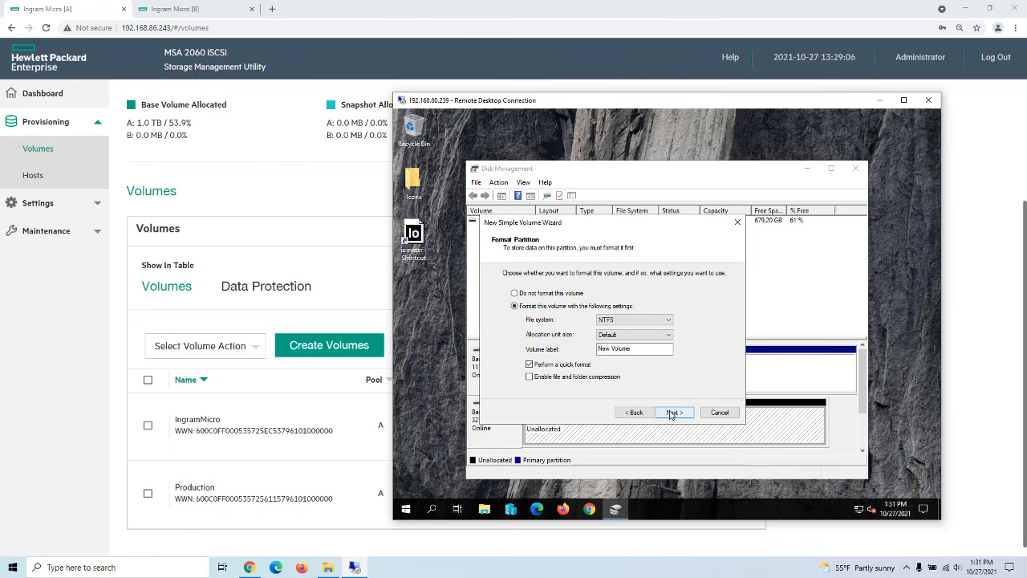
left_click_drag(635, 350, 547, 341)
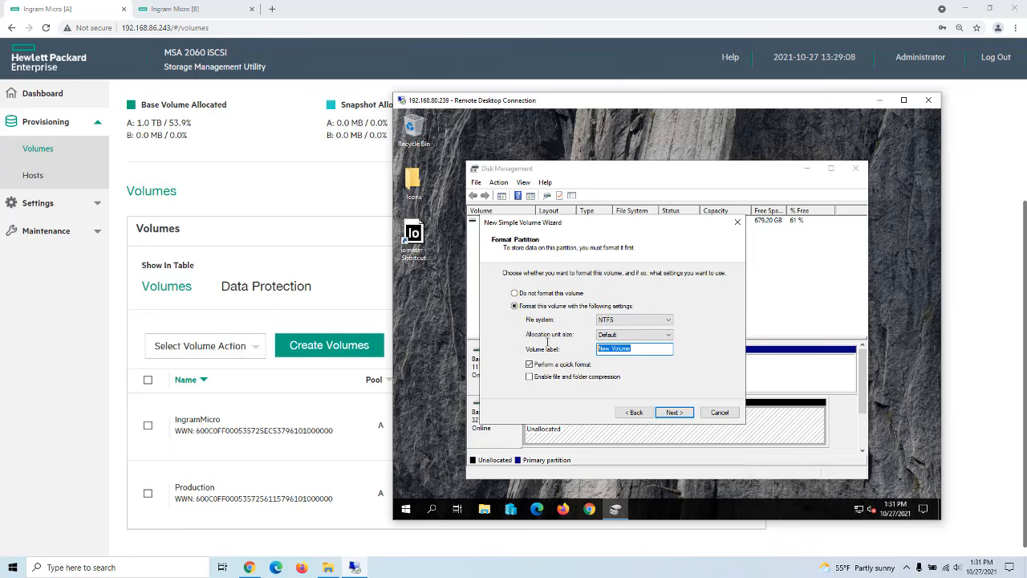
key("BackSpace")
left_click(692, 415)
left_click(678, 414)
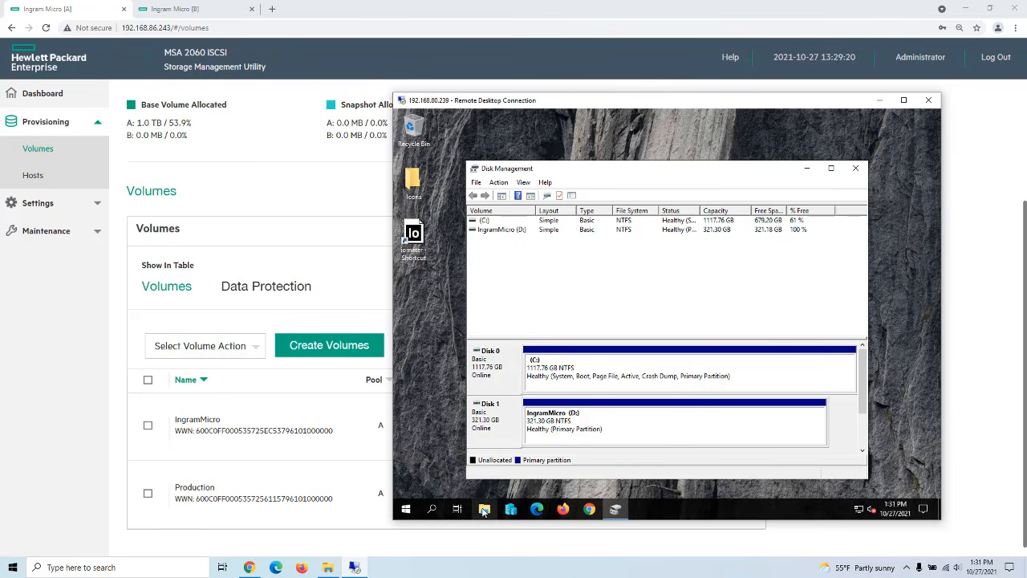
Open the IngramMicro (D:) drive in File Explorer and create a text document named ImportantInfo
left_click(483, 510)
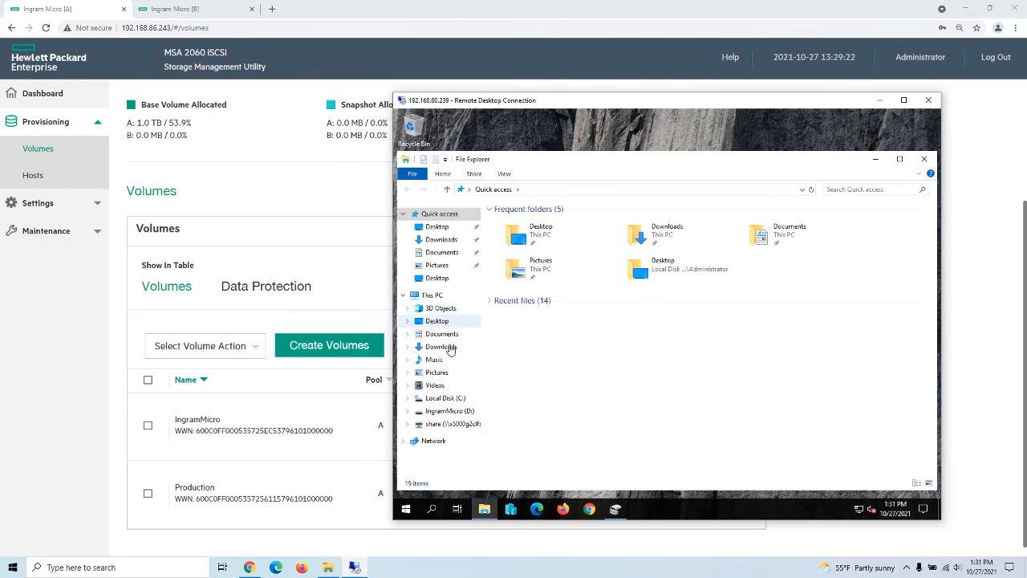
left_click(432, 295)
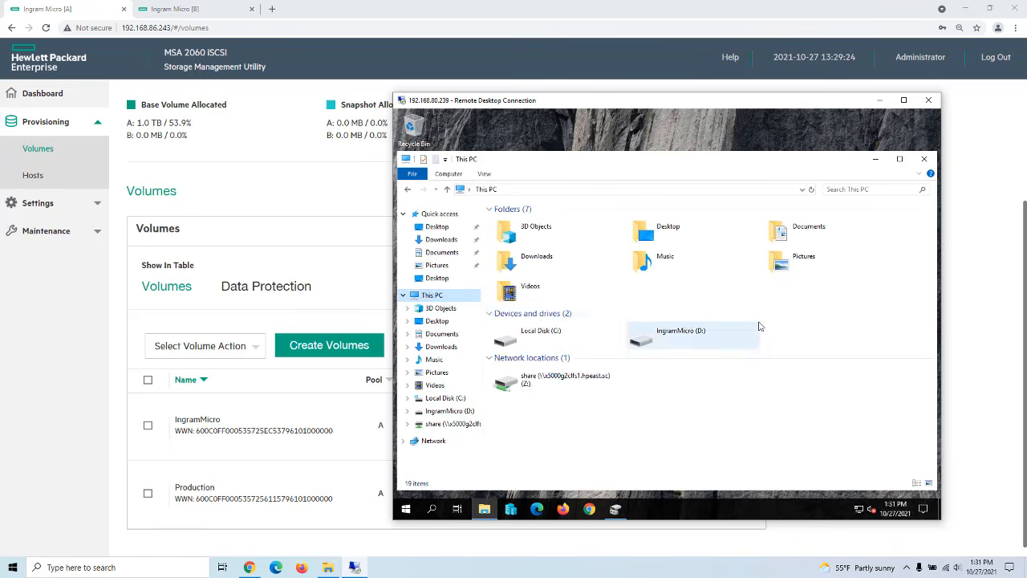
double_click(690, 332)
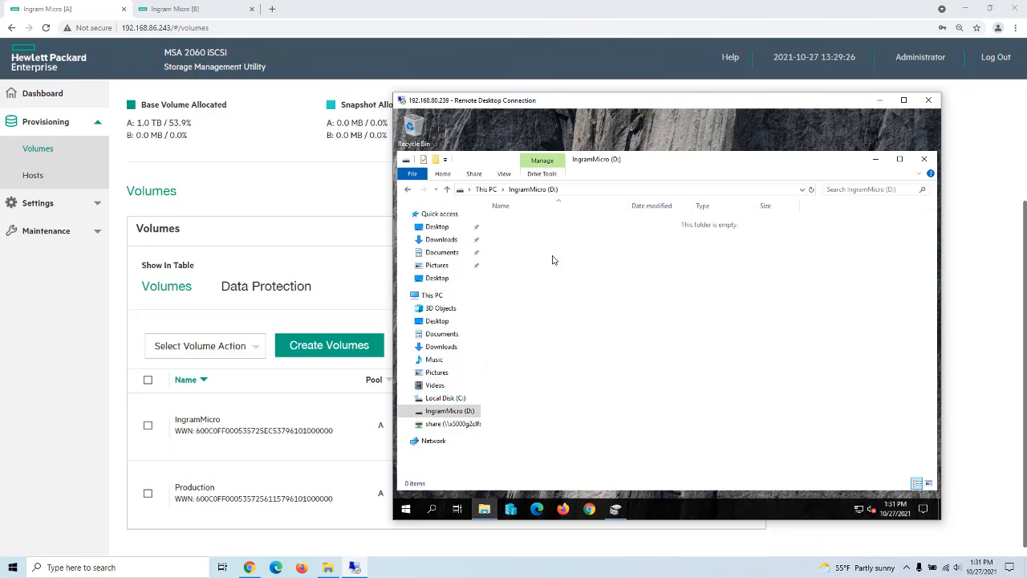
right_click(551, 254)
mouse_move(497, 375)
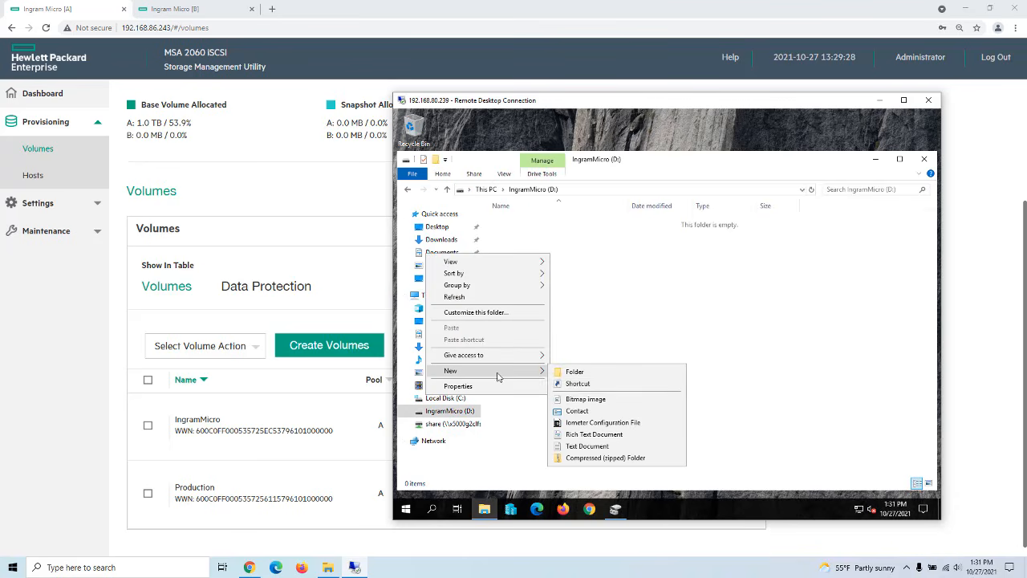
left_click(586, 446)
key("BackSpace")
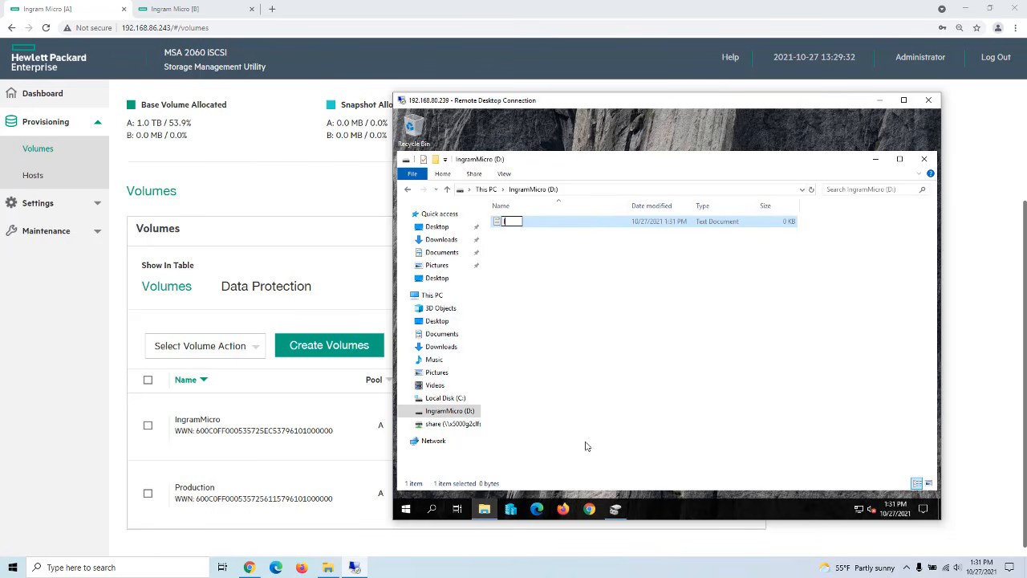
type("ImportantInfo")
left_click(685, 395)
Write a birthday reminder in the ImportantInfo file, save it, and close the file and the drive's folder window
double_click(528, 223)
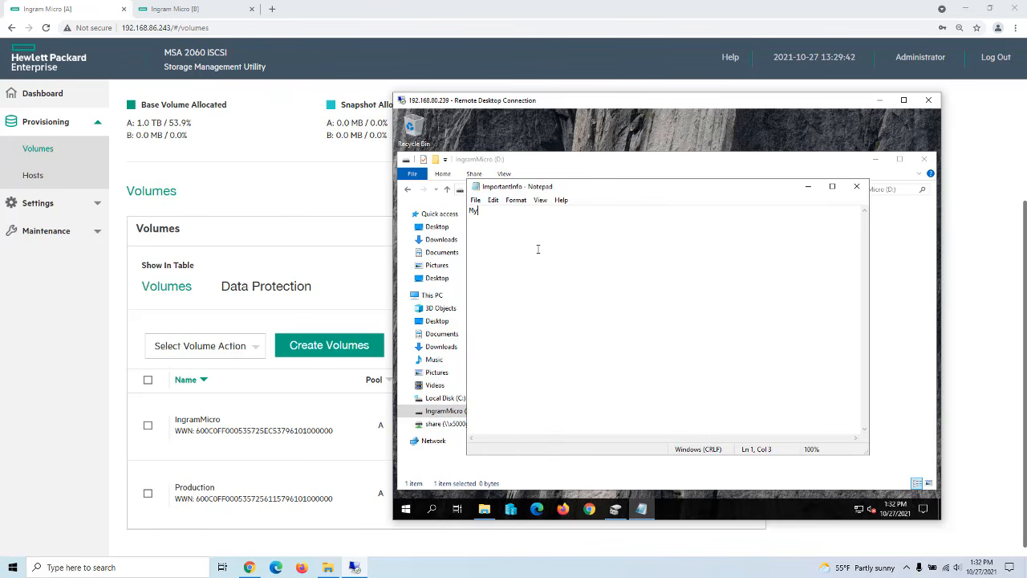
type("My Wife's Birthday is Nov 26th")
left_click(476, 199)
left_click(491, 242)
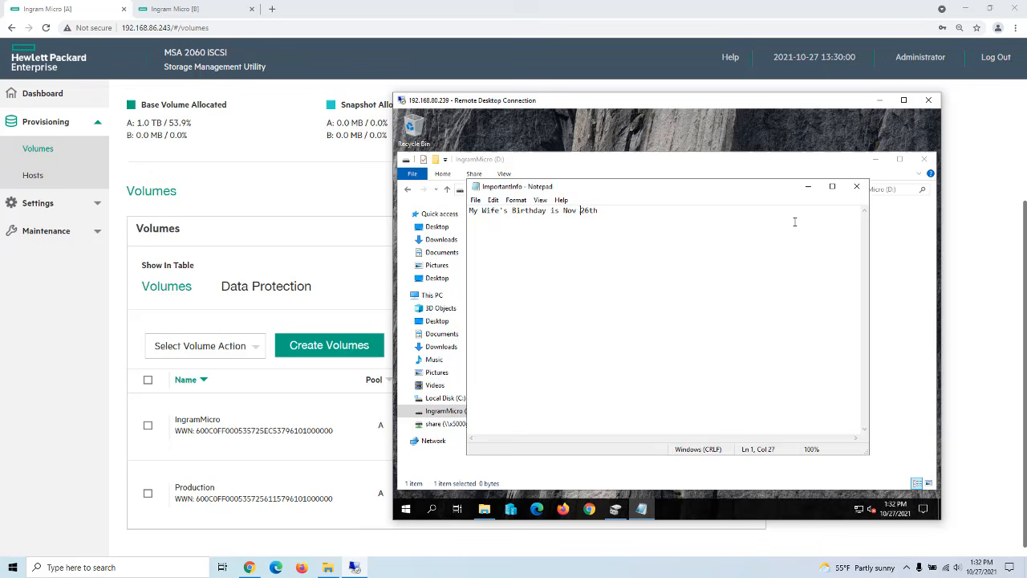
left_click(856, 186)
left_click(919, 161)
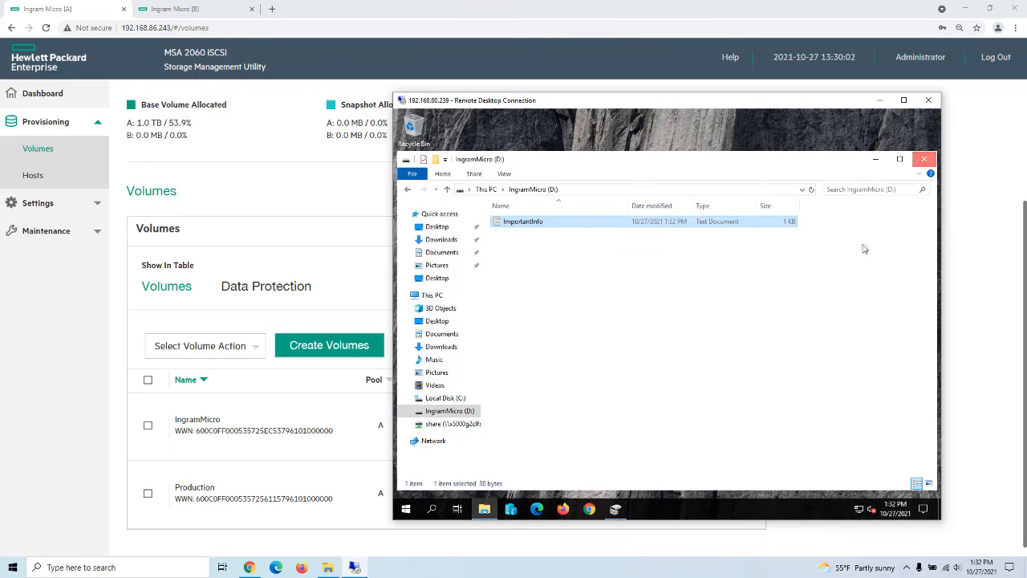
Switch back to the Storage Management Utility and select the IngramMicro volume in the Volumes table
left_click_drag(678, 175, 696, 158)
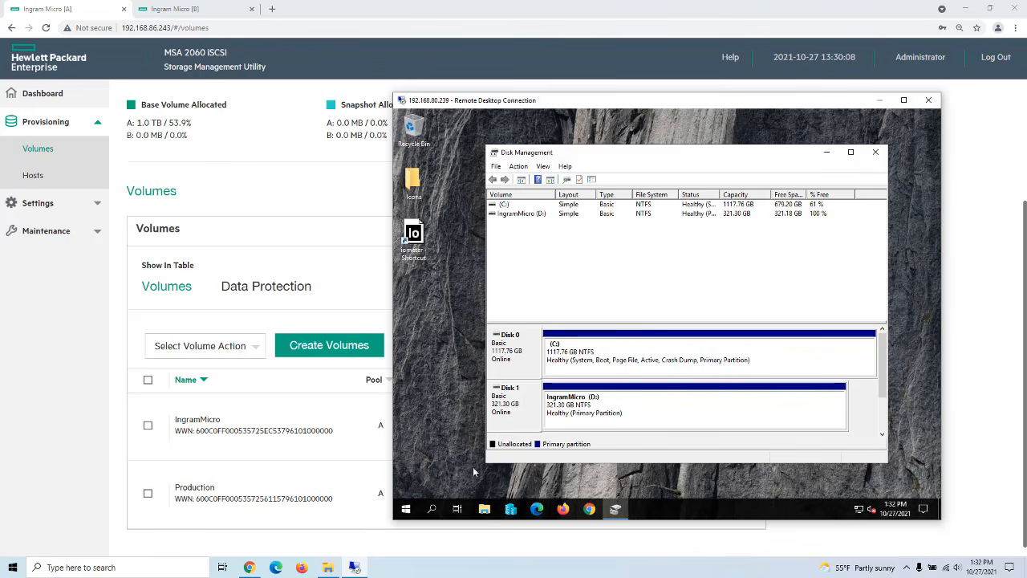
left_click(277, 409)
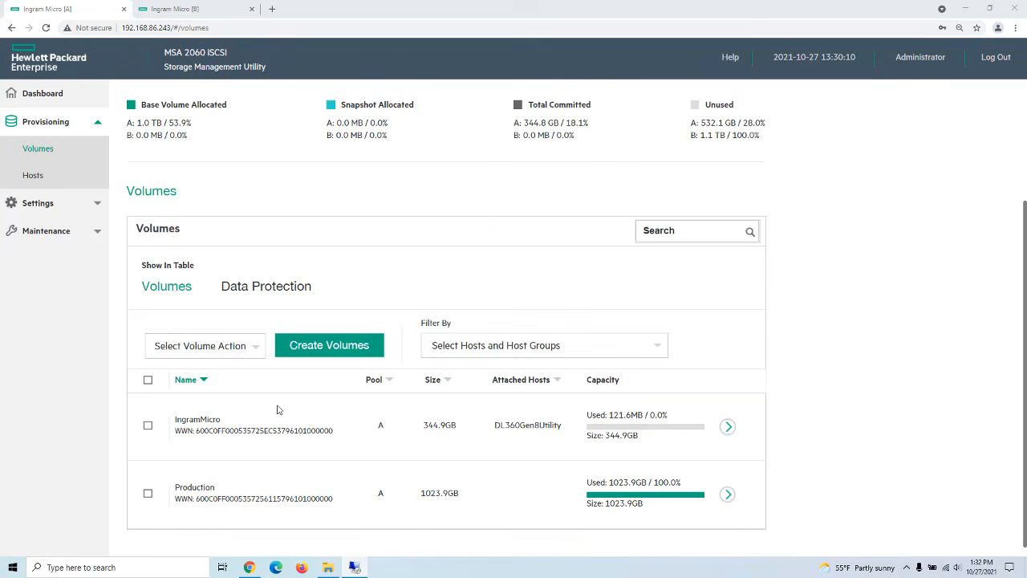
left_click(148, 425)
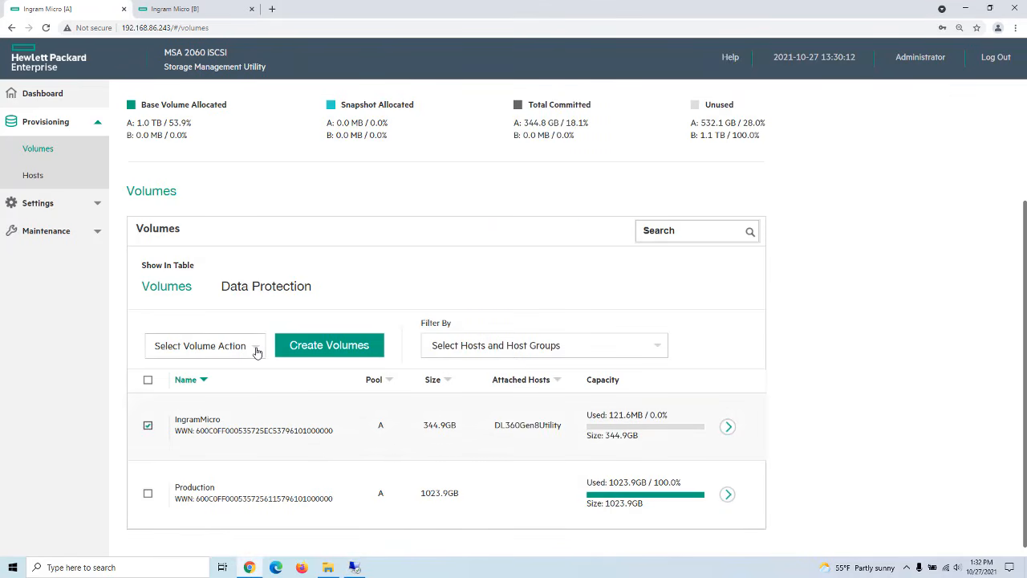
left_click(253, 350)
left_click(189, 445)
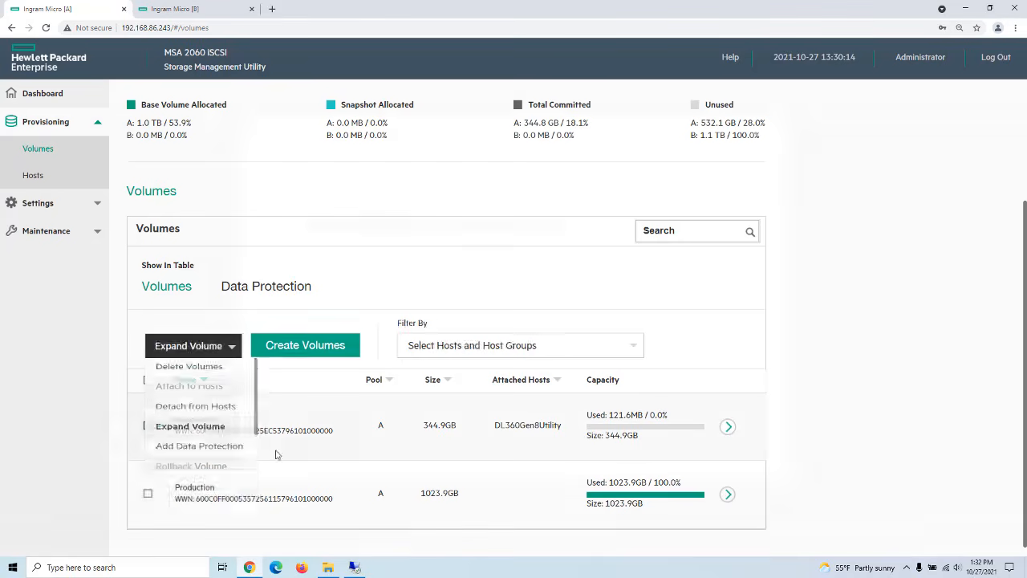
left_click(460, 434)
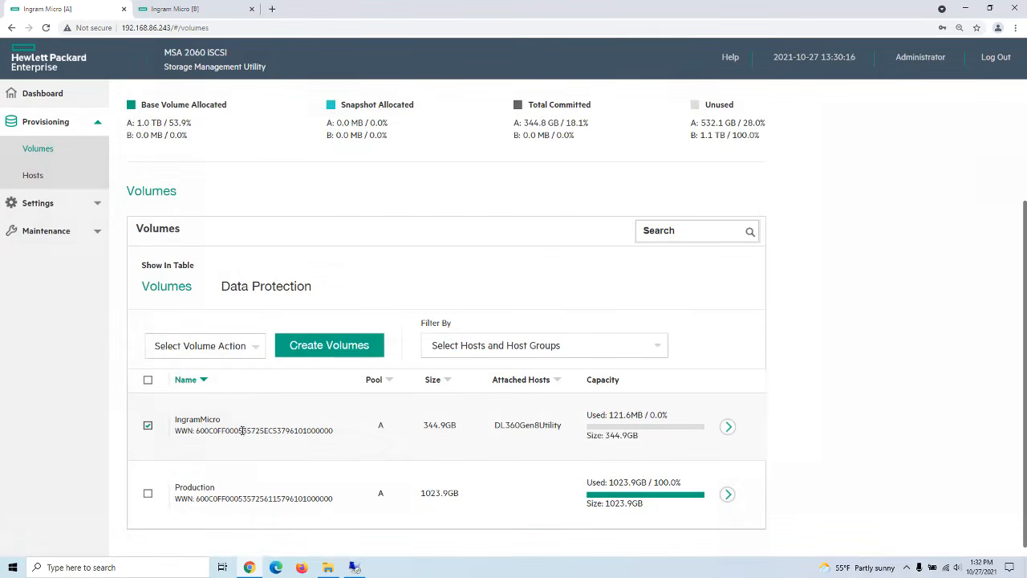
Open the IngramMicro volume's details and expand the volume by 100 GB
left_click(727, 426)
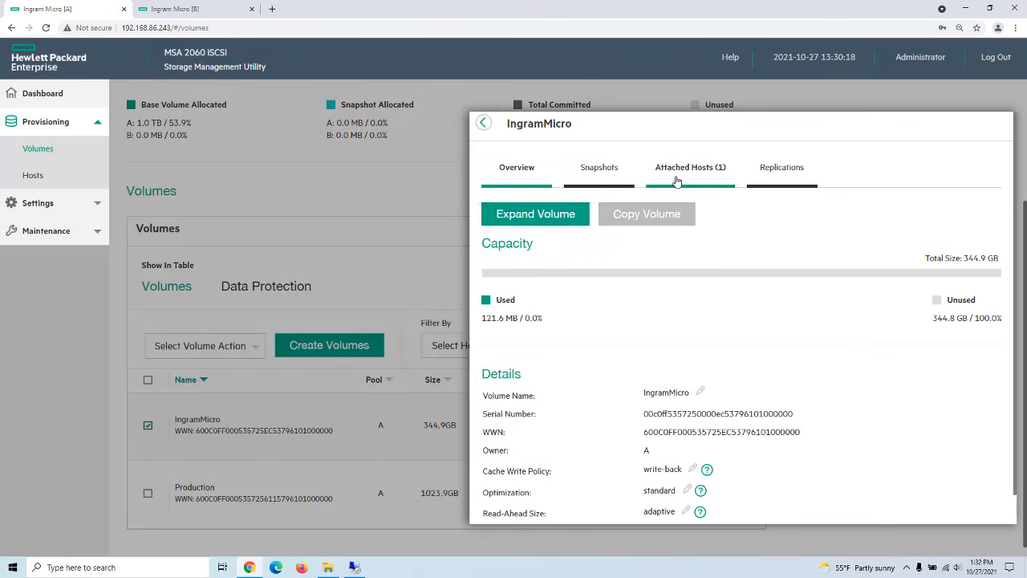
left_click(545, 214)
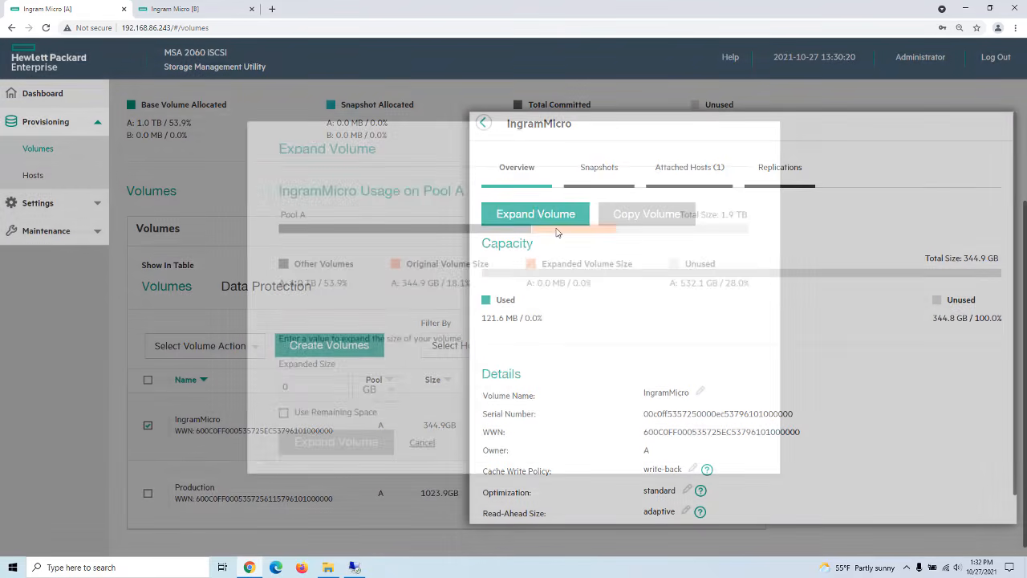
left_click_drag(311, 384, 285, 387)
type("100")
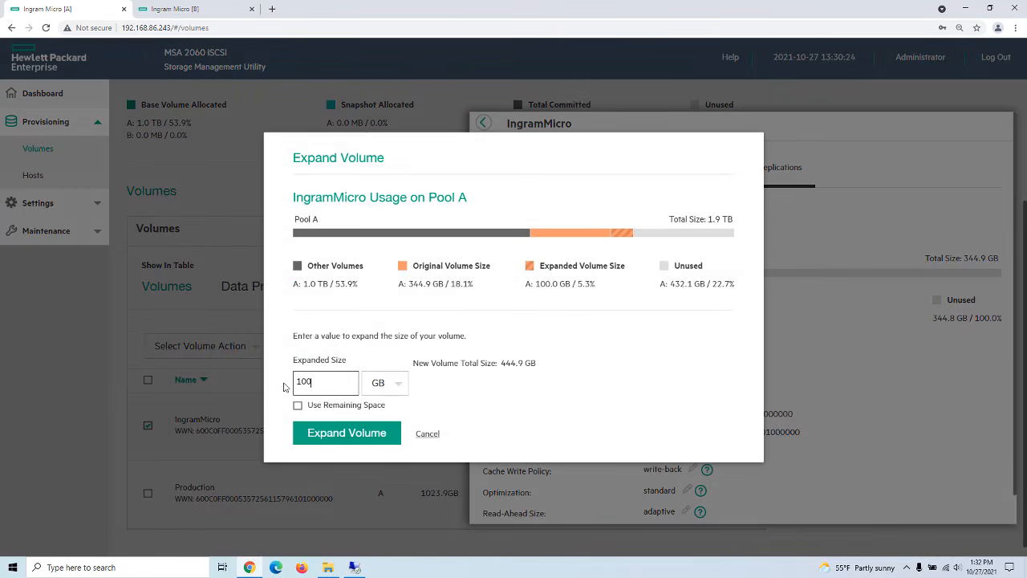
left_click(341, 426)
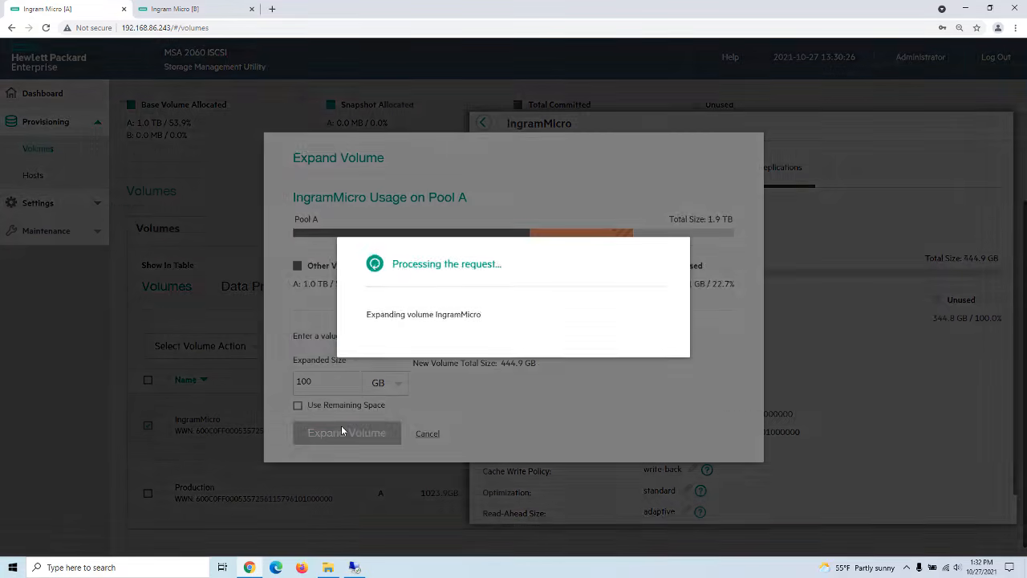
left_click(388, 340)
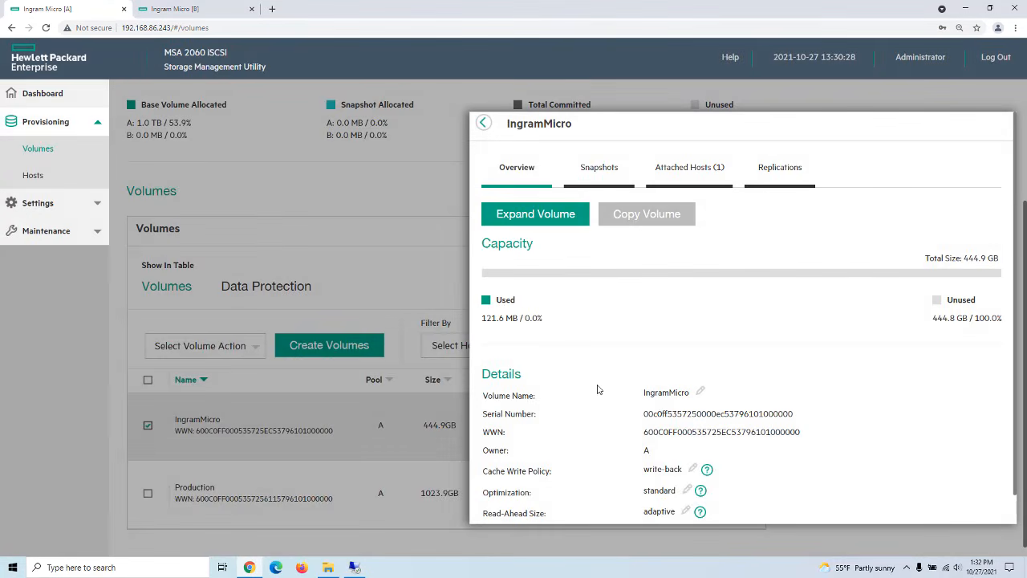
Switch to the Remote Desktop session and rescan the disks in Disk Management
left_click(354, 568)
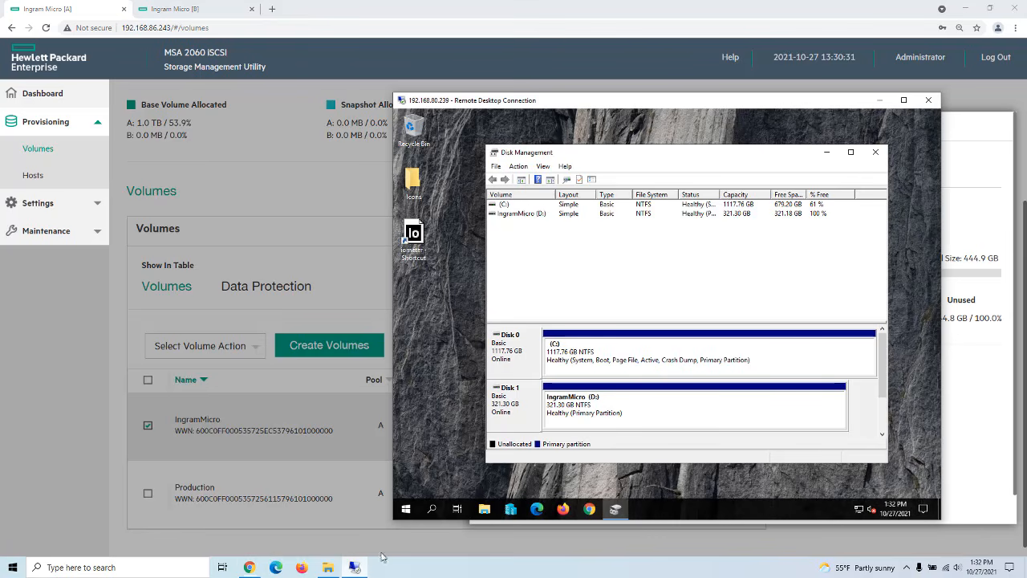
left_click(519, 166)
left_click(541, 191)
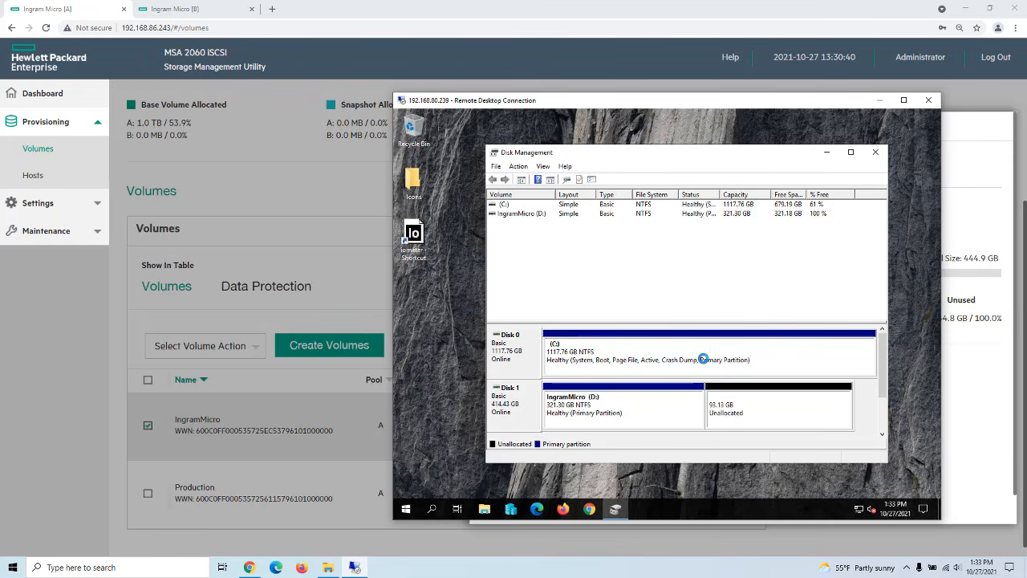
Check the Extend Volume option for the IngramMicro (D:) partition without applying it, and return to the Storage Management Utility
right_click(663, 407)
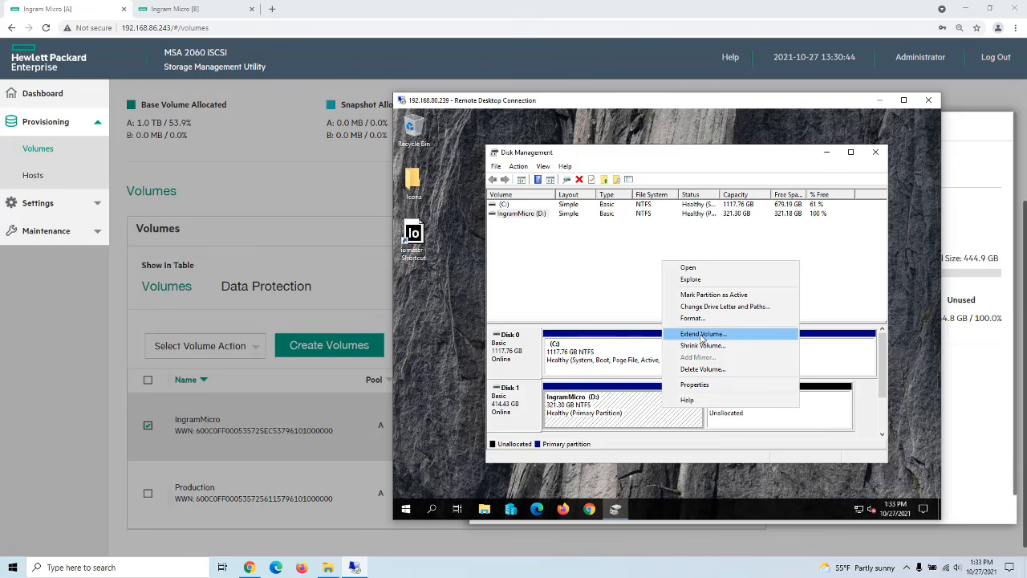
left_click(433, 325)
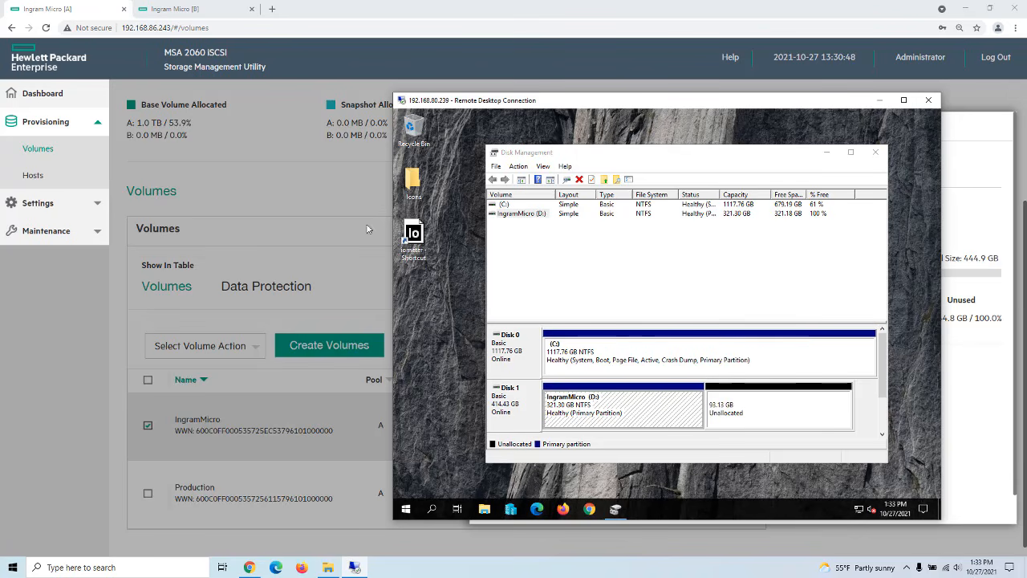
left_click(273, 258)
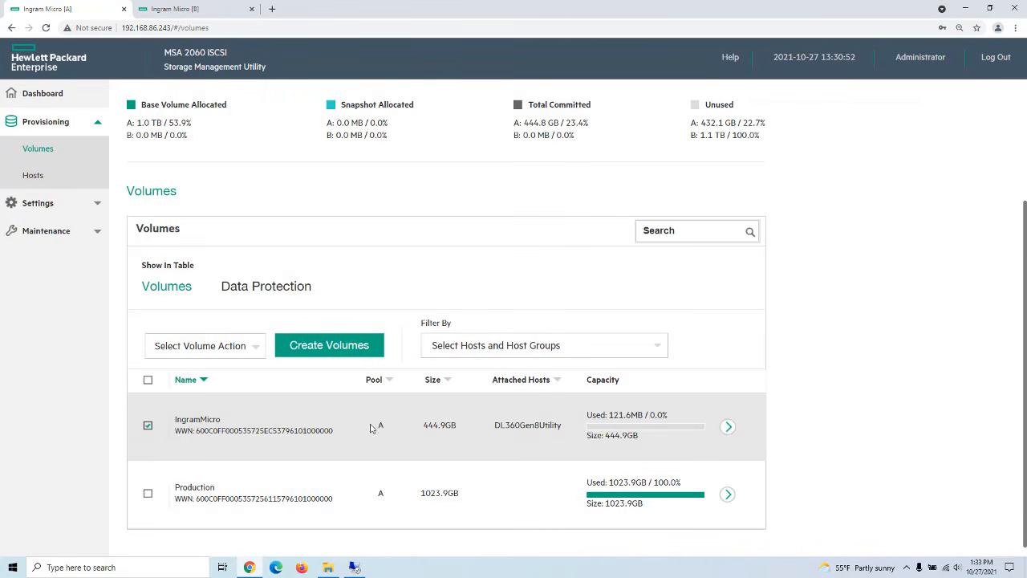
left_click(255, 348)
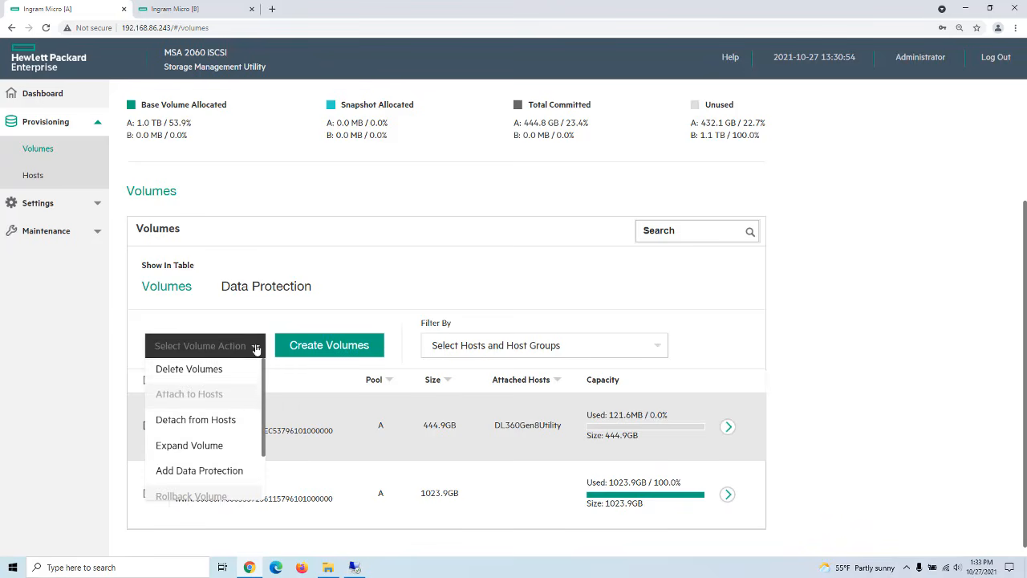
scroll(210, 417, "down", 2)
left_click(208, 418)
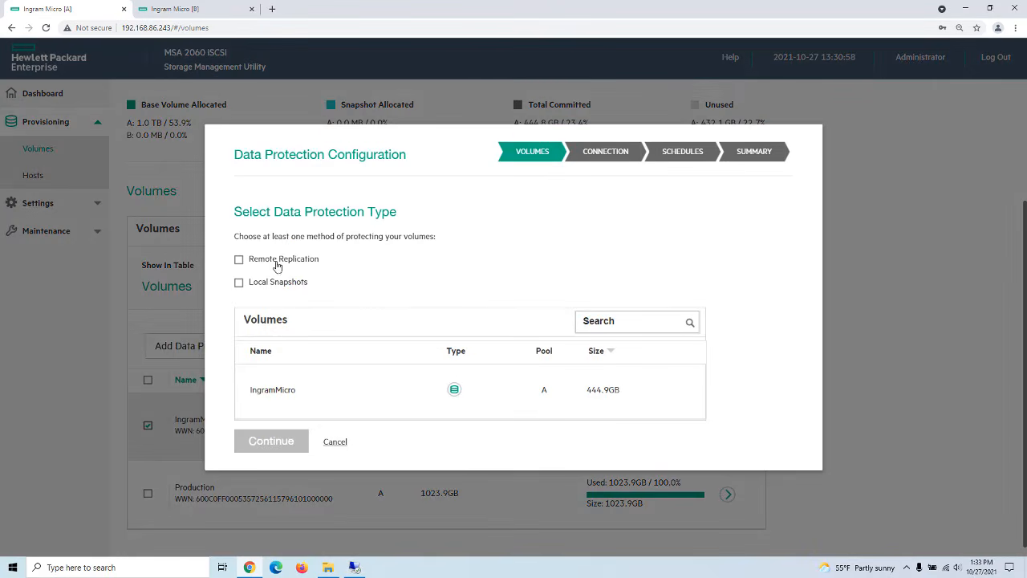
left_click(335, 442)
Open the IngramMicro volume's snapshots and begin adding Local Snapshots data protection, continuing to the snapshot schedule options
left_click(727, 427)
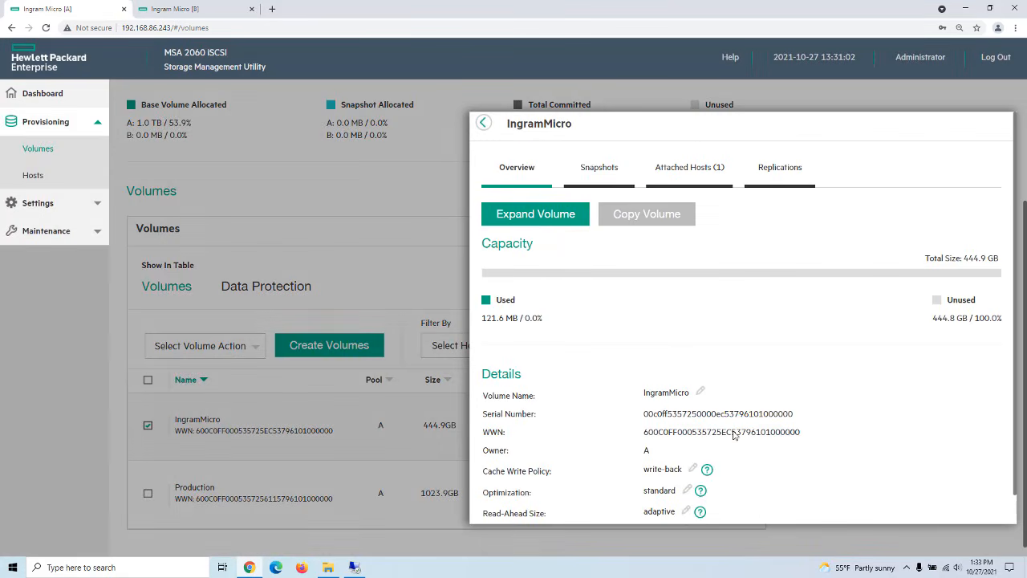
left_click(605, 170)
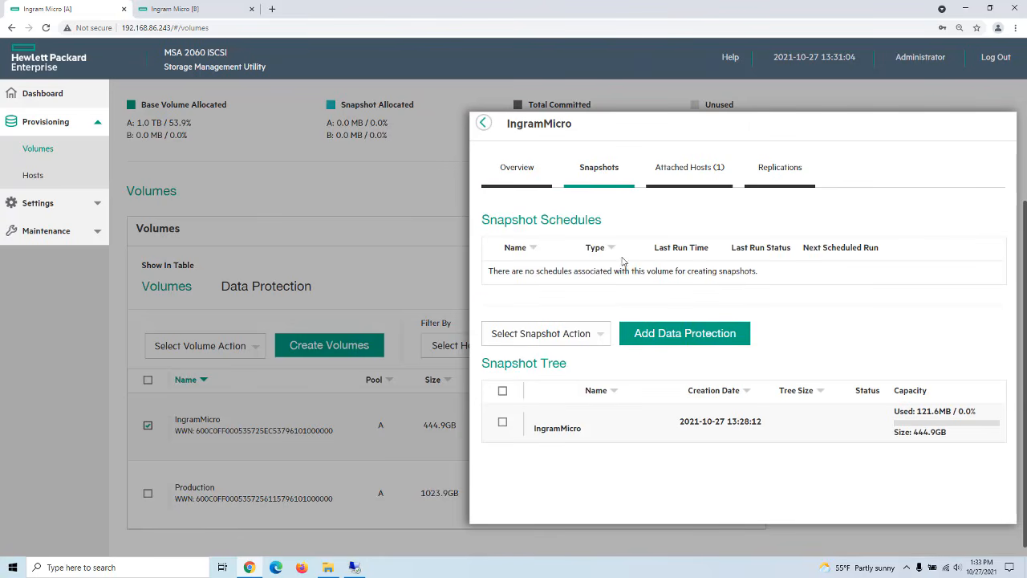
left_click(684, 335)
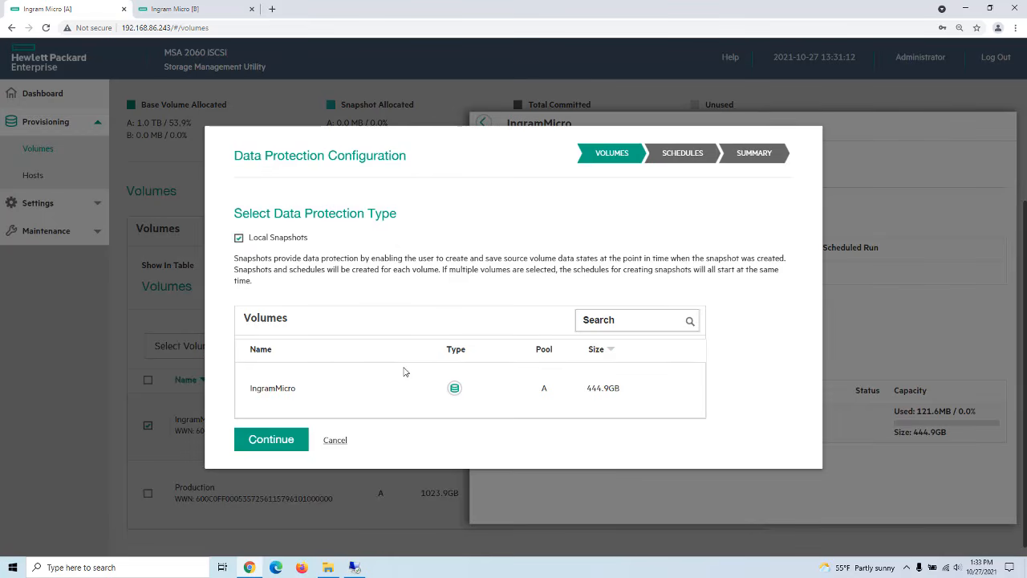
left_click(267, 439)
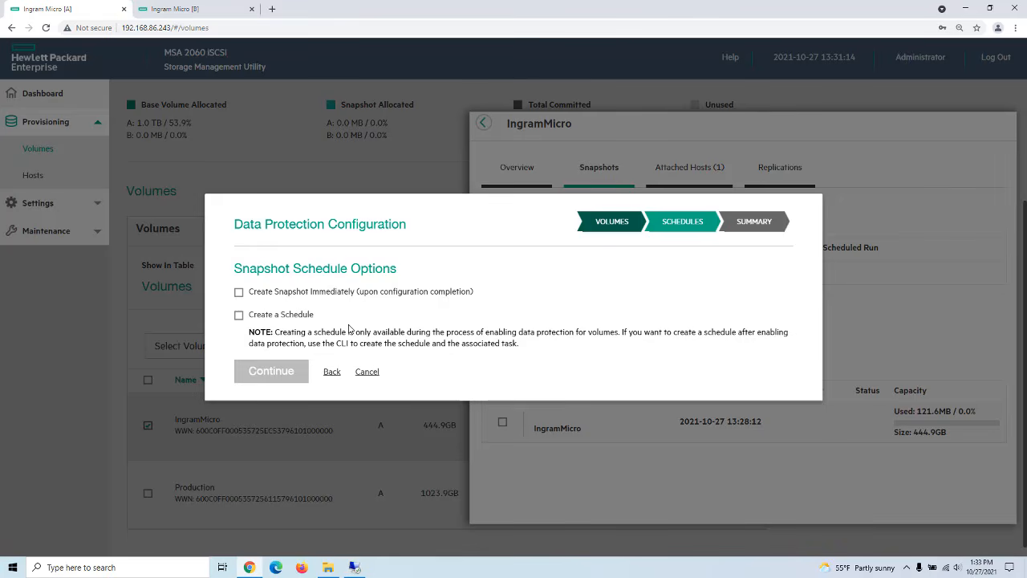
Turn on Create a Schedule to review the snapshot settings, start time, repeat, end and constraint options, and turn it off again
left_click(239, 314)
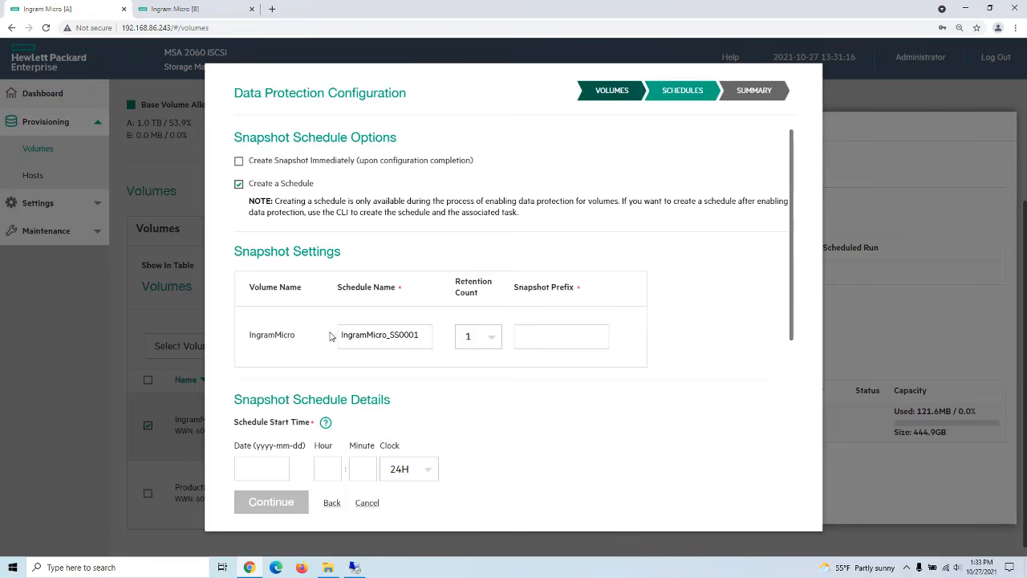
scroll(550, 382, "down", 3)
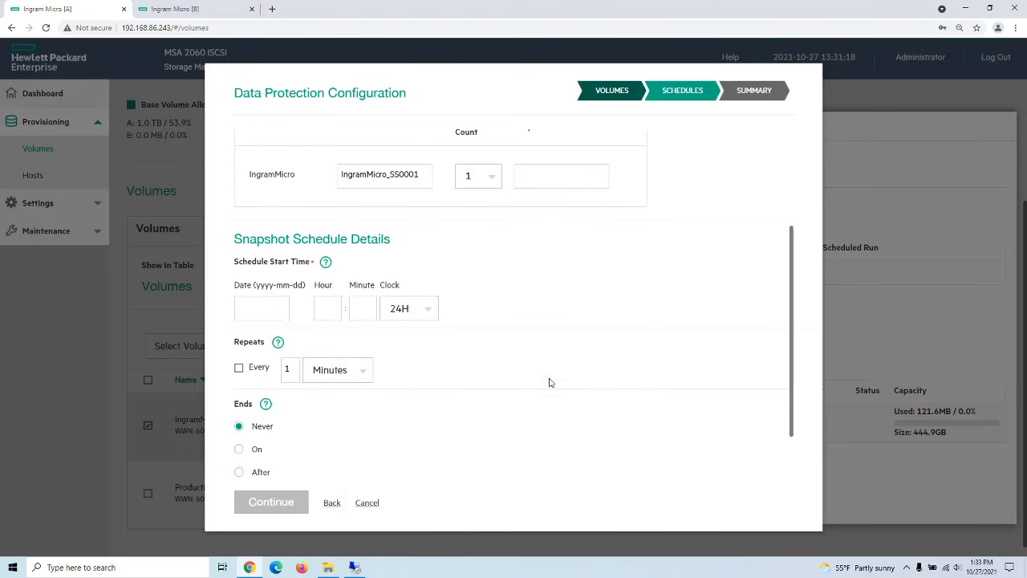
scroll(549, 382, "up", 1)
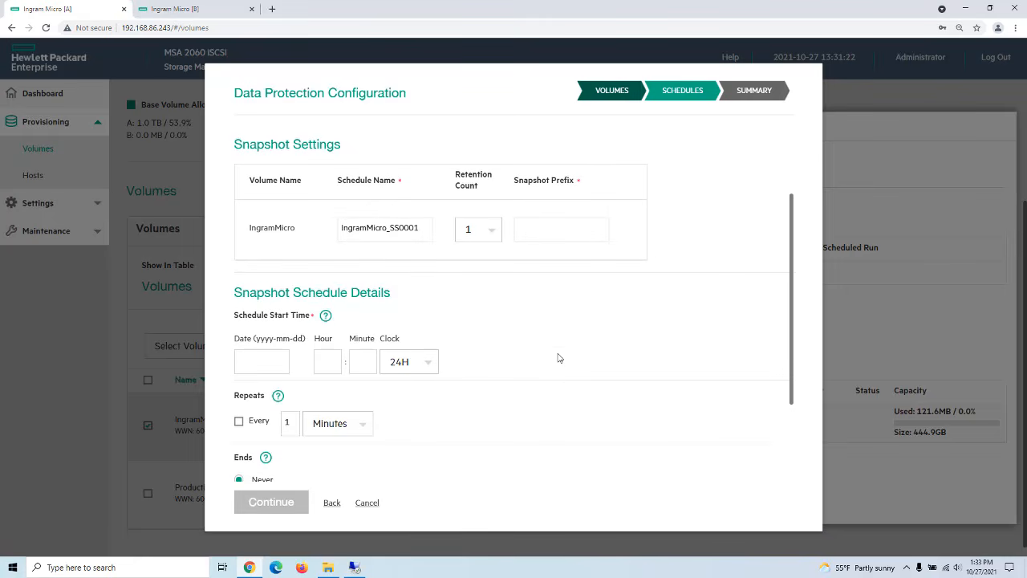
scroll(559, 358, "down", 2)
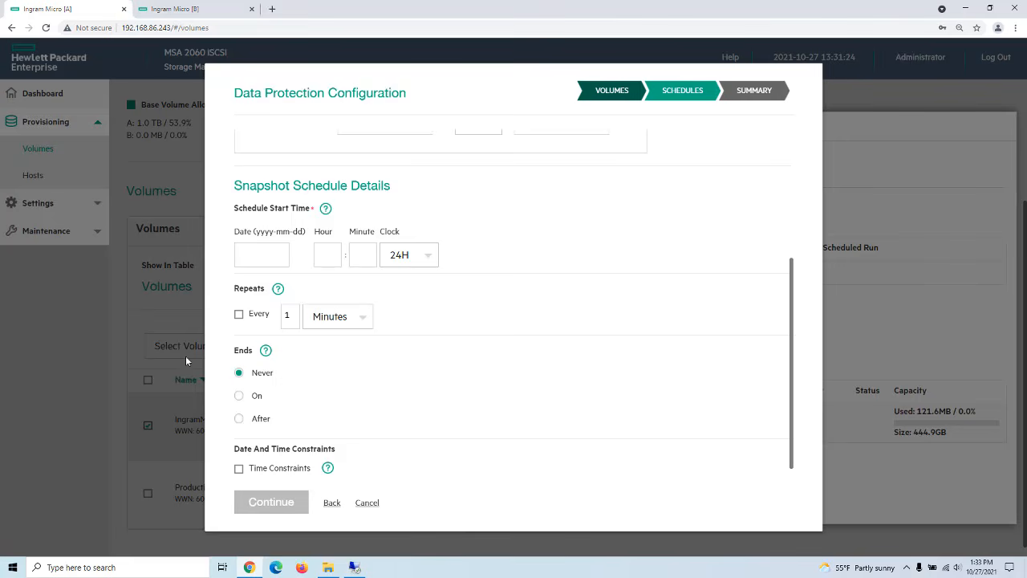
scroll(497, 365, "down", 1)
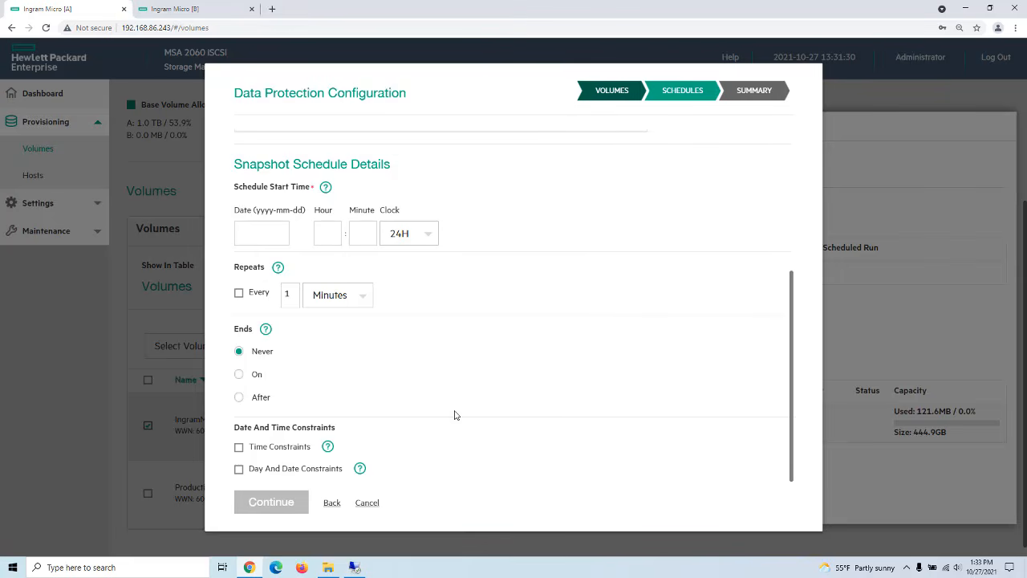
scroll(454, 415, "up", 3)
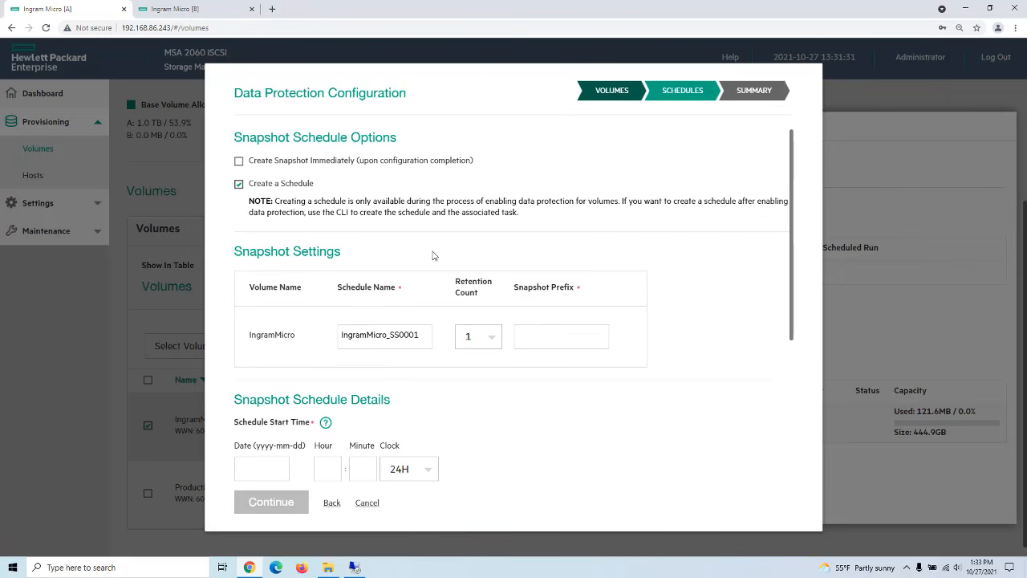
left_click(238, 184)
Choose to create an IngramMicro snapshot immediately without a schedule, and apply the data protection settings
left_click(240, 294)
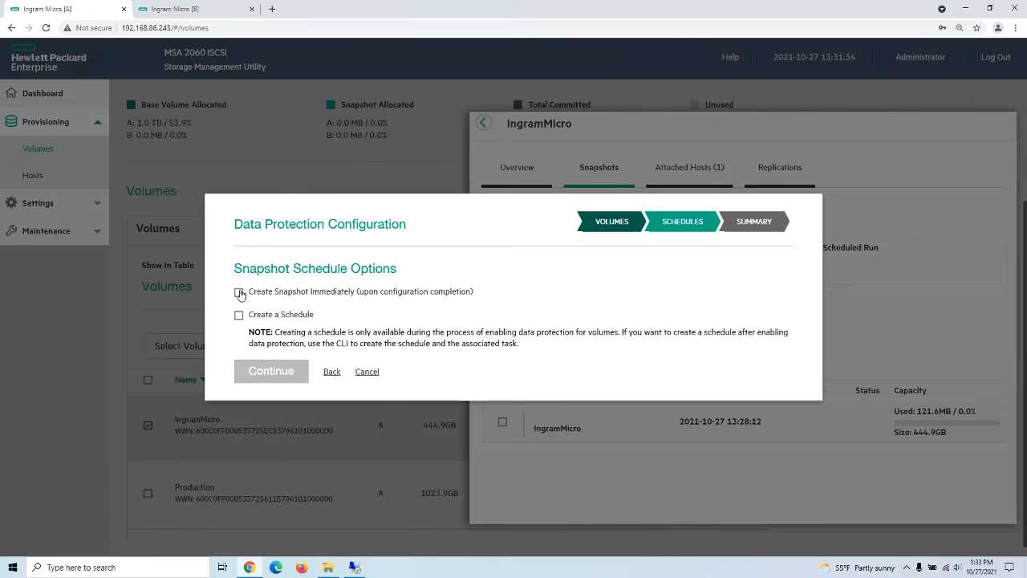
left_click(238, 261)
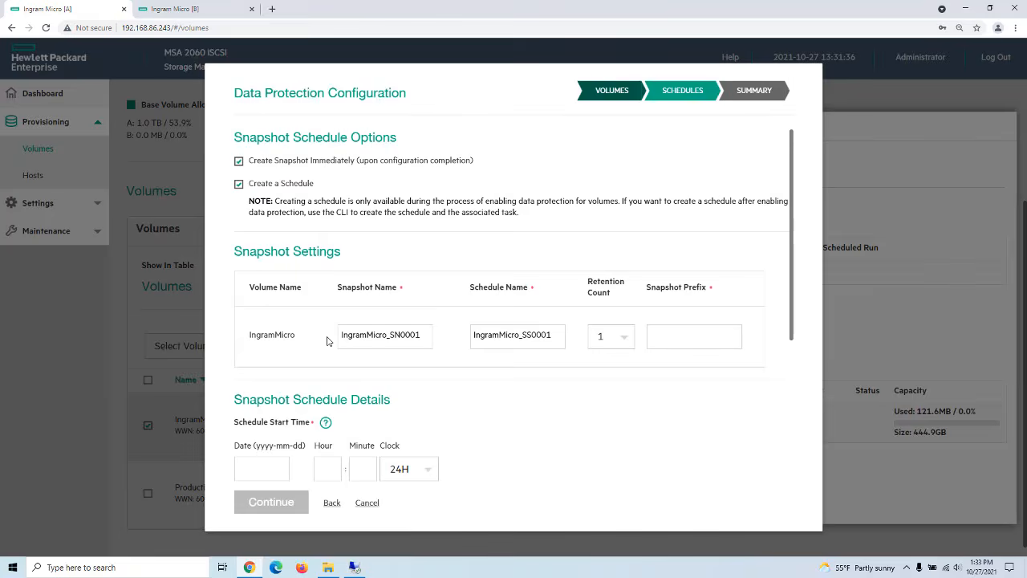
left_click(238, 184)
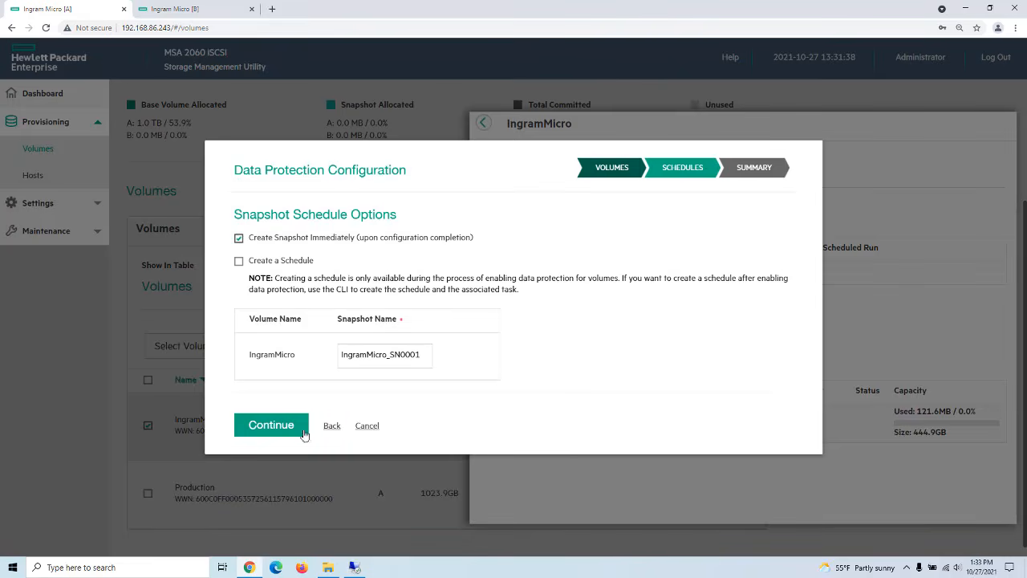
left_click(277, 431)
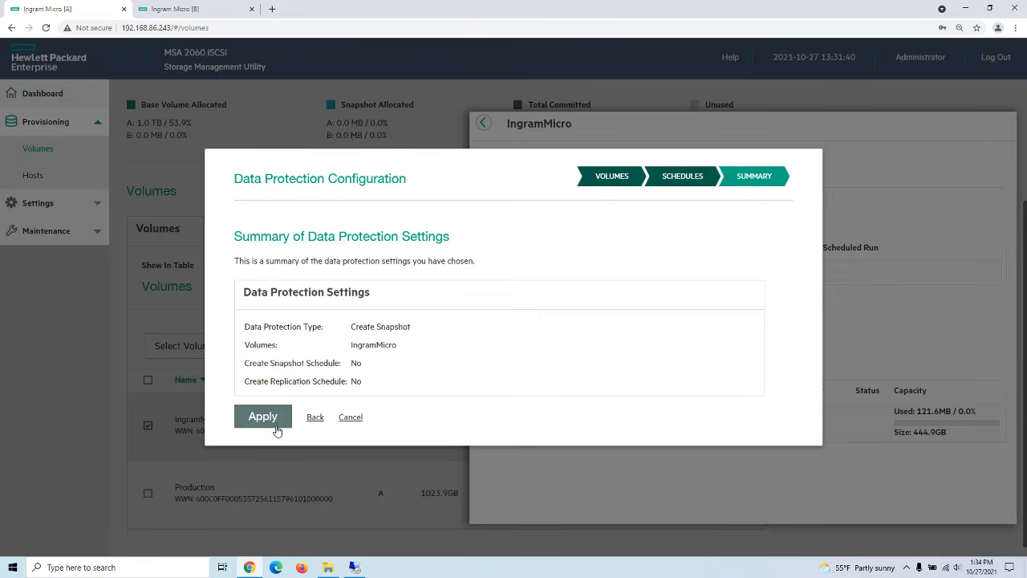
left_click(270, 419)
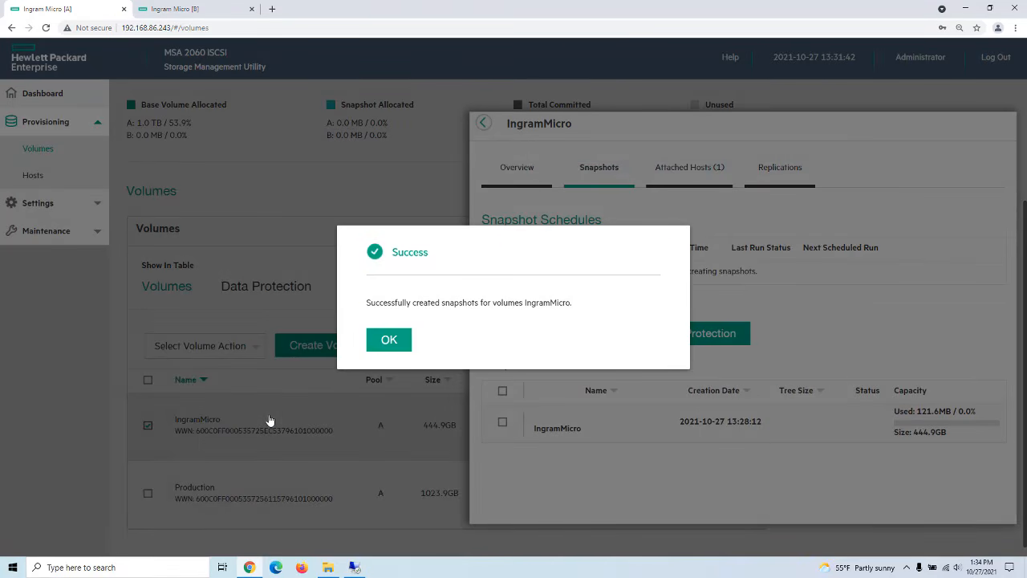
left_click(390, 341)
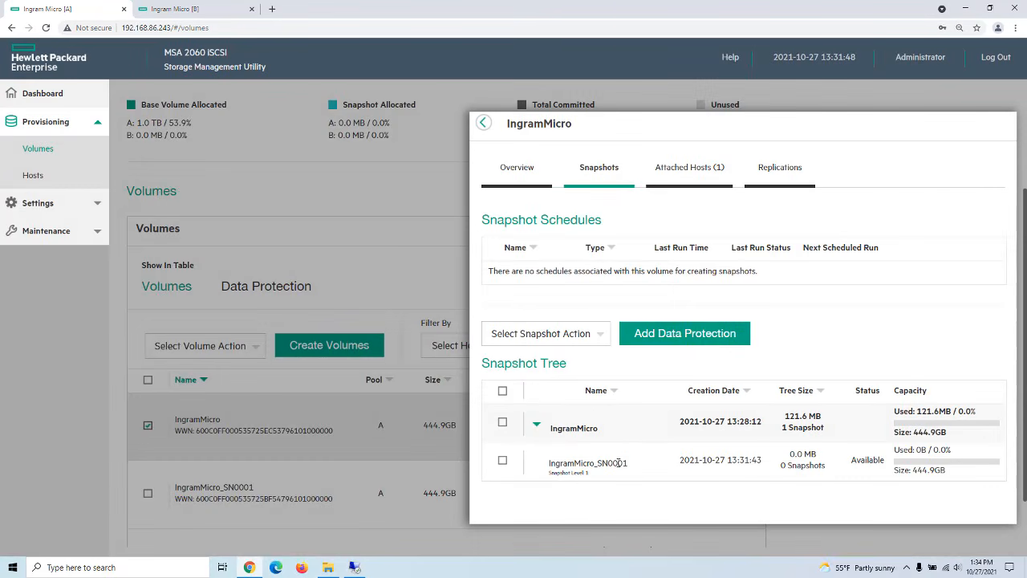
Return to the volumes list, select only the IngramMicro_SN0001 snapshot, and review which volume actions it offers
left_click(483, 123)
scroll(366, 462, "down", 1)
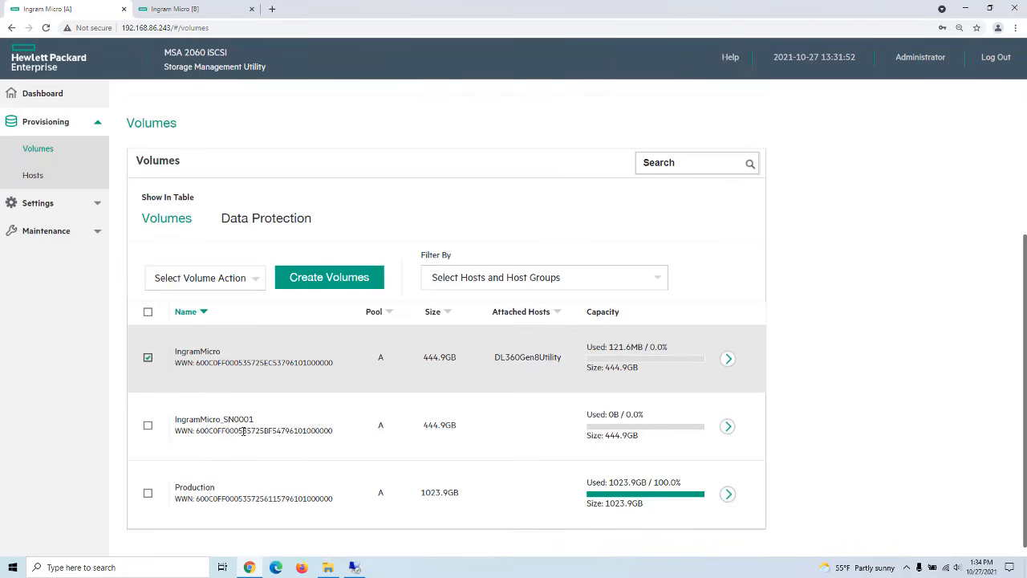
left_click(149, 360)
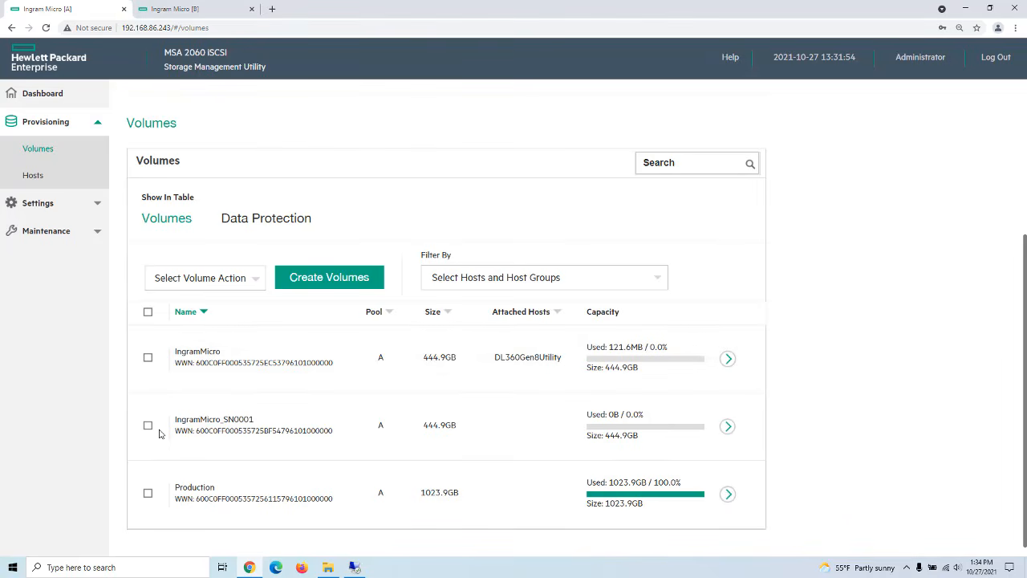
left_click(147, 426)
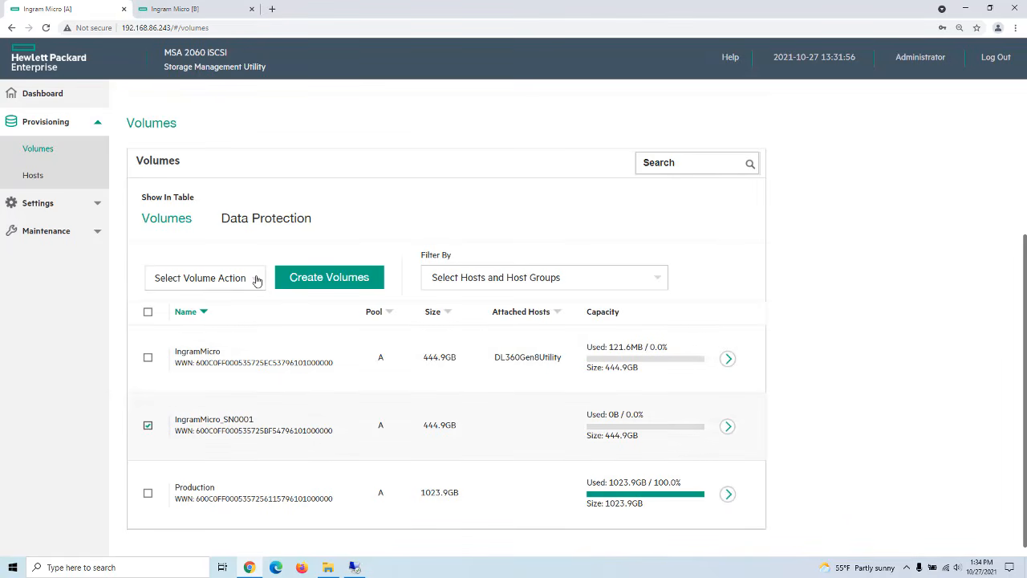
left_click(257, 280)
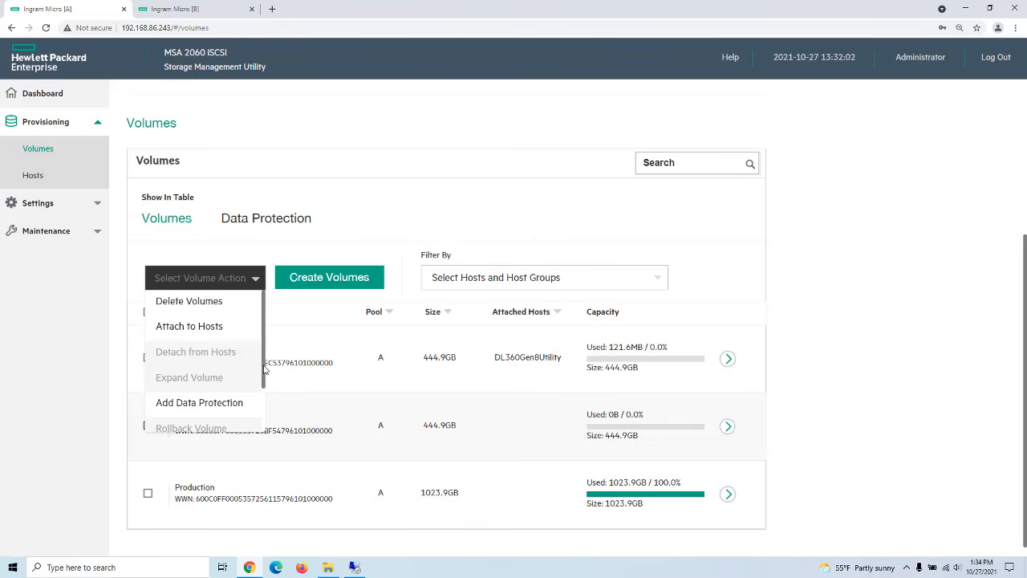
left_click_drag(265, 368, 270, 419)
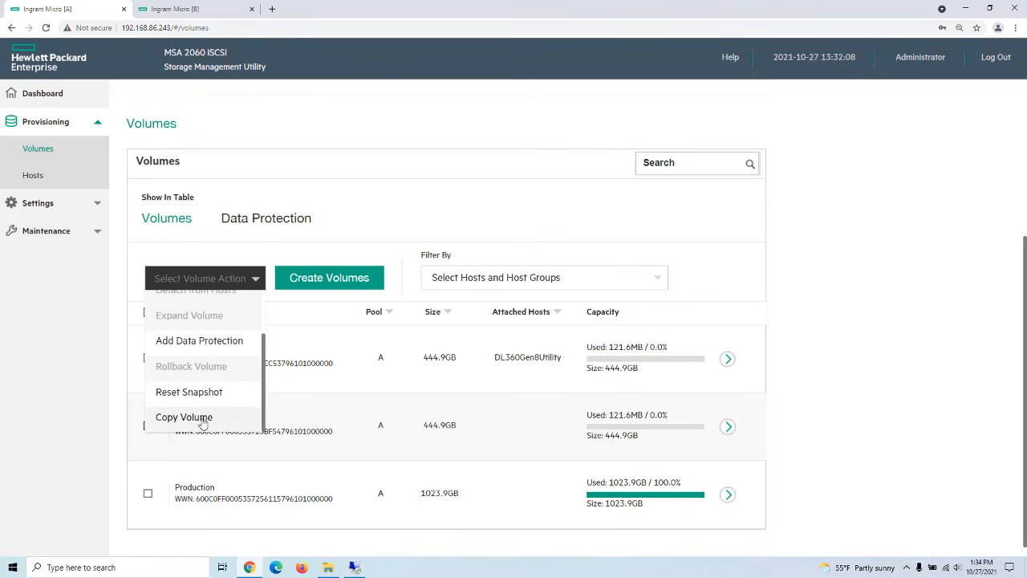
left_click(133, 403)
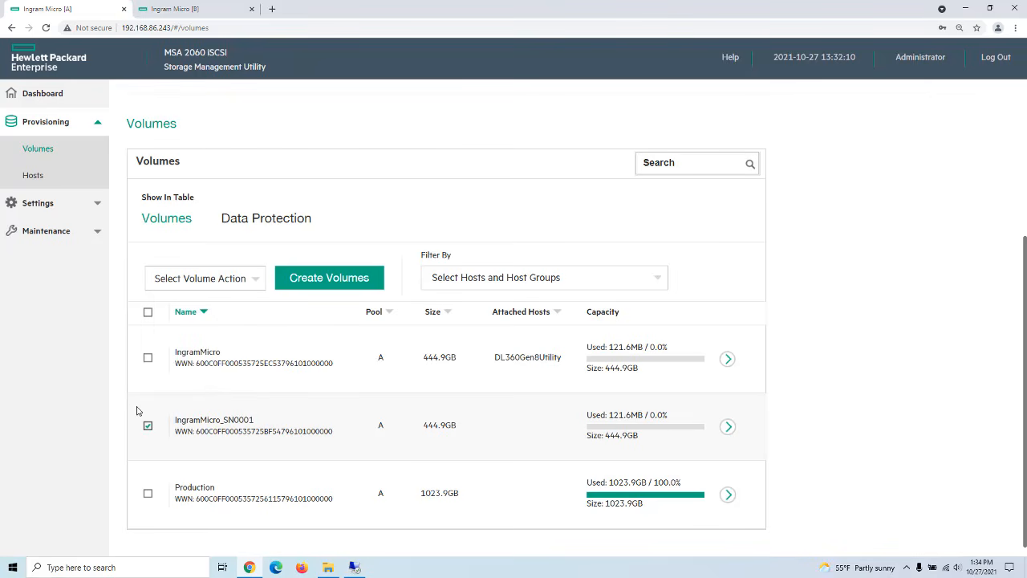
Switch to the remote desktop host and delete the ImportantInfo file from the IngramMicro (D:) drive
left_click(355, 568)
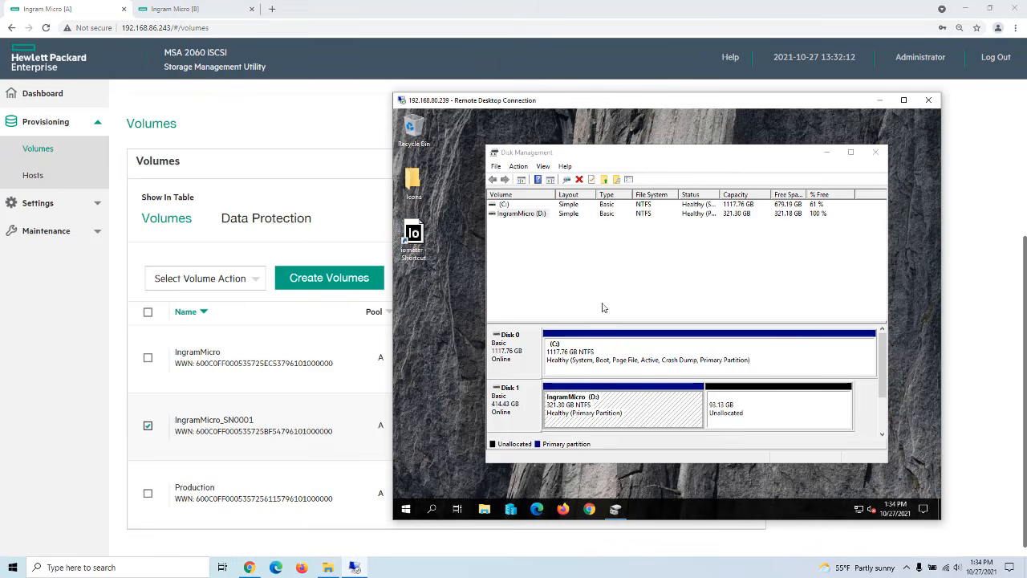
left_click(484, 508)
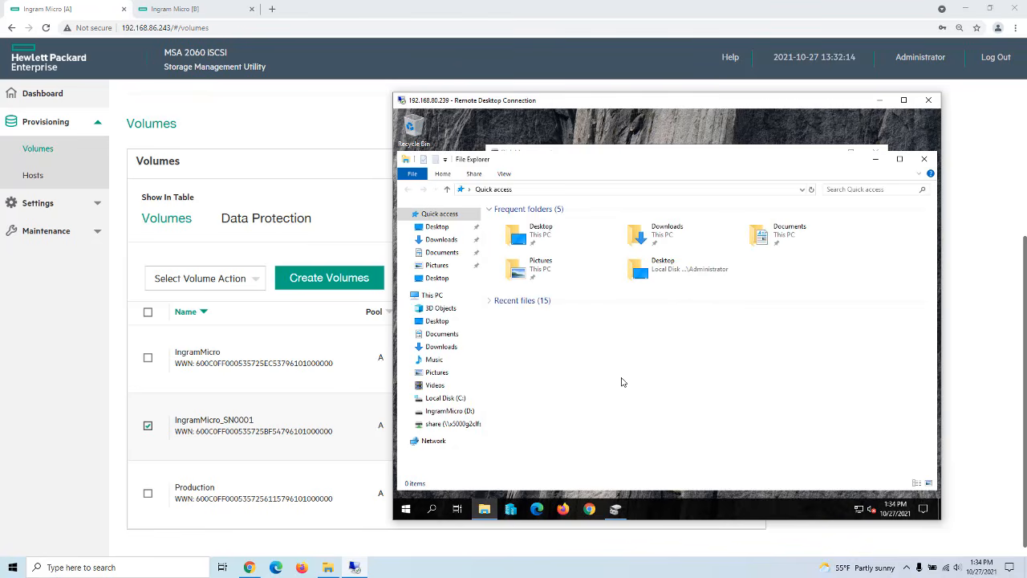
left_click(449, 411)
left_click_drag(629, 271, 490, 214)
key("Delete")
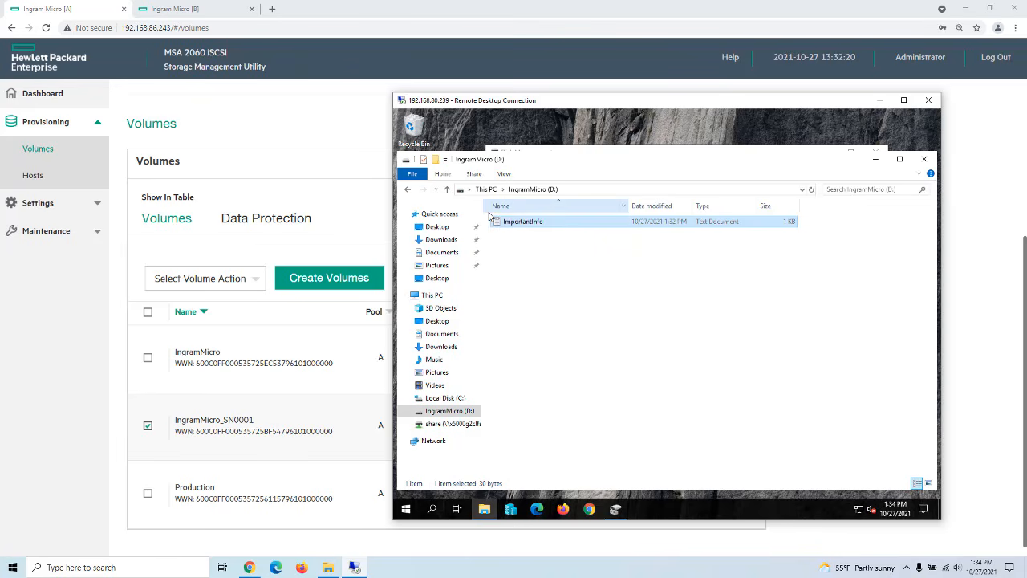
Empty the host's Recycle Bin to permanently delete ImportantInfo, and close the File Explorer window
right_click(414, 129)
left_click(437, 147)
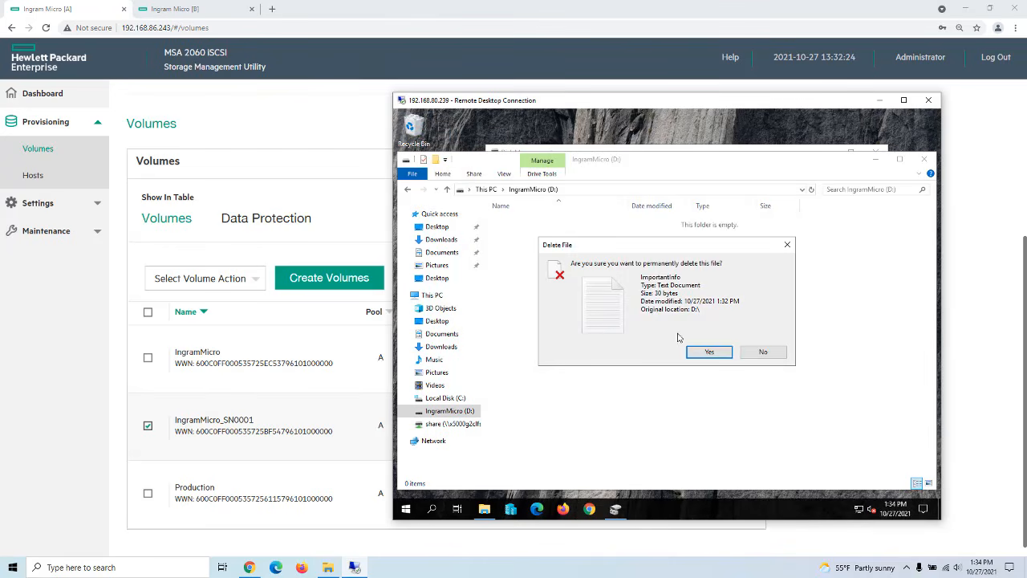
left_click(709, 353)
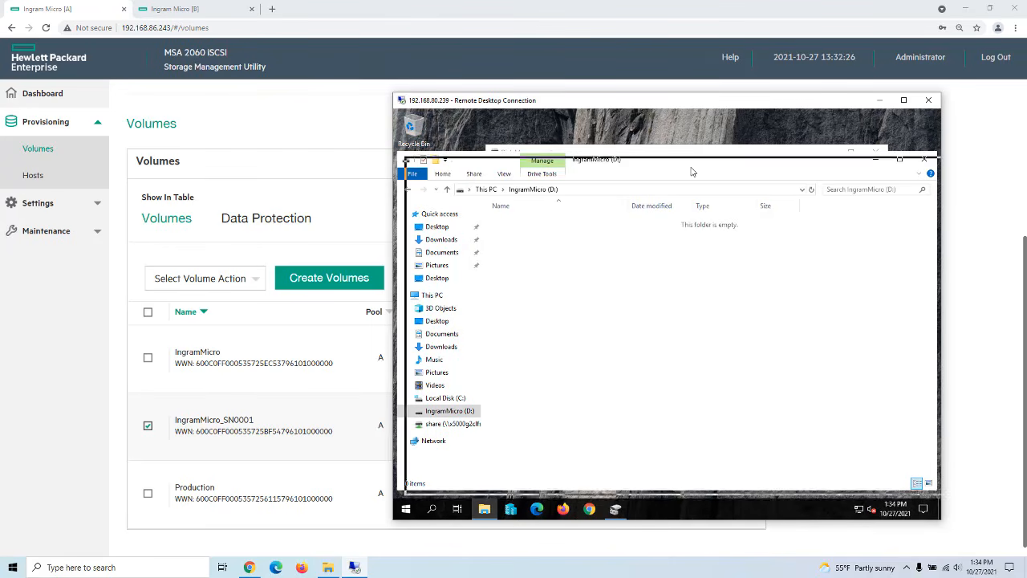
left_click_drag(676, 171, 693, 174)
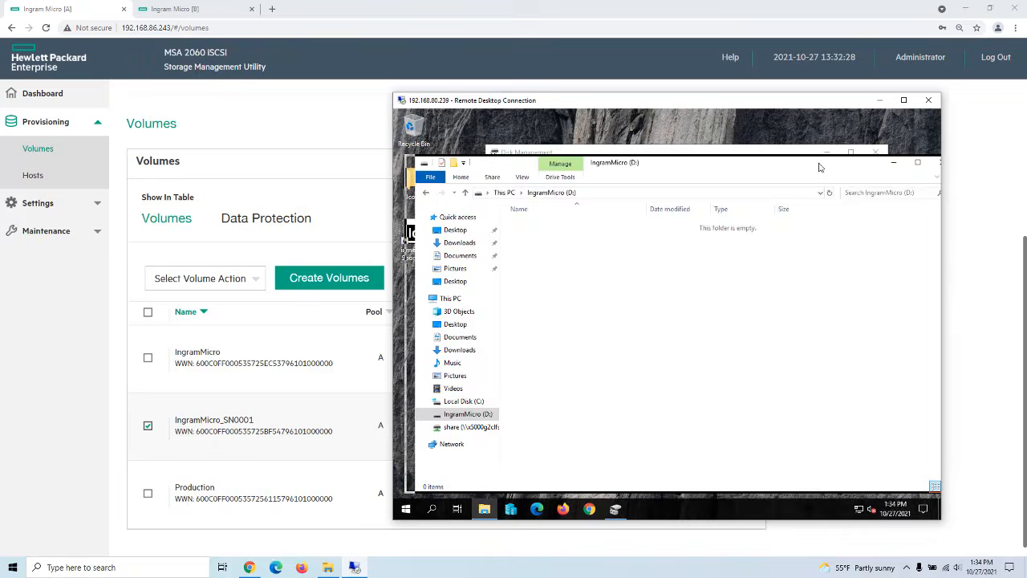
left_click_drag(836, 167, 821, 167)
left_click(930, 162)
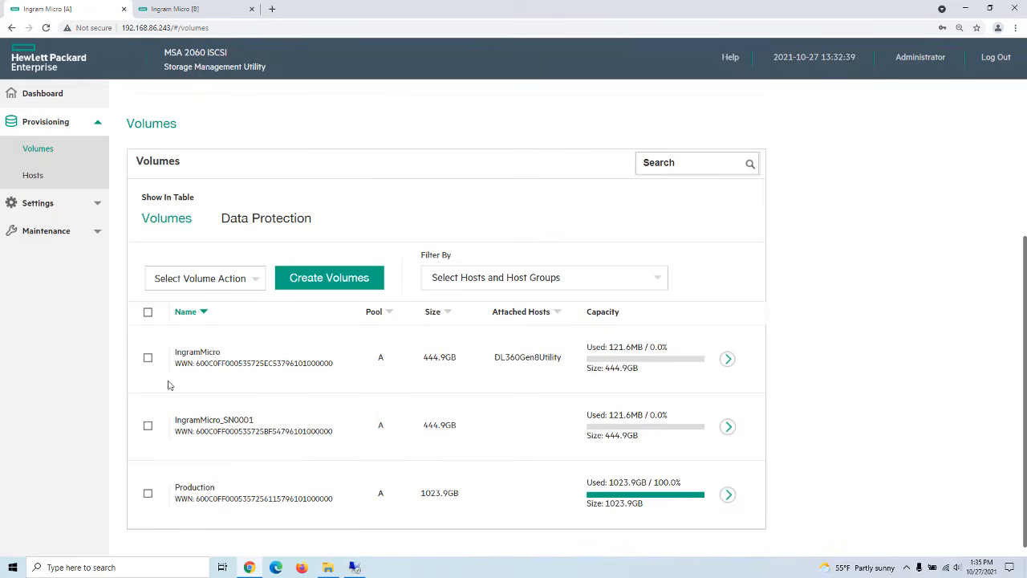
In the Storage Management Utility, select only the IngramMicro volume and unmap it from the DL360Gen8Utility host
left_click(148, 426)
left_click(148, 358)
left_click(255, 281)
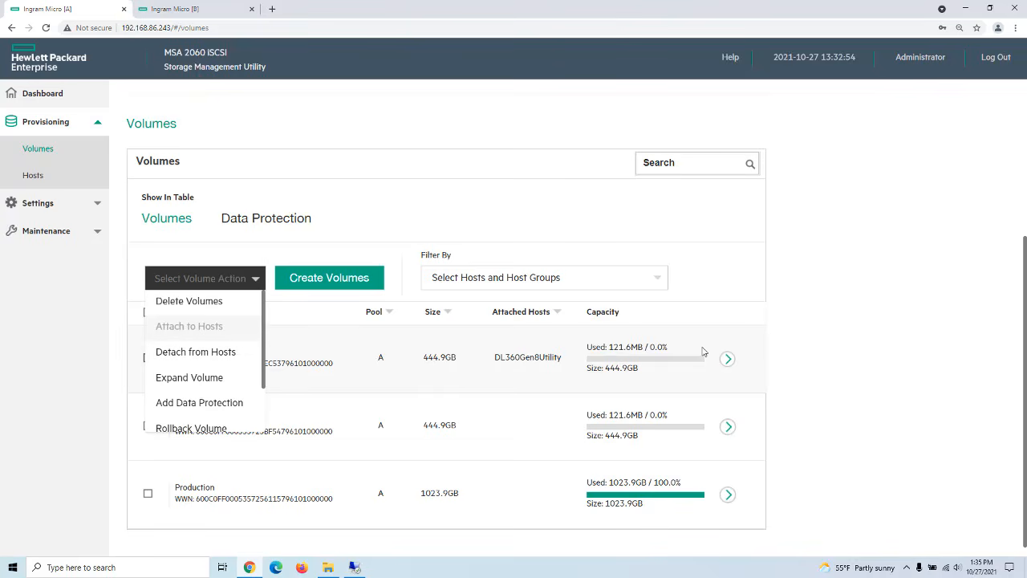
left_click(727, 360)
left_click(682, 167)
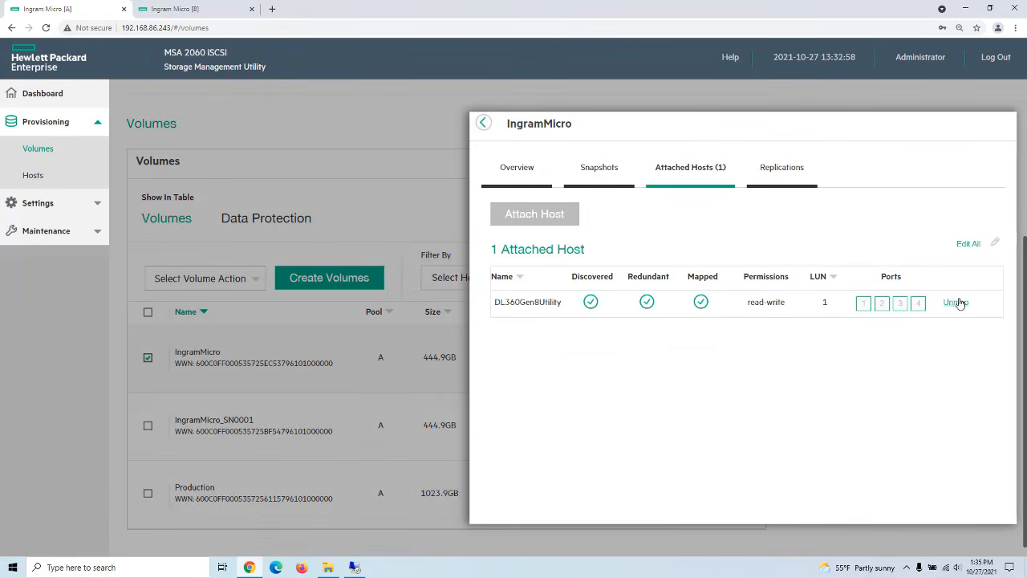
left_click(956, 303)
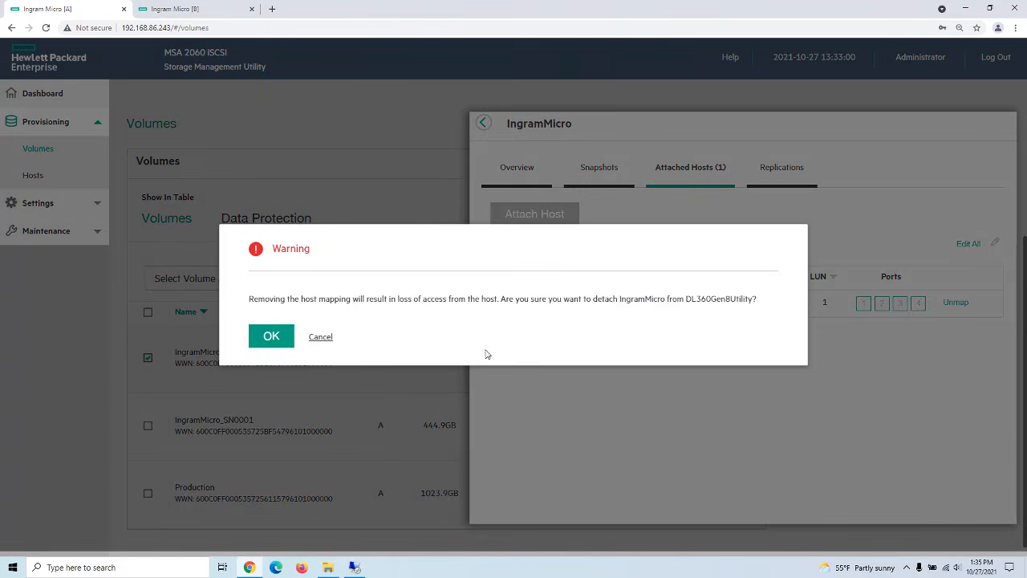
left_click(269, 336)
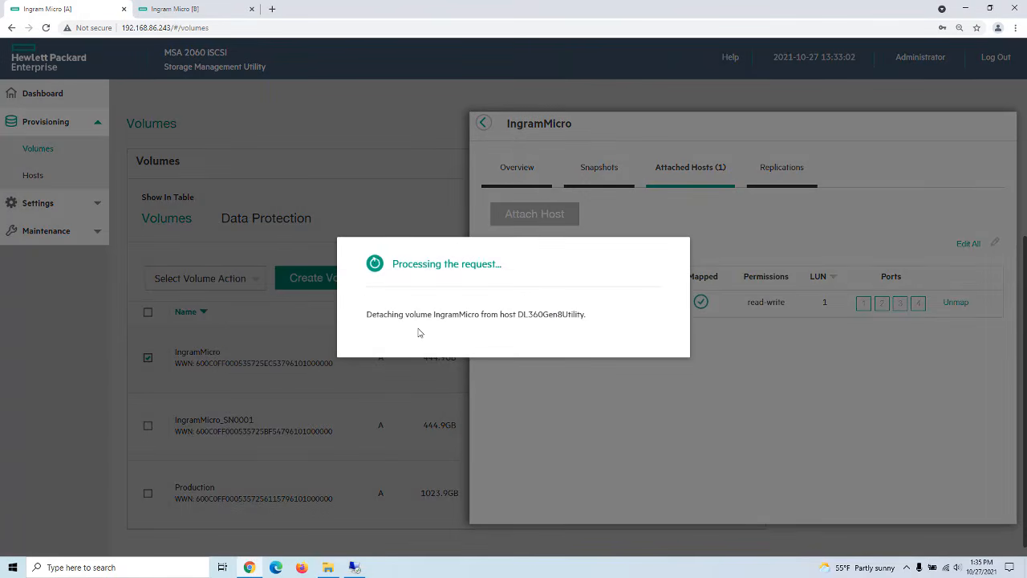
left_click(389, 340)
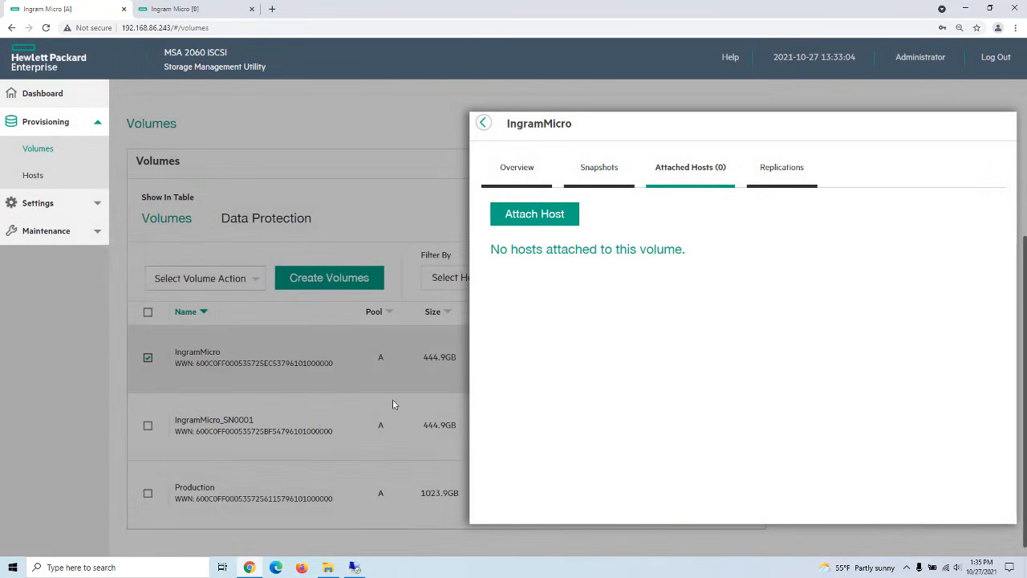
left_click(481, 122)
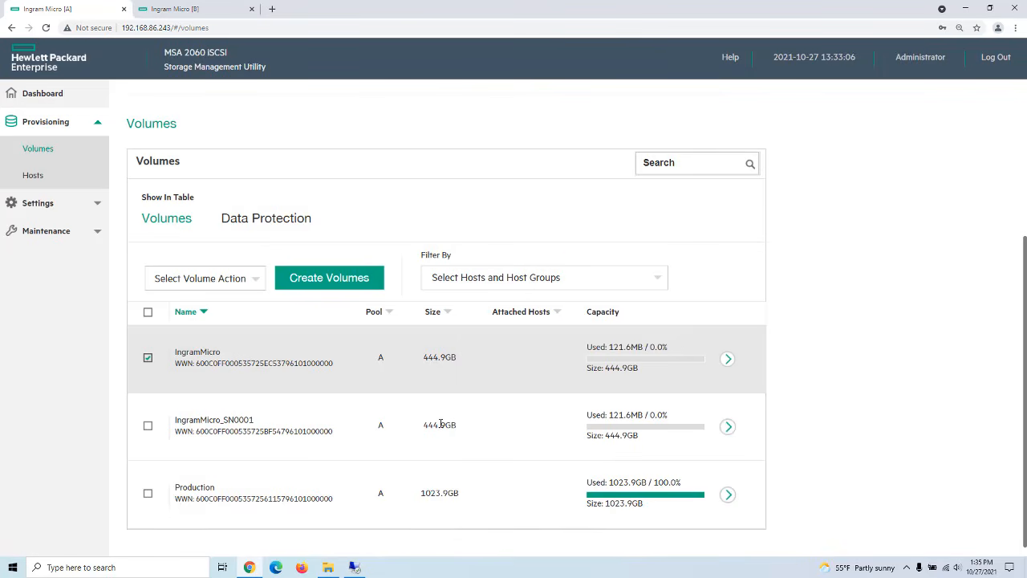
Rescan the disks in the remote host's Disk Management, and return to the Storage Management Utility
left_click(354, 567)
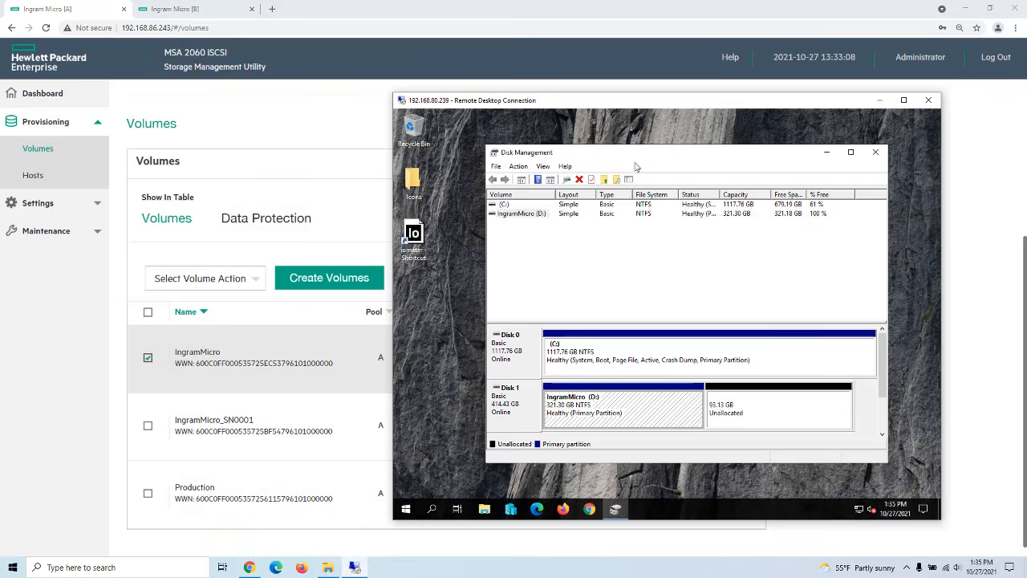
left_click(518, 167)
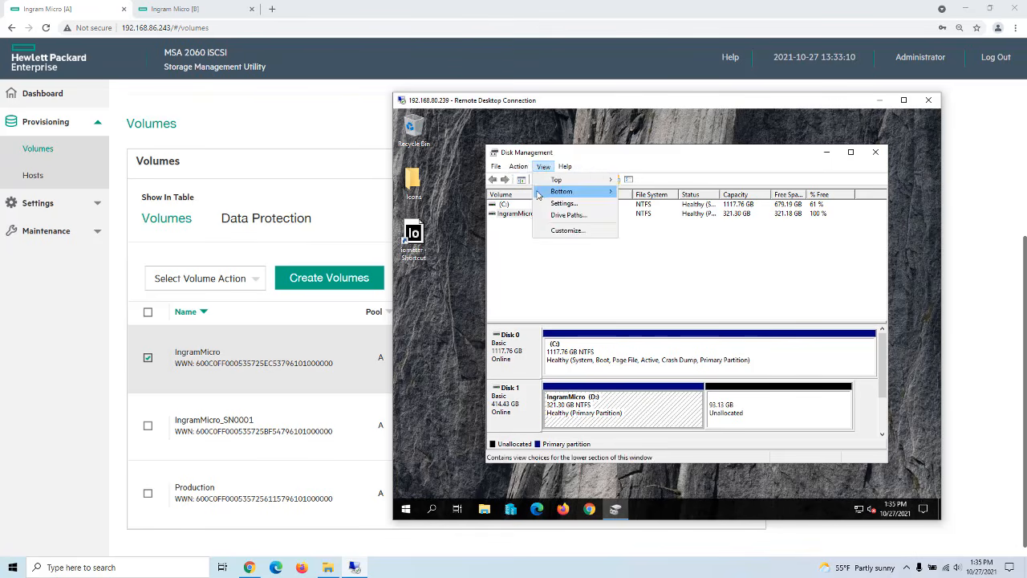
left_click(533, 192)
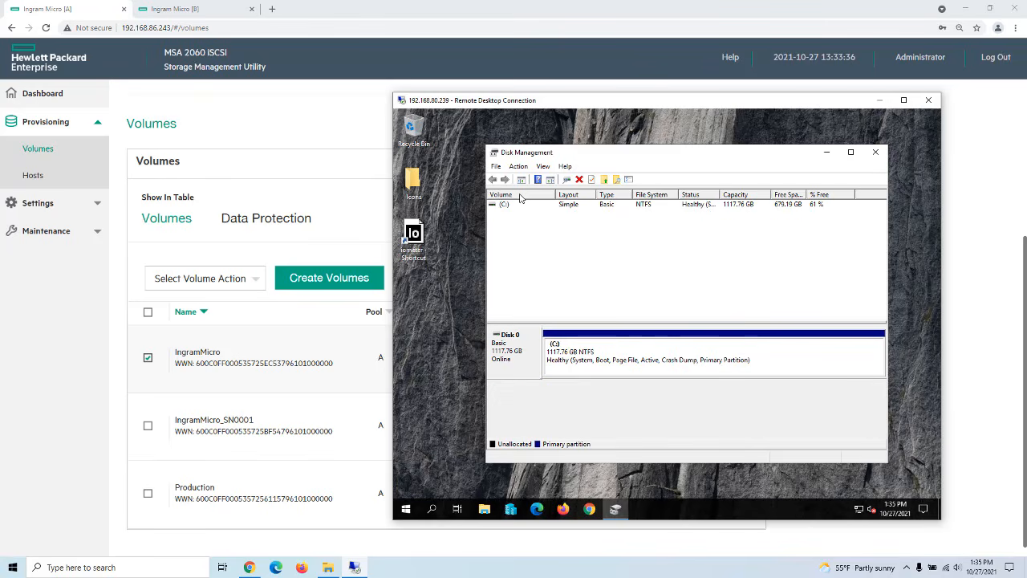
left_click(154, 384)
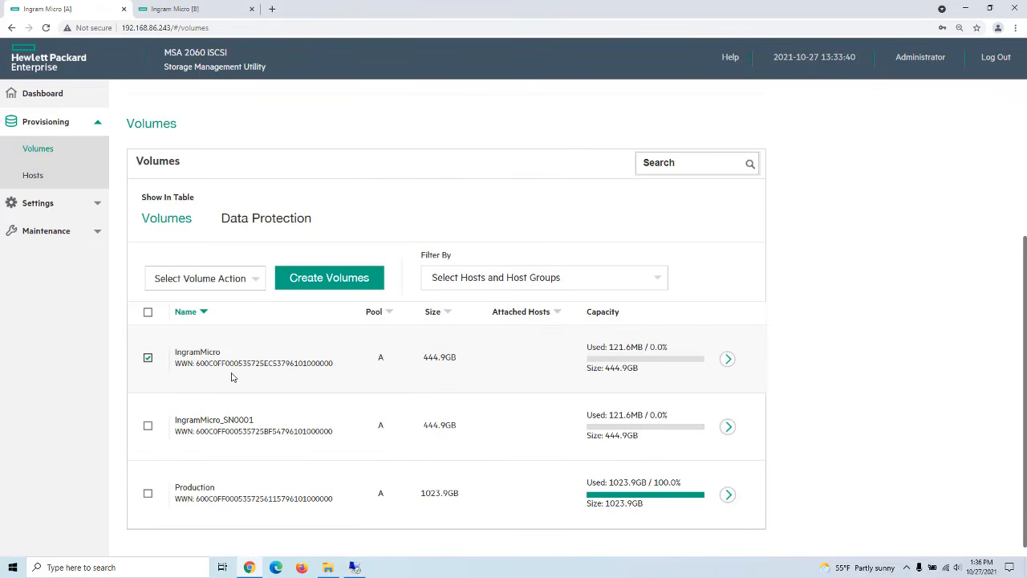
Roll back the IngramMicro volume to the IngramMicro_SN0001 snapshot from its snapshot tree
left_click(253, 278)
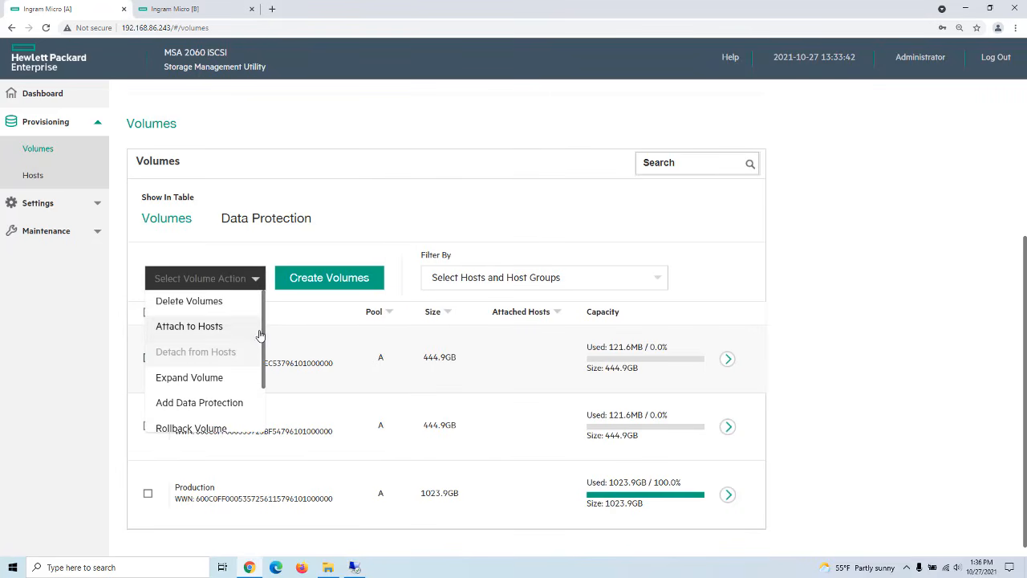
scroll(264, 334, "down", 2)
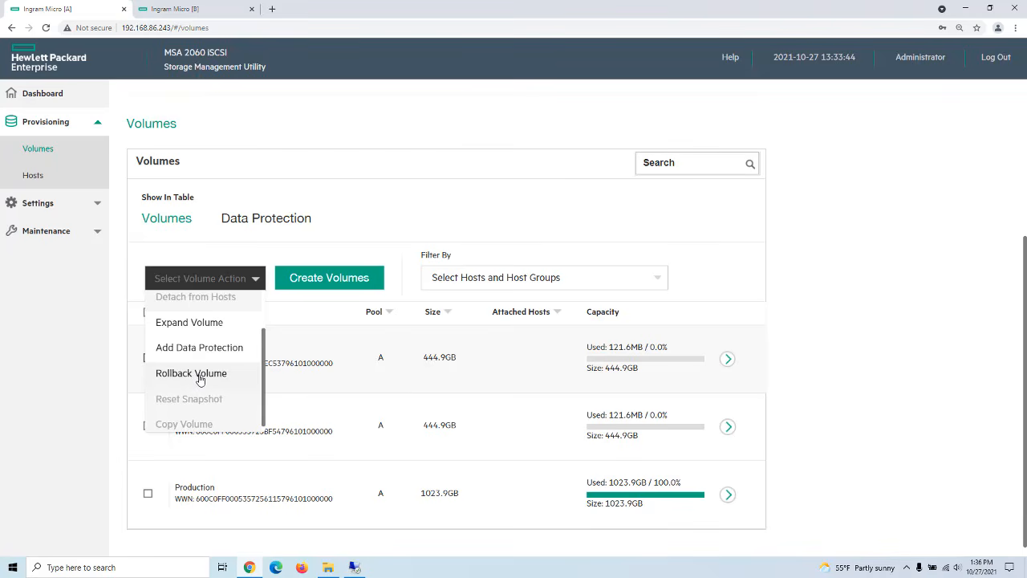
left_click(329, 399)
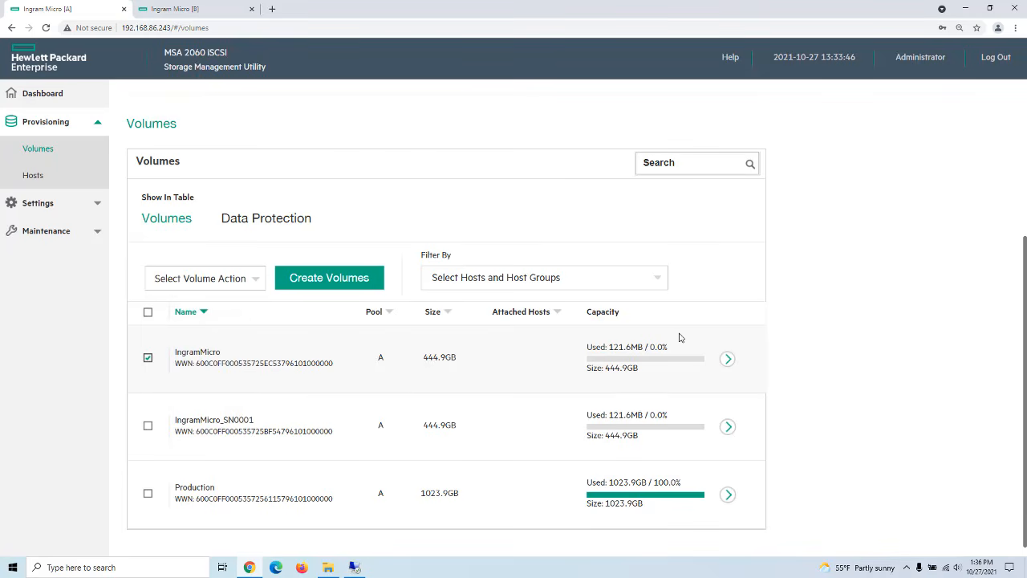
left_click(726, 358)
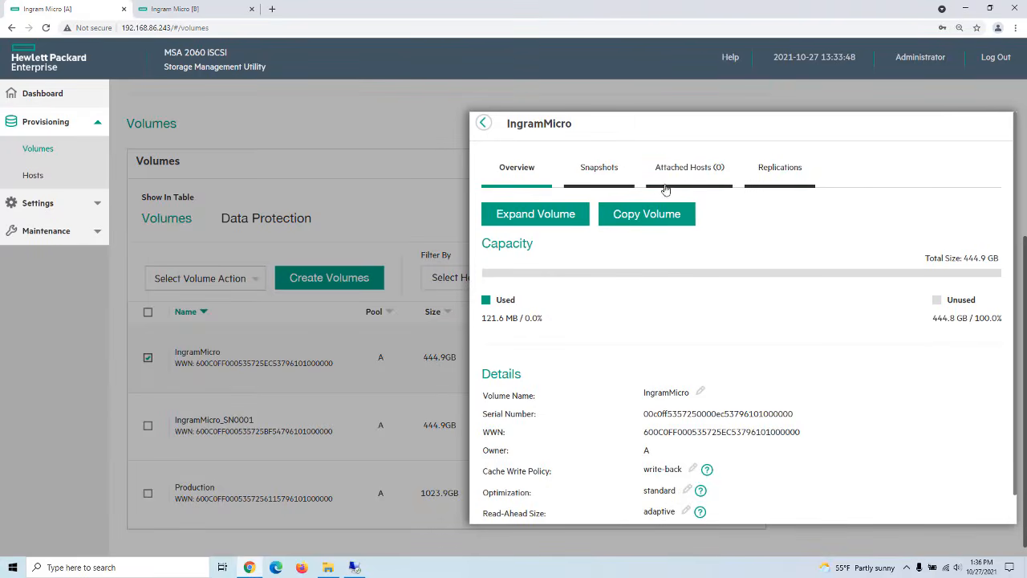
left_click(602, 172)
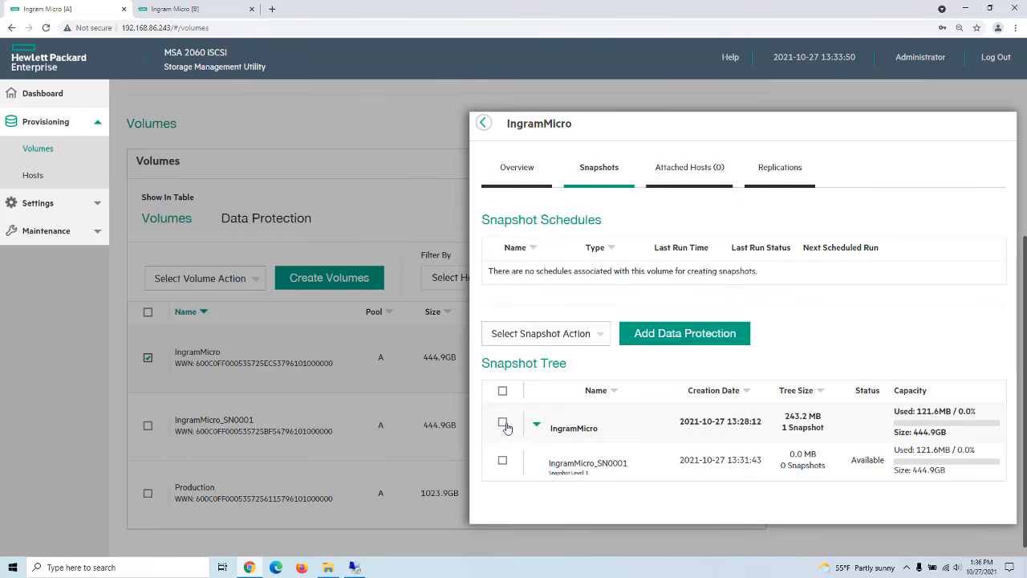
left_click(503, 424)
left_click(599, 339)
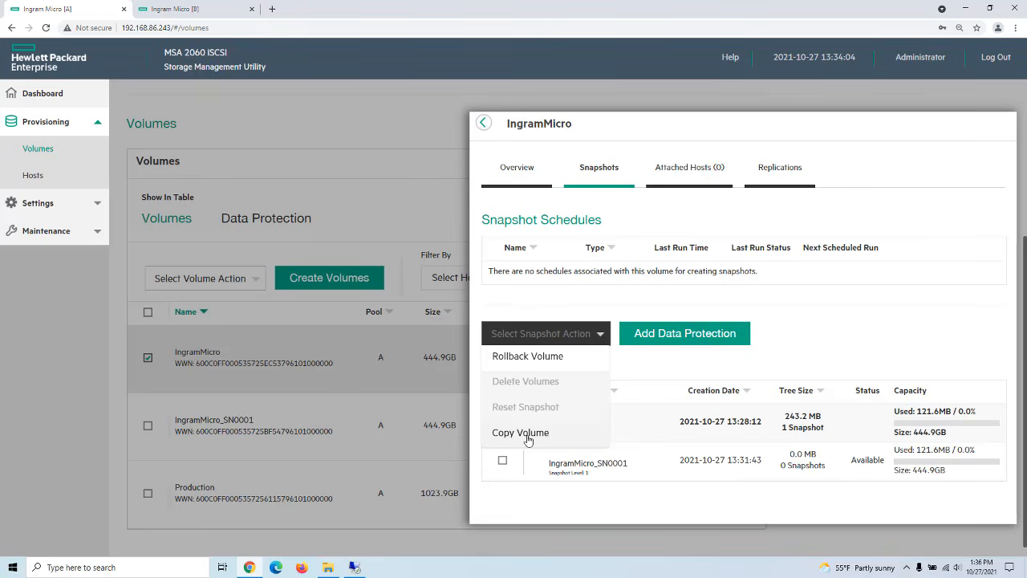
left_click(536, 357)
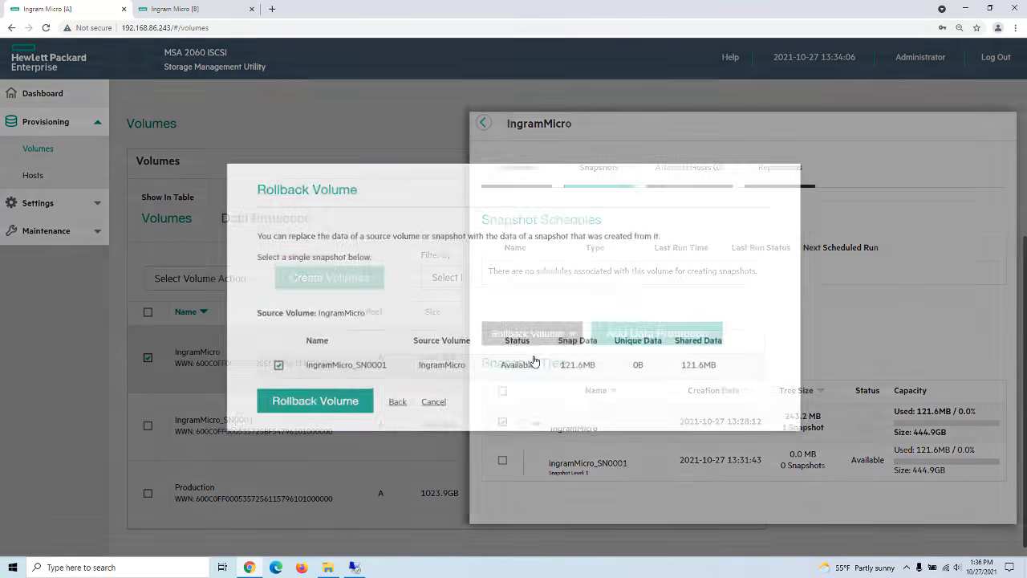
left_click(330, 399)
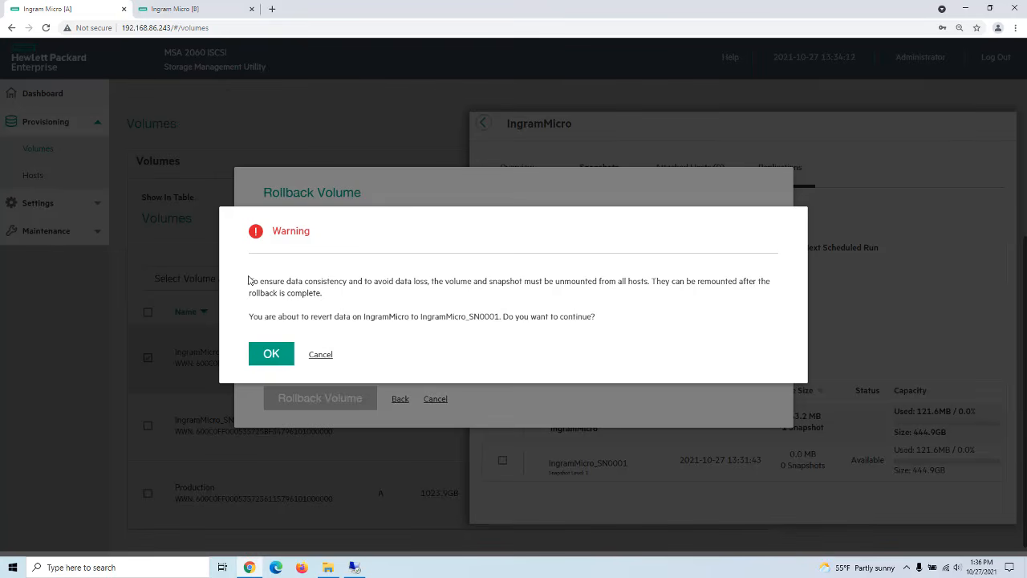
left_click(274, 354)
left_click(377, 341)
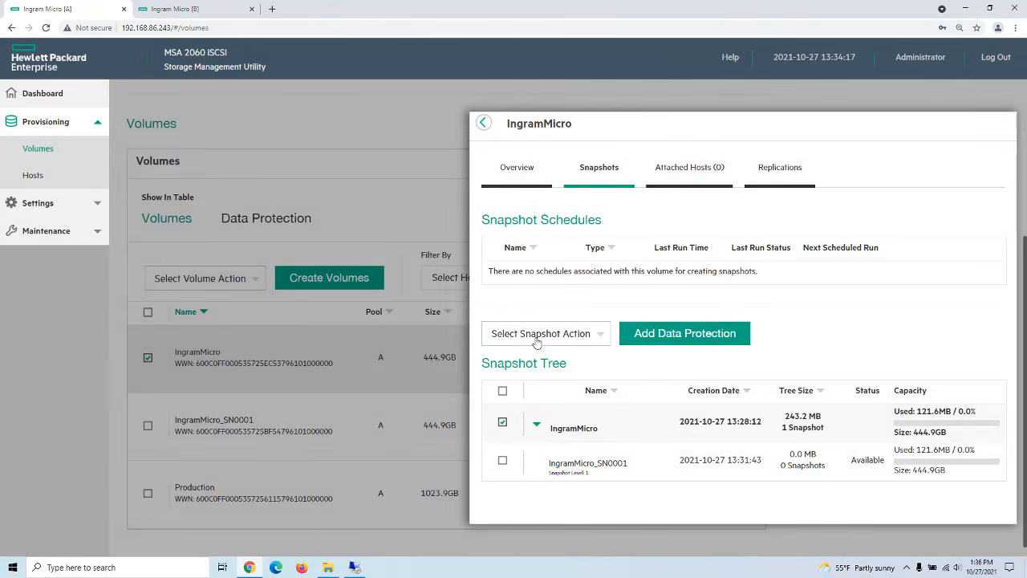
Close the IngramMicro volume's details and attach the volume to the DL360Gen8Utility host
left_click(485, 125)
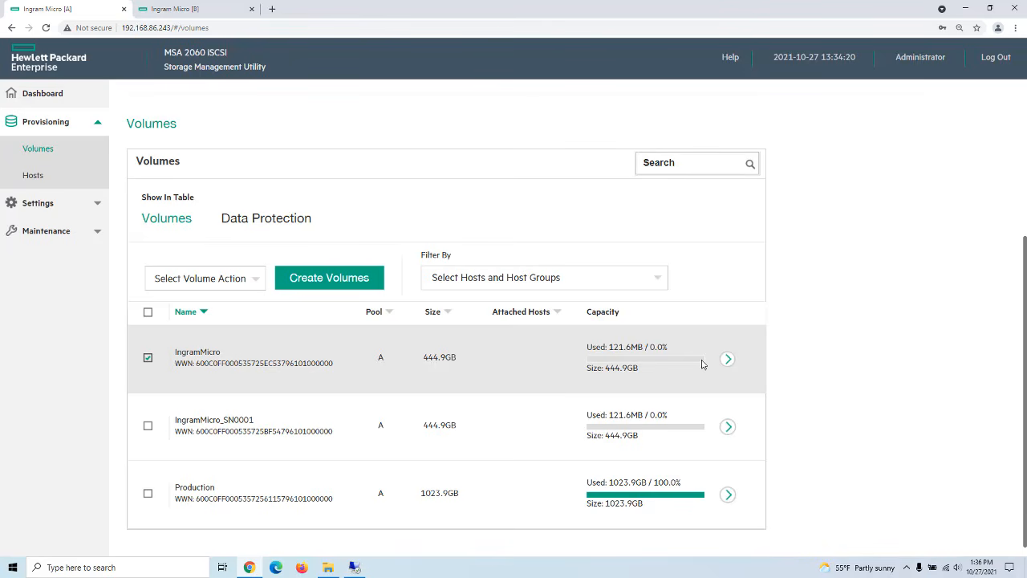
left_click(211, 280)
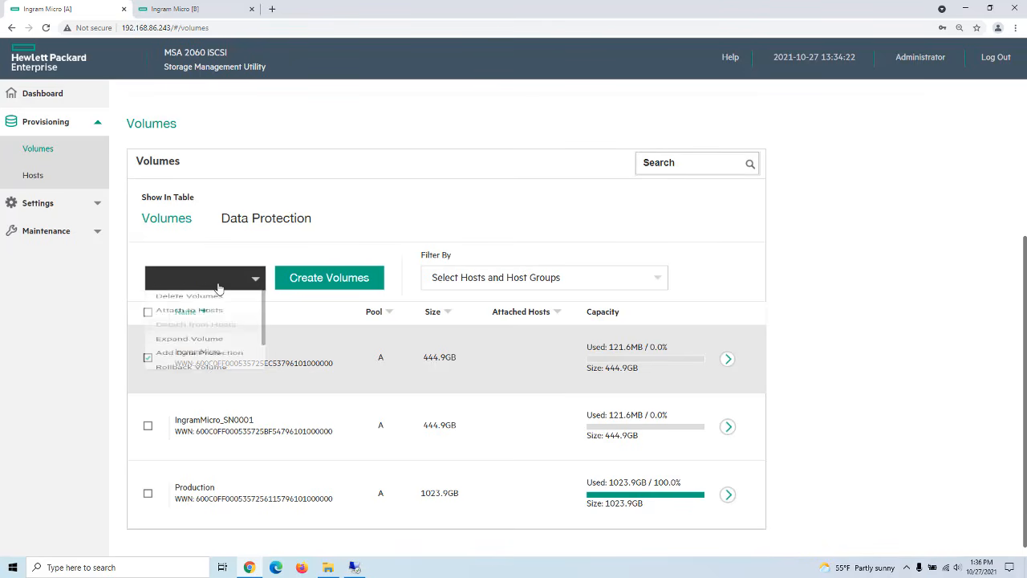
left_click(189, 327)
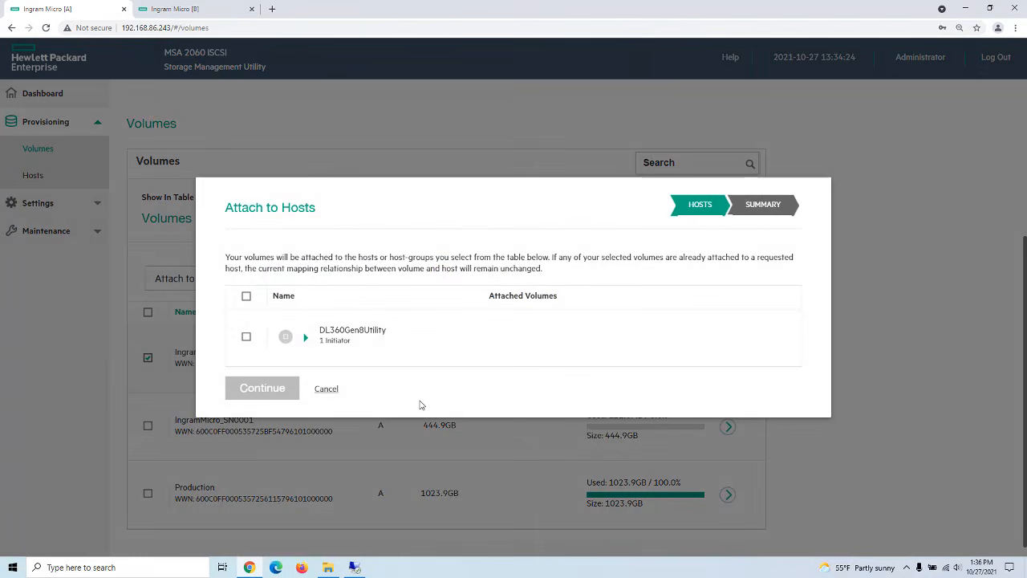
left_click(246, 337)
left_click(264, 391)
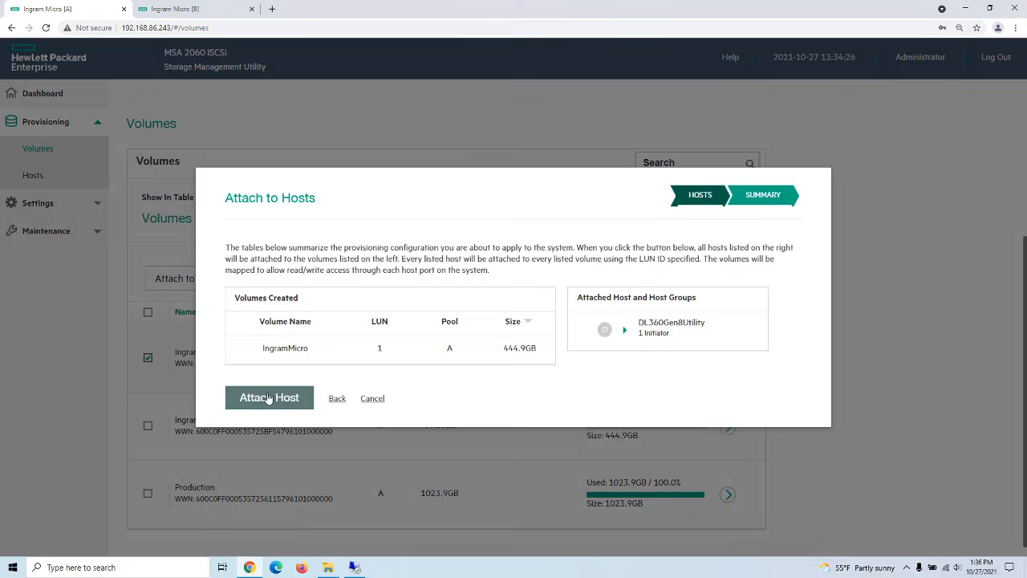
left_click(280, 401)
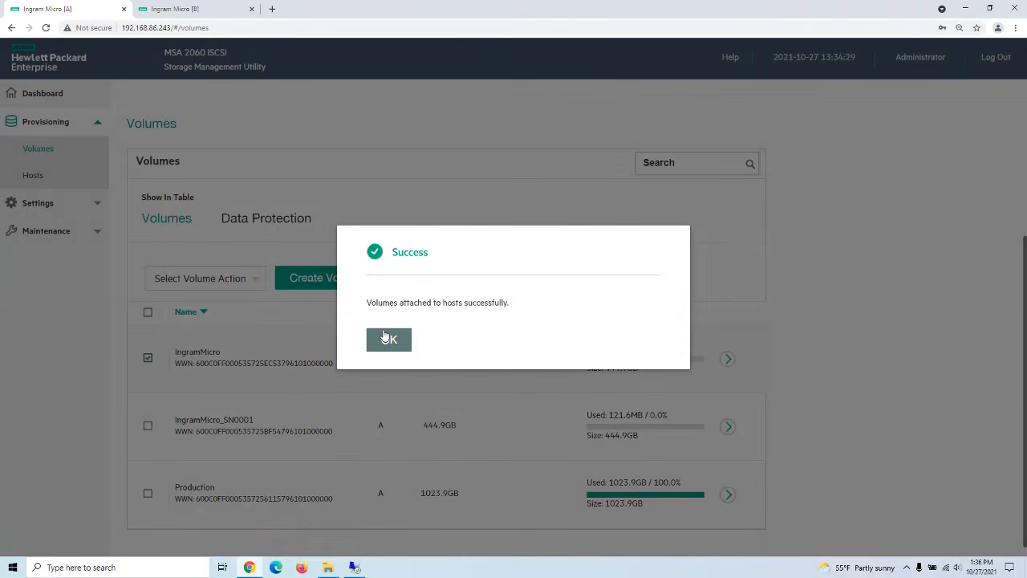
left_click(386, 337)
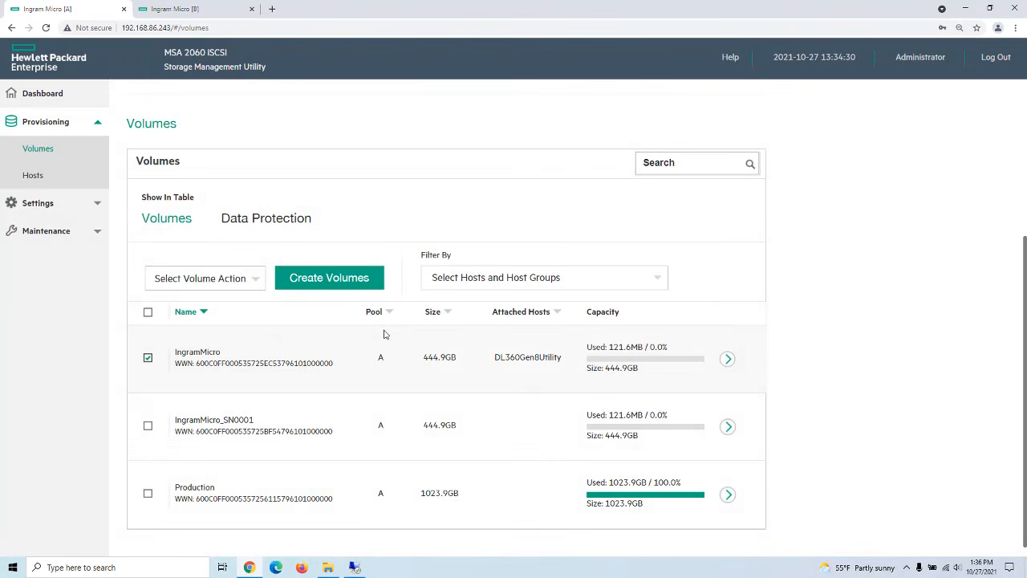
Switch to the remote host's Disk Management and rescan the disks
left_click(353, 567)
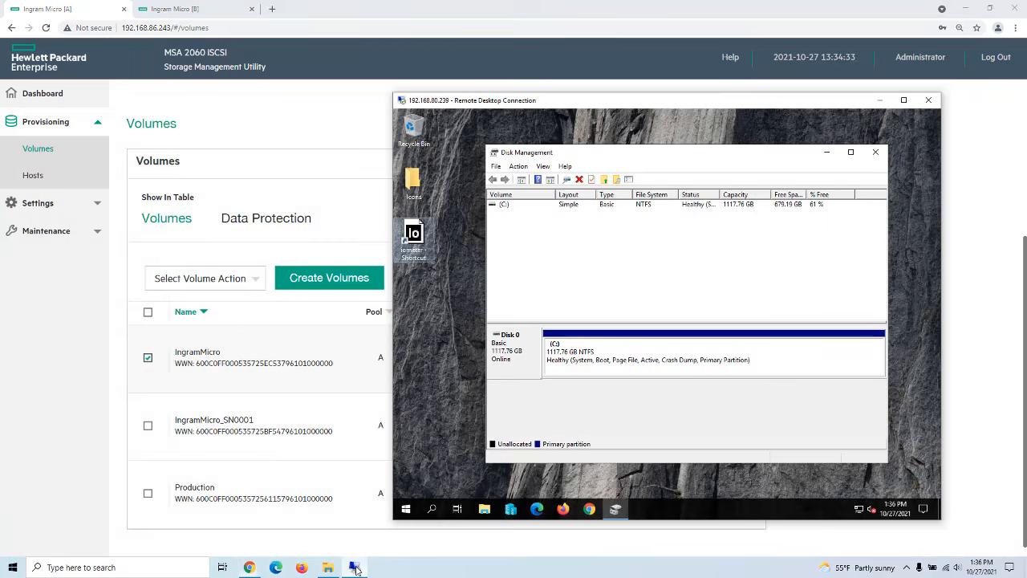
left_click(517, 166)
left_click(540, 191)
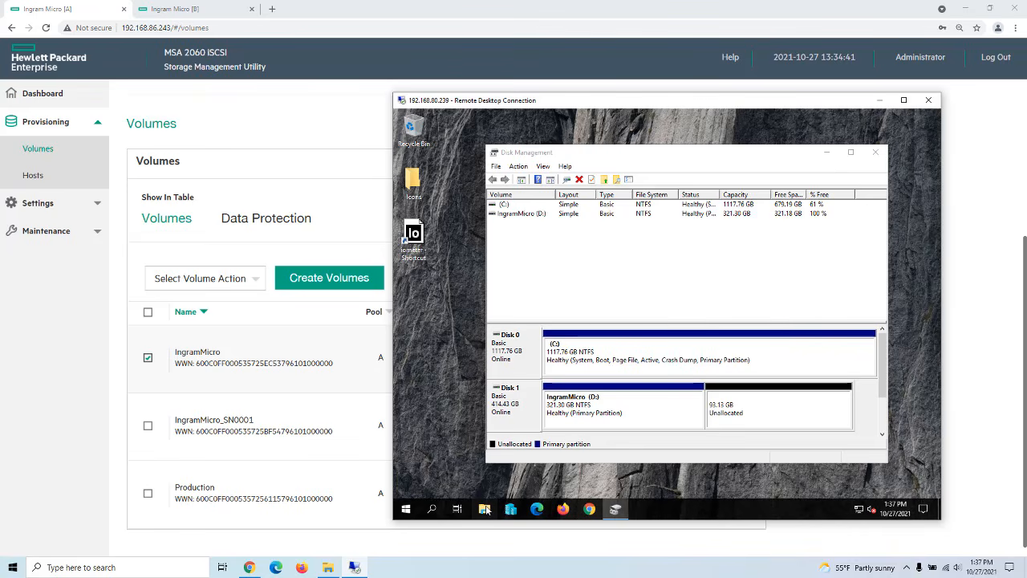
Open ImportantInfo from the host's IngramMicro (D:) drive to check its contents, and close the file and File Explorer
left_click(484, 508)
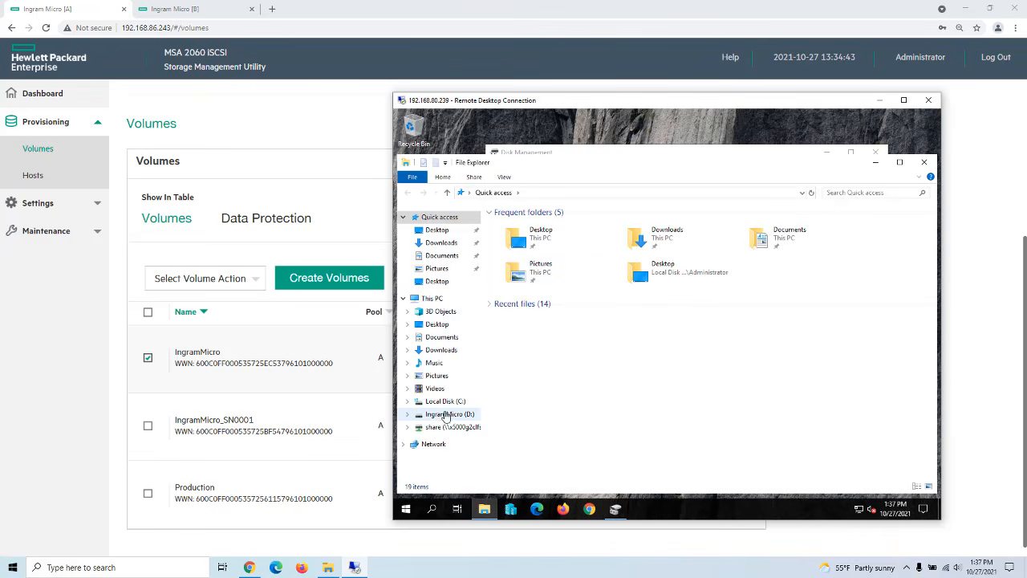
left_click(445, 415)
double_click(515, 228)
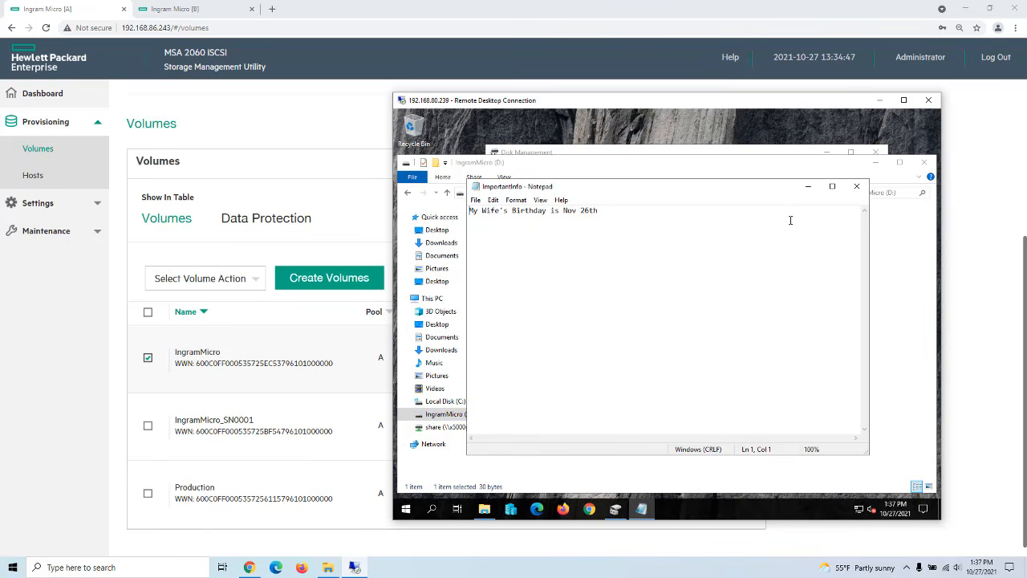
left_click(856, 186)
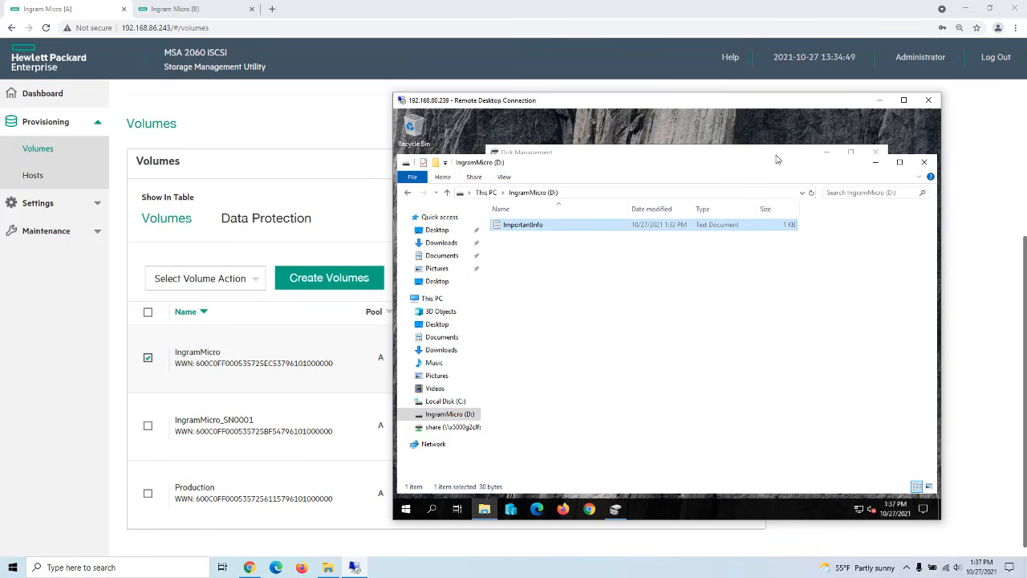
left_click(925, 164)
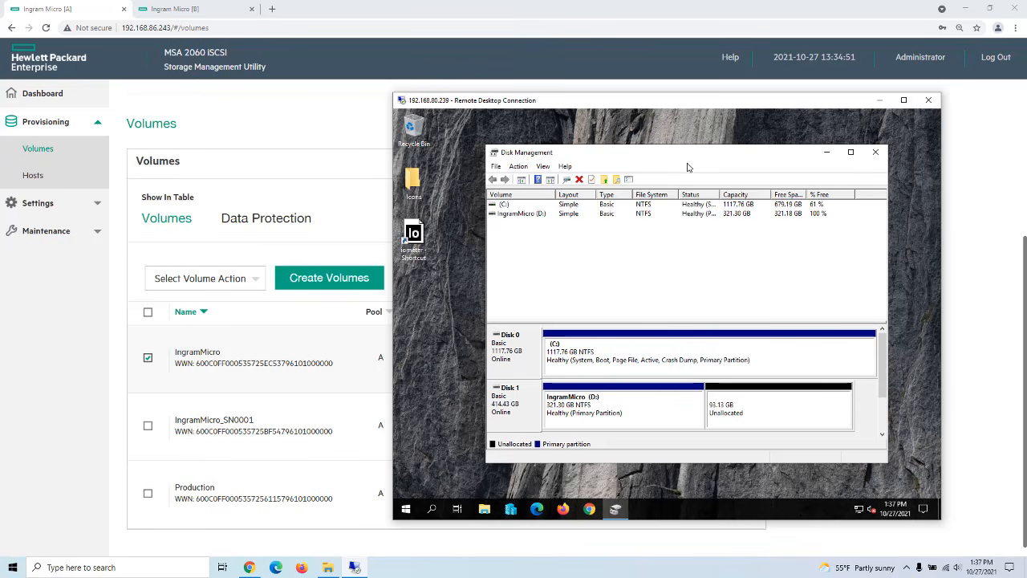